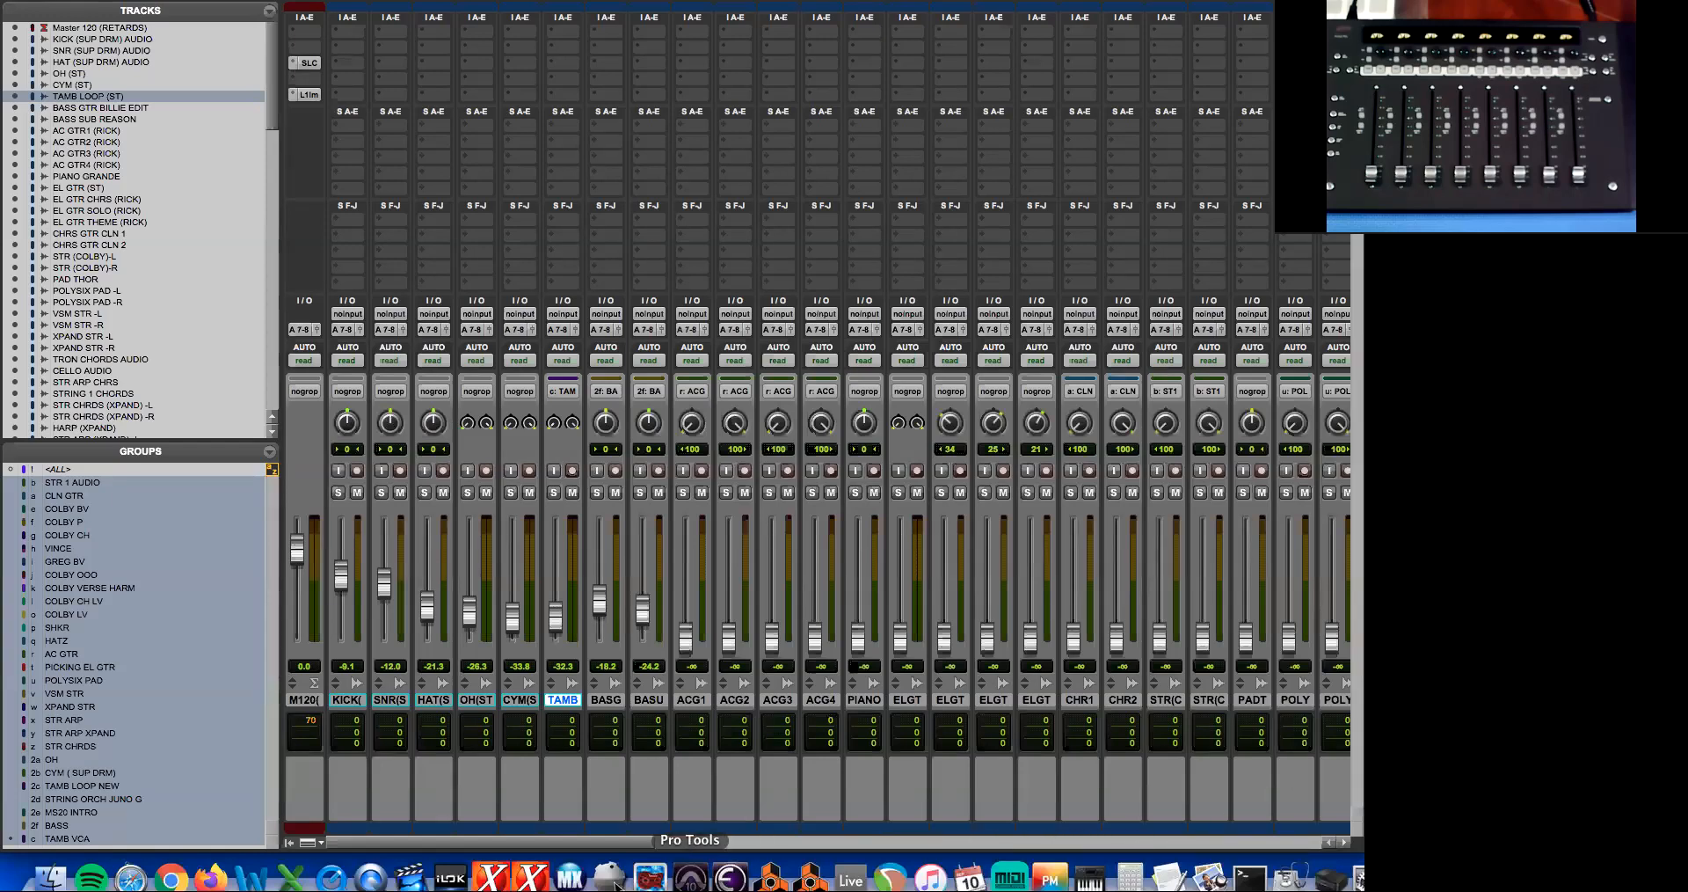
Raise the TAMB LOOP track's volume to -22.2 dB and set its automation mode to write.
{"action": "left_click_drag", "start_coordinate": [559, 621], "coordinate": [558, 607]}
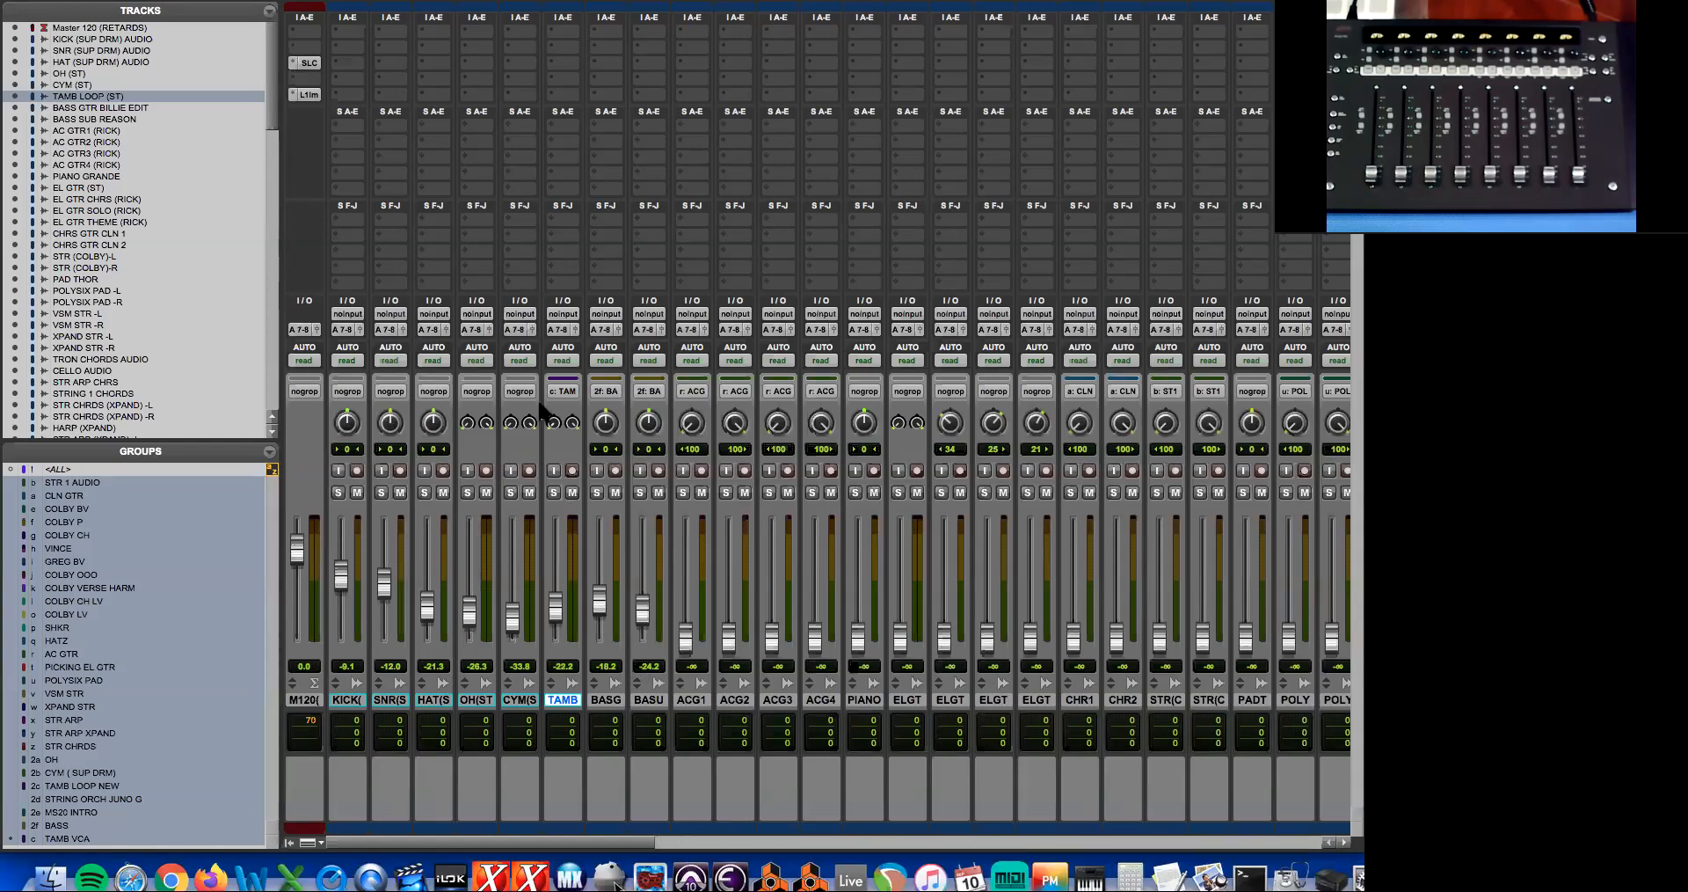
{"action": "left_click", "coordinate": [563, 361]}
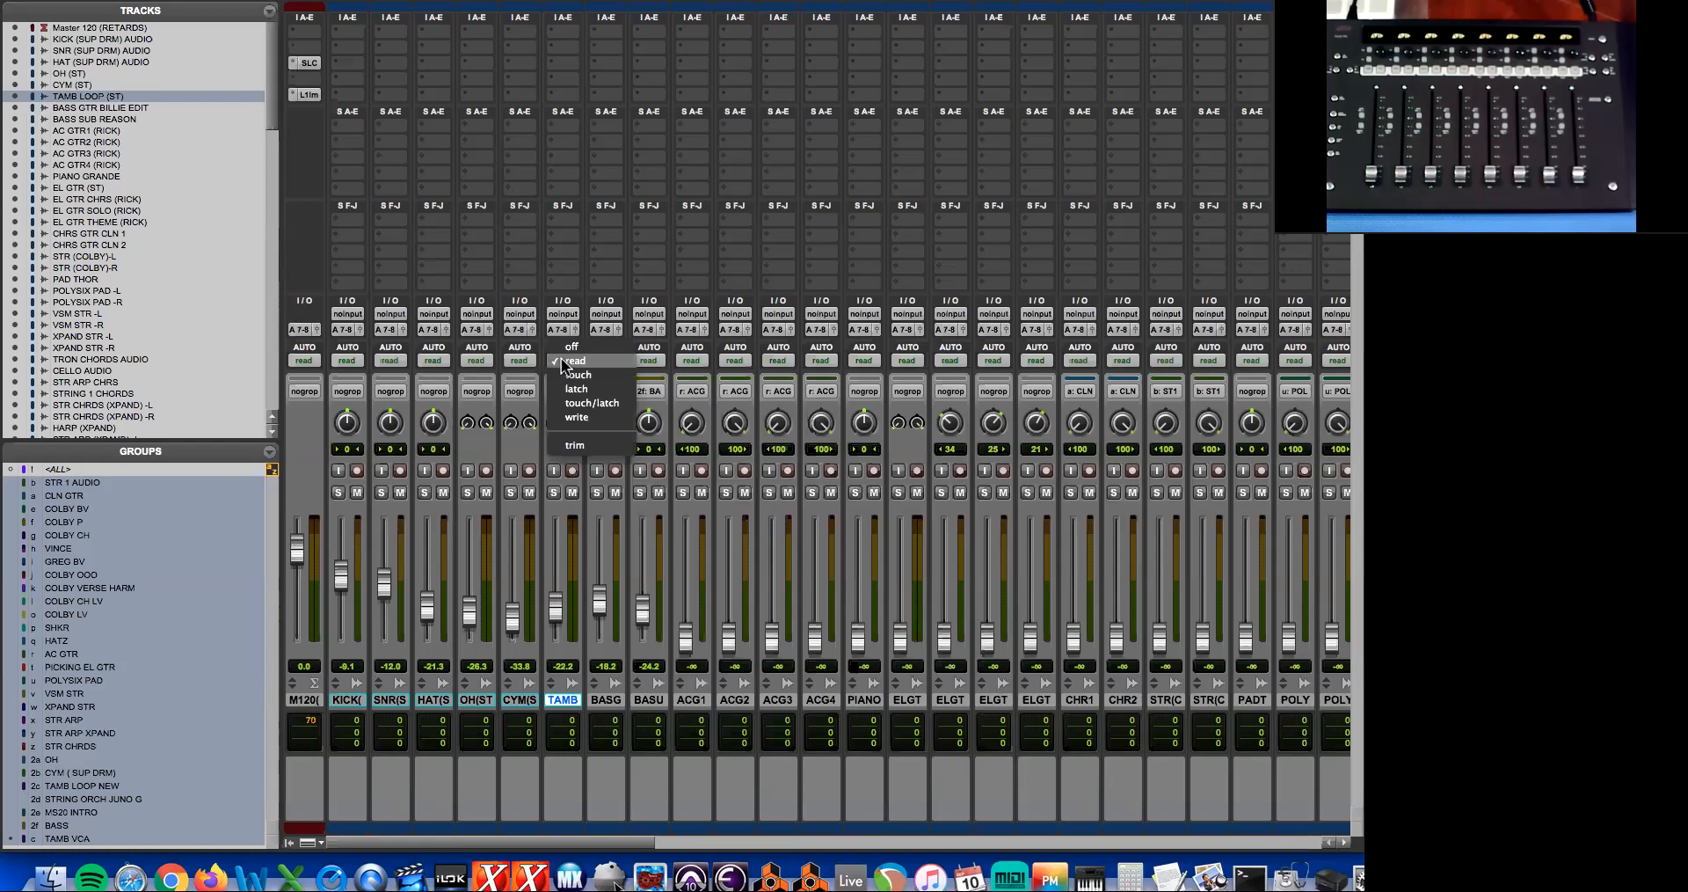
{"action": "left_click", "coordinate": [603, 417]}
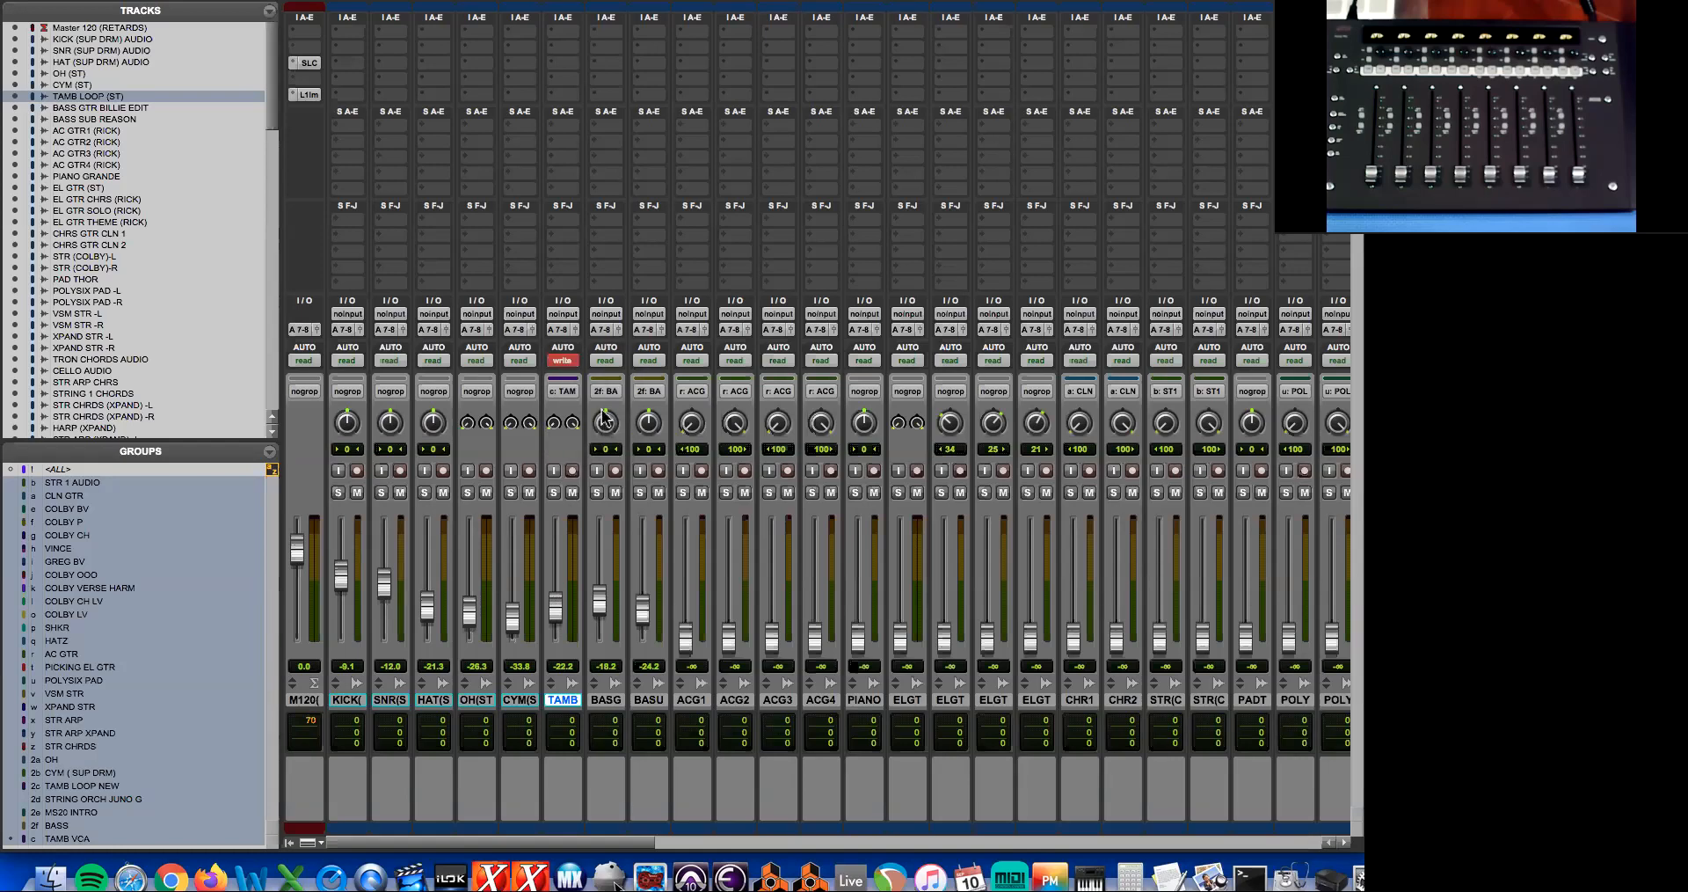
Enlarge the TAMB LOOP track in the Edit window and show its volume automation, zoomed in around Chorus 1.
{"action": "key", "text": "super+equal"}
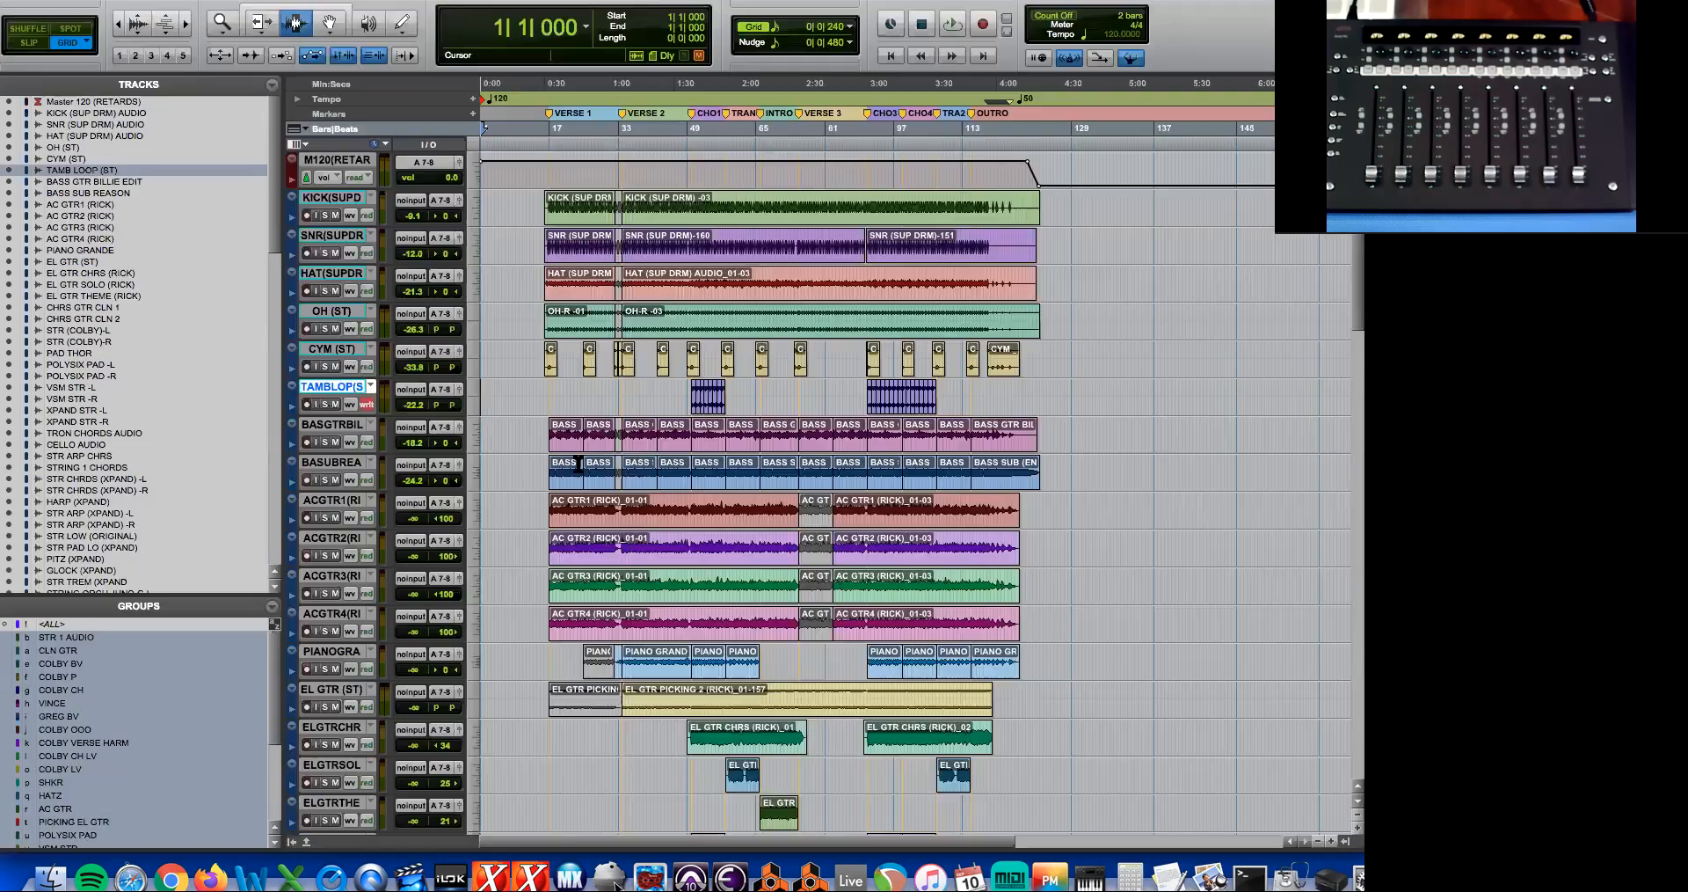
{"action": "left_click_drag", "start_coordinate": [376, 419], "coordinate": [374, 479]}
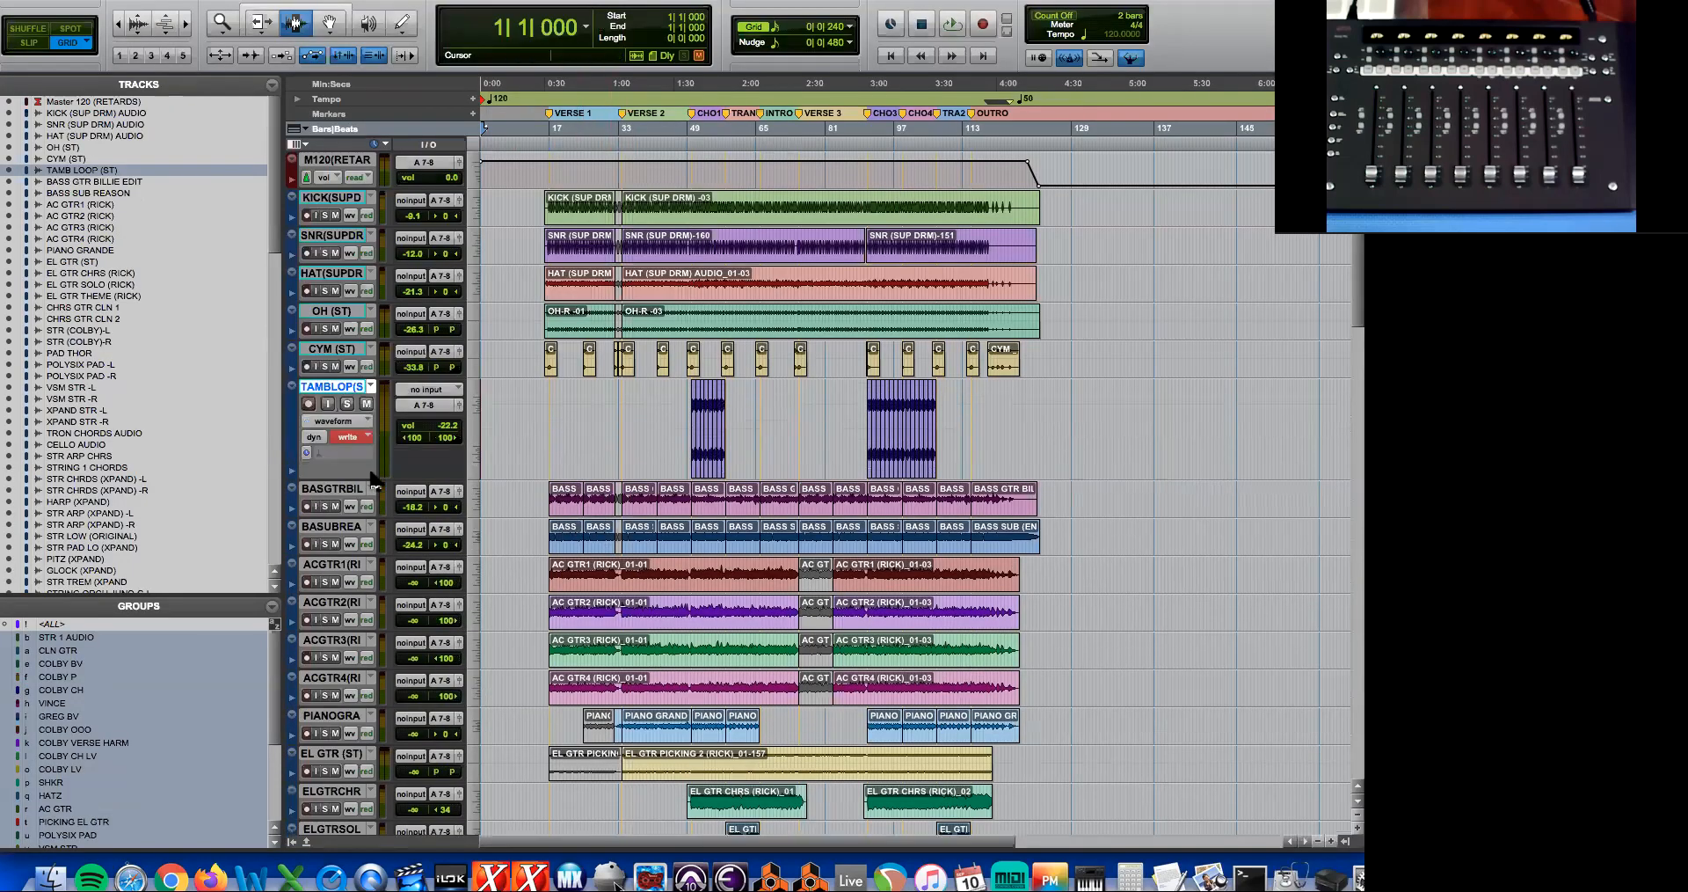
{"action": "left_click", "coordinate": [350, 426]}
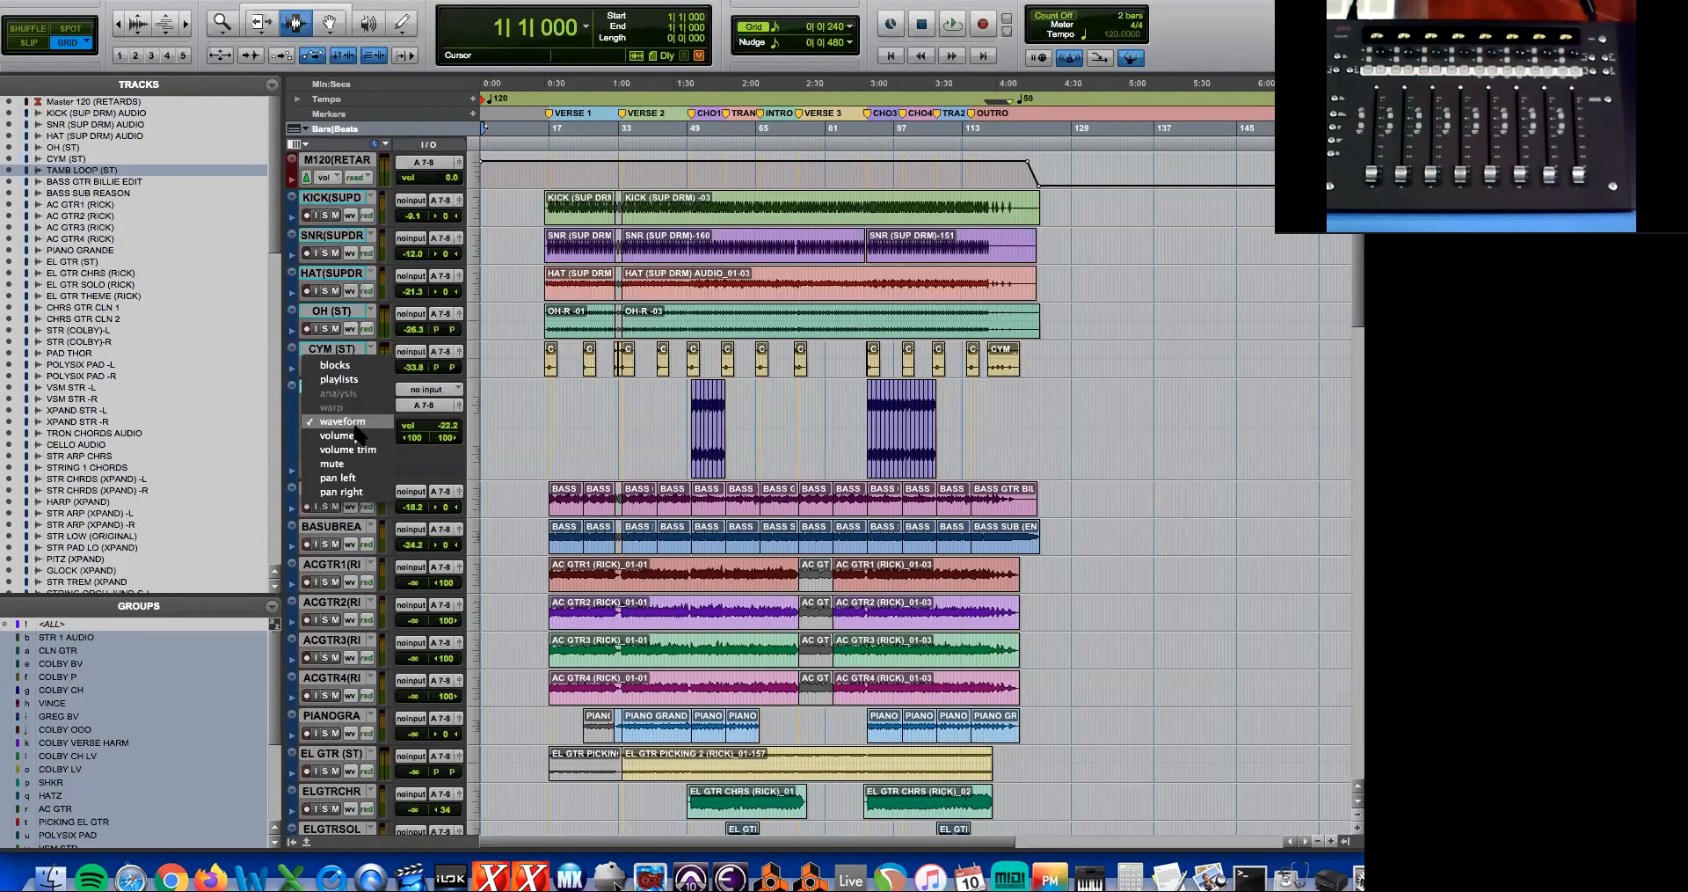
{"action": "left_click", "coordinate": [338, 435]}
{"action": "left_click", "coordinate": [713, 432]}
{"action": "key", "text": "t"}
{"action": "key", "text": "t"}
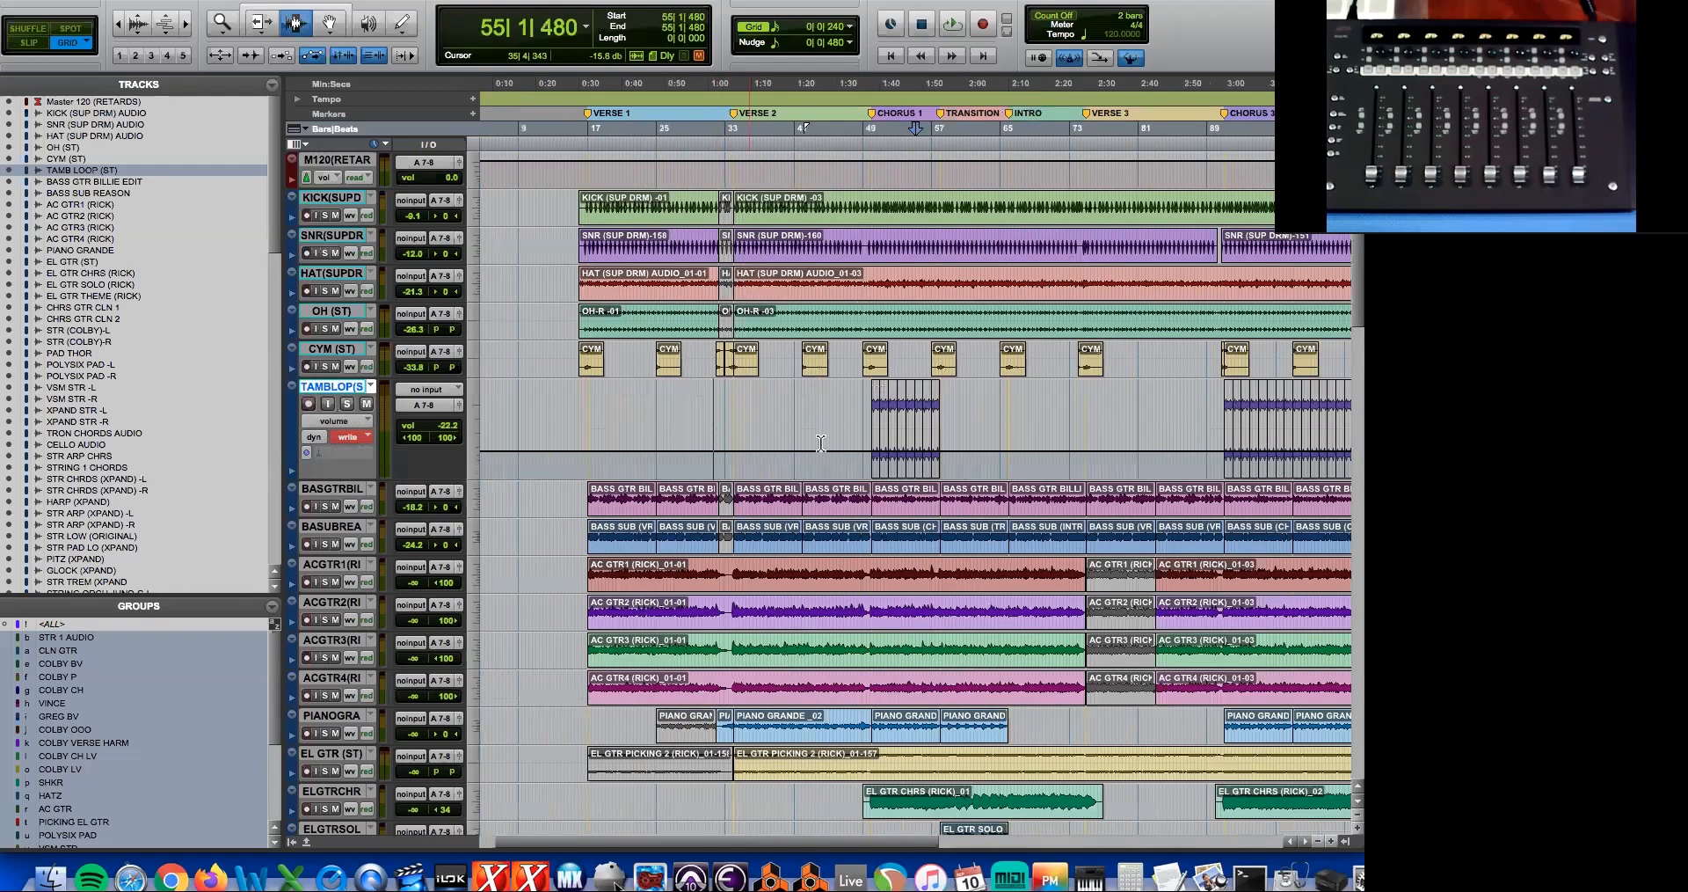
Solo TAMB LOOP, select 49|3|000 to 57|1|240 and write volume fader moves while that range plays.
{"action": "key", "text": "super+equal"}
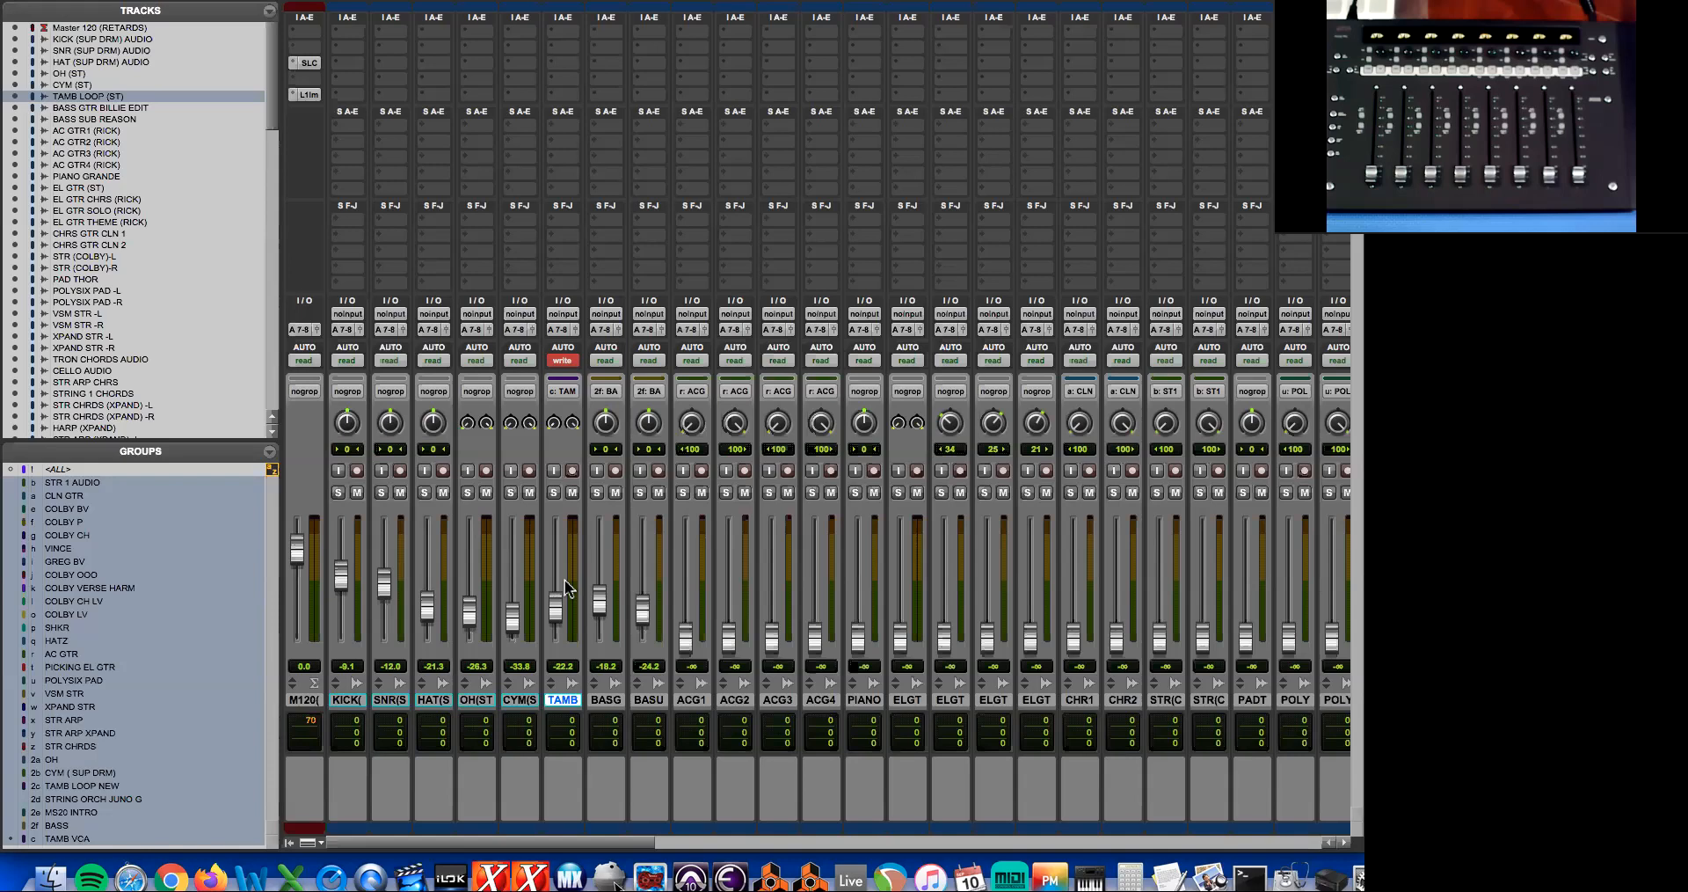
{"action": "left_click", "coordinate": [554, 494]}
{"action": "key", "text": "super+equal"}
{"action": "left_click_drag", "start_coordinate": [816, 420], "coordinate": [950, 415]}
{"action": "key", "text": "space"}
{"action": "key", "text": "super+equal"}
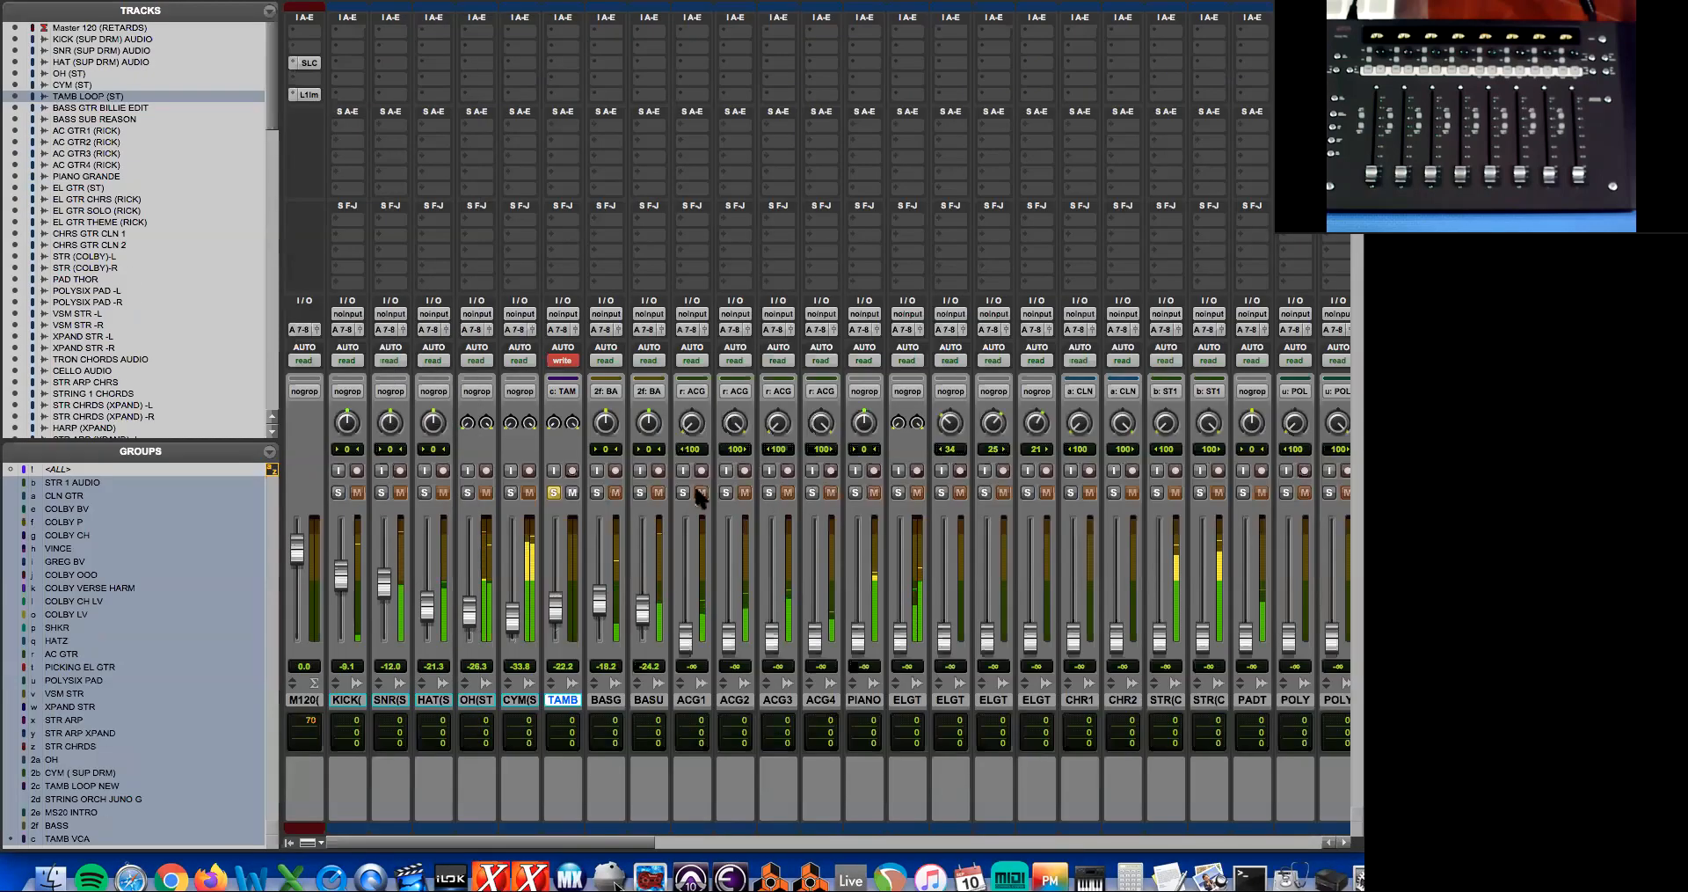
{"action": "mouse_move", "coordinate": [557, 610]}
{"action": "left_mouse_down"}
{"action": "mouse_move", "coordinate": [563, 580]}
{"action": "mouse_move", "coordinate": [559, 611]}
{"action": "mouse_move", "coordinate": [567, 596]}
{"action": "left_mouse_up"}
{"action": "key", "text": "space"}
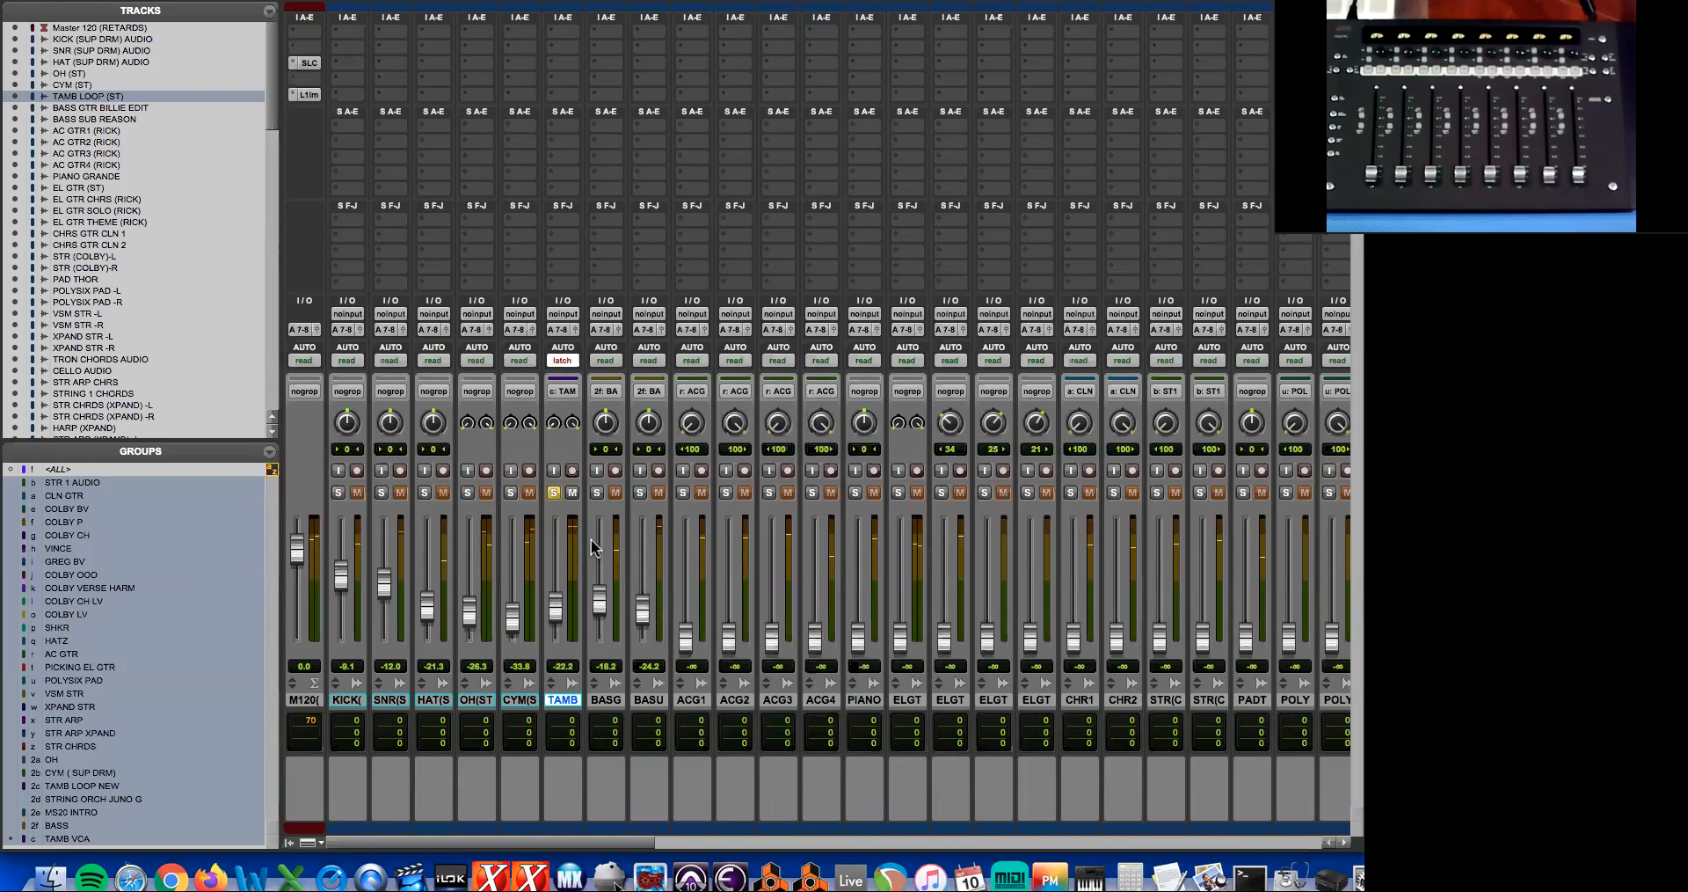
Examine the written volume automation at Chorus 1 up close on a taller TAMB LOOP track.
{"action": "key", "text": "super+="}
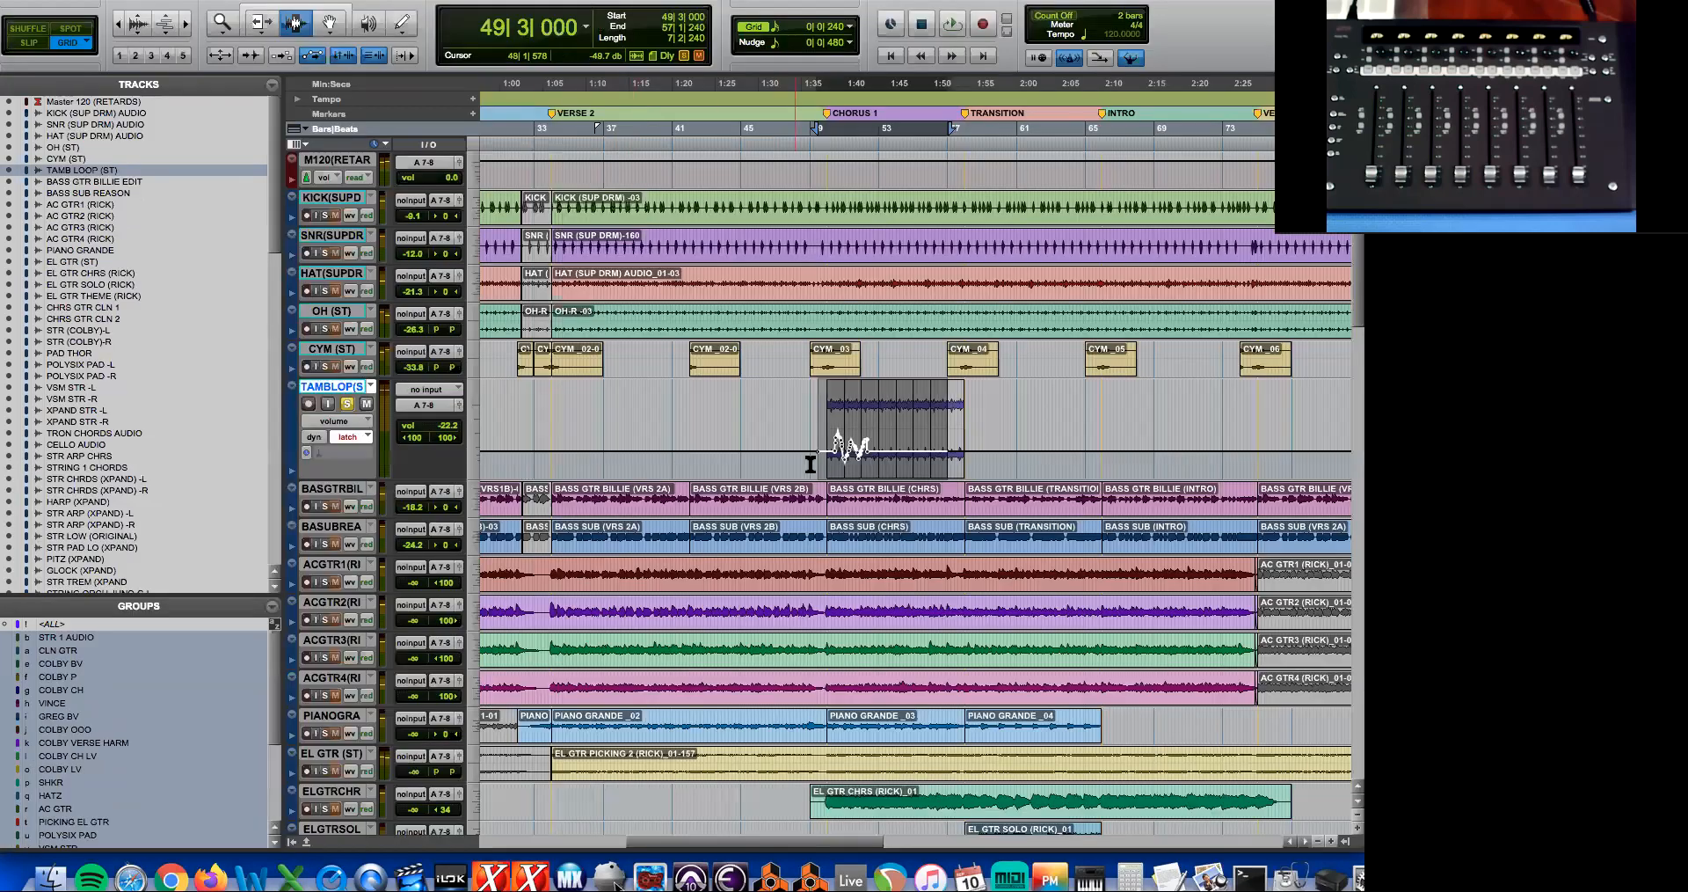
{"action": "left_click", "coordinate": [864, 443]}
{"action": "key", "text": "t"}
{"action": "left_click_drag", "start_coordinate": [380, 481], "coordinate": [380, 566]}
{"action": "left_click", "coordinate": [934, 460]}
{"action": "key", "text": "t"}
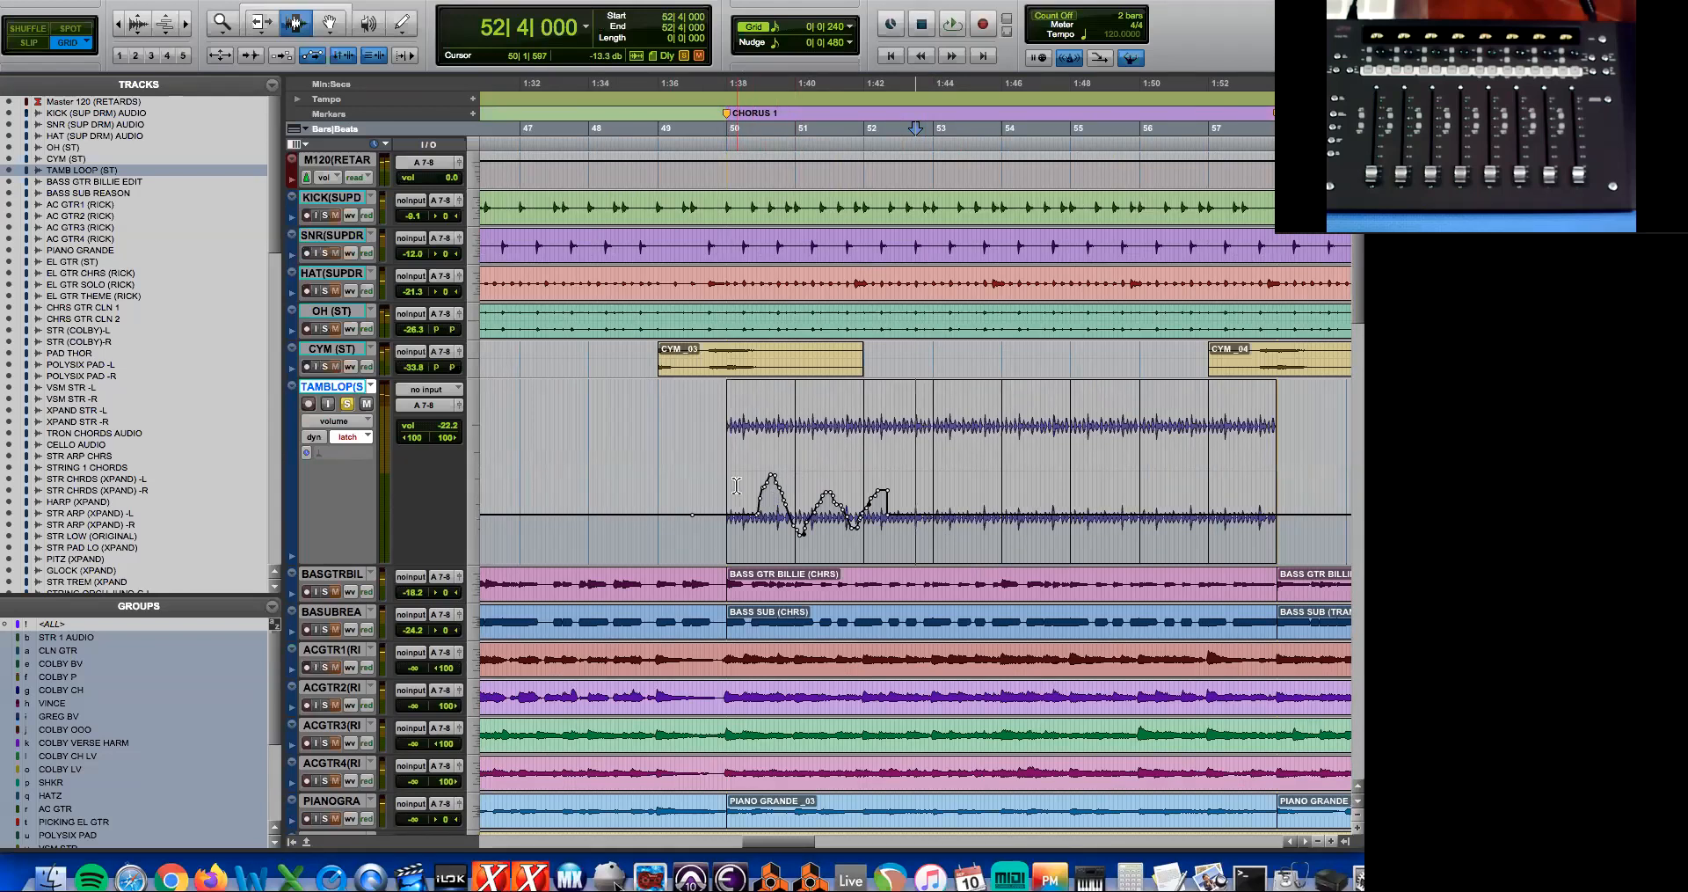
Check the TAMB LOOP track in waveform view, return it to volume view and play the automation from 50|2|240.
{"action": "left_click", "coordinate": [363, 427]}
{"action": "left_click", "coordinate": [367, 415]}
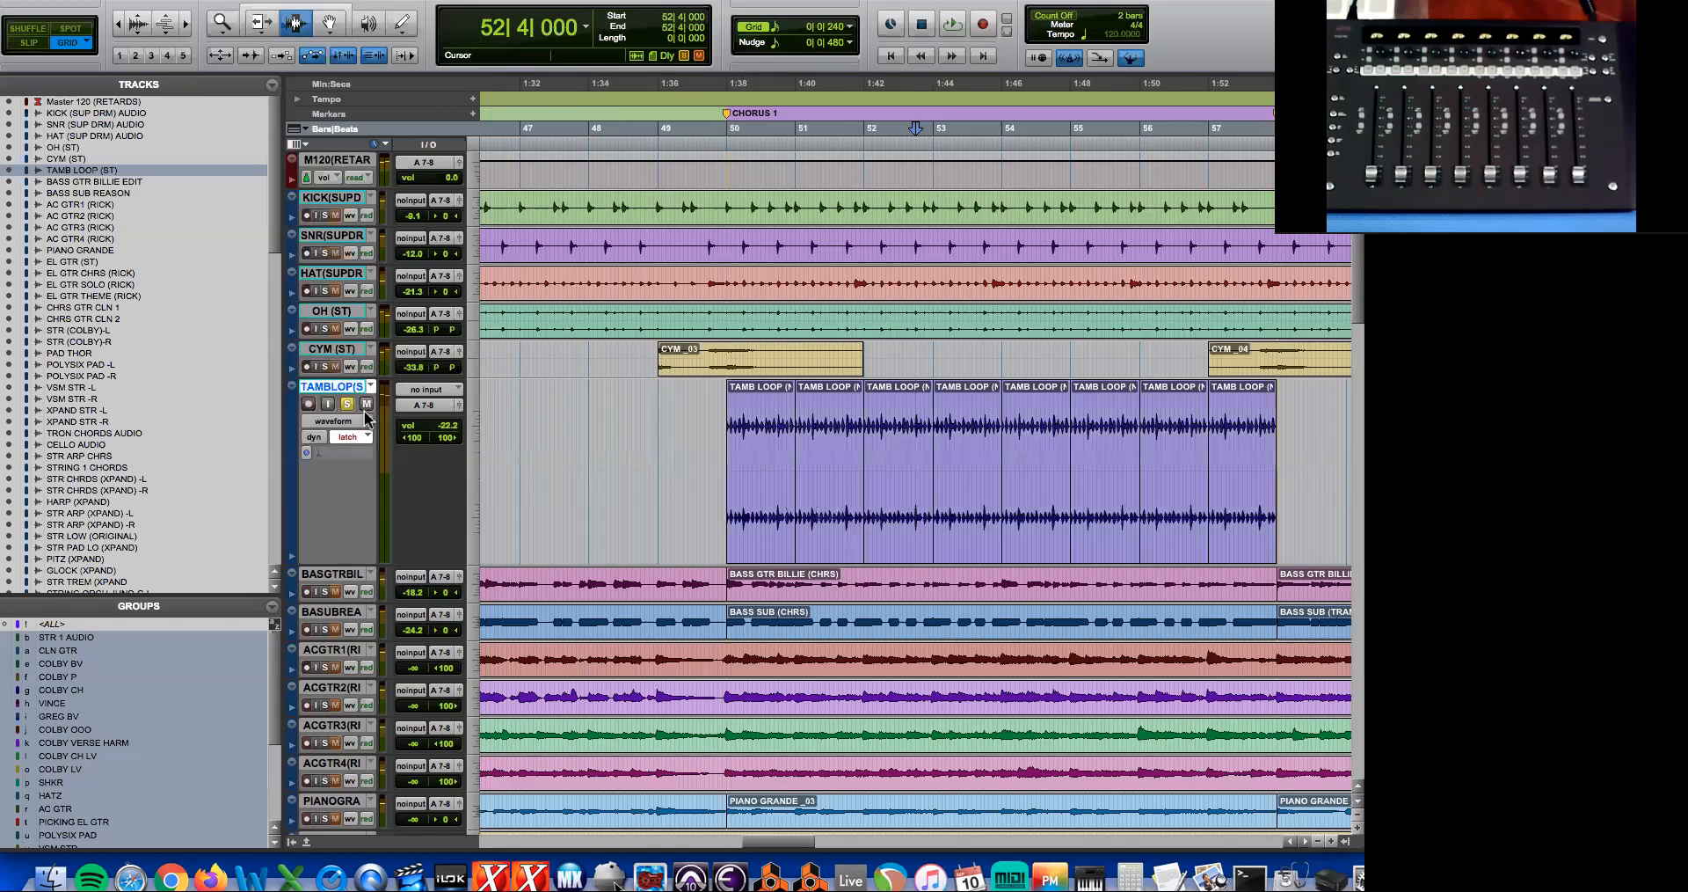
{"action": "left_click", "coordinate": [368, 415]}
{"action": "left_click", "coordinate": [367, 435]}
{"action": "left_click", "coordinate": [748, 482]}
{"action": "key", "text": "space"}
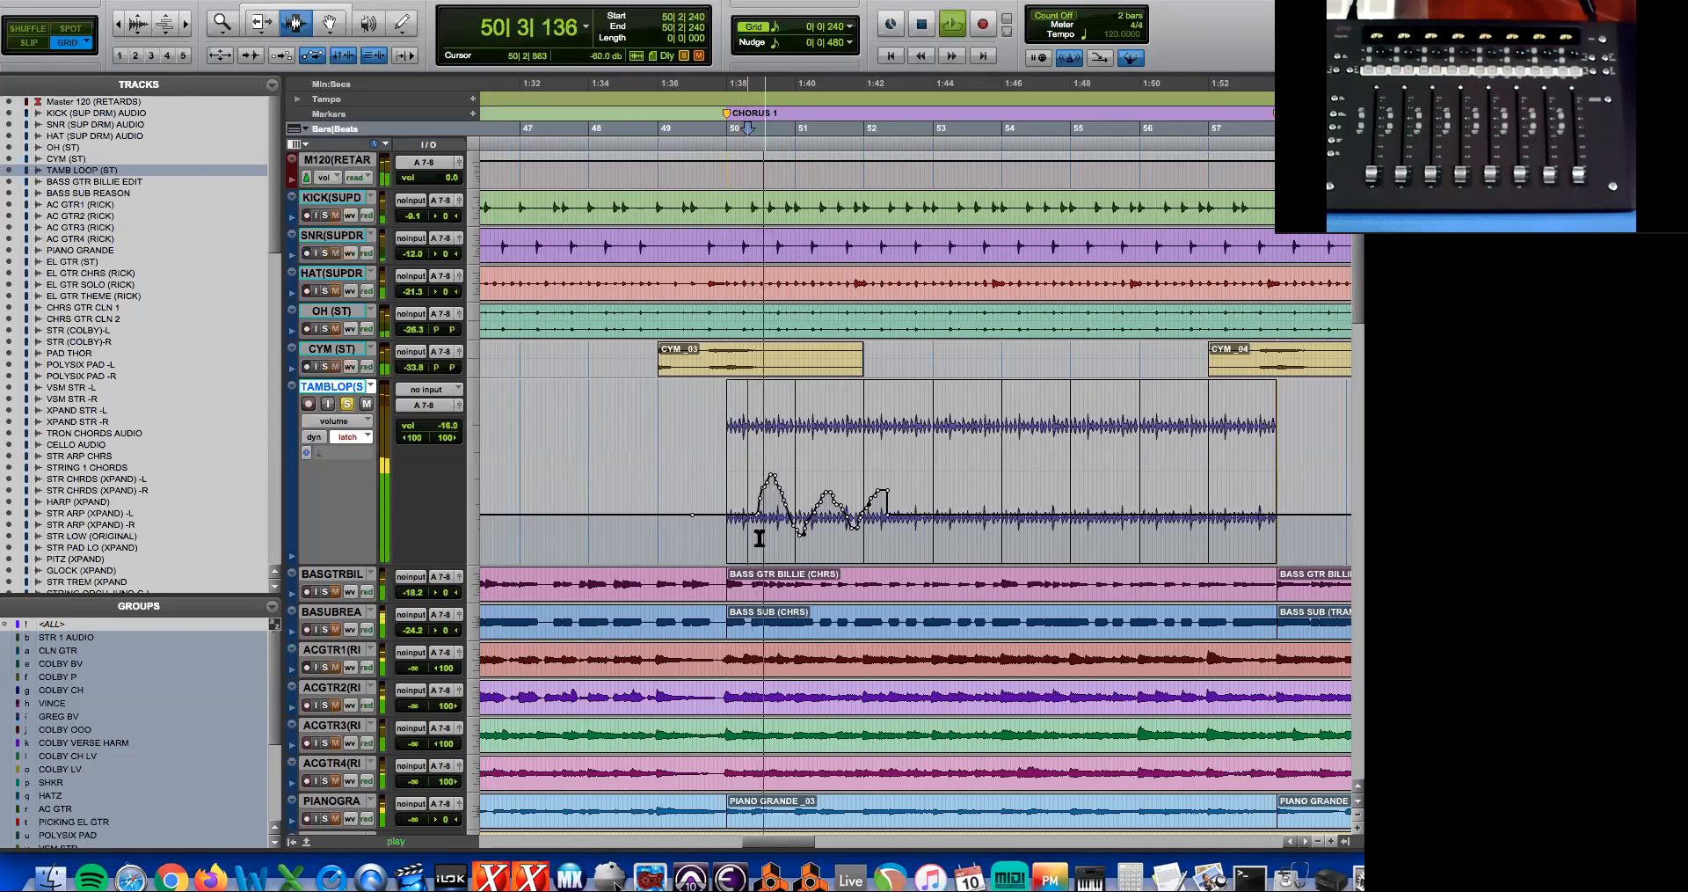
{"action": "key", "text": "space"}
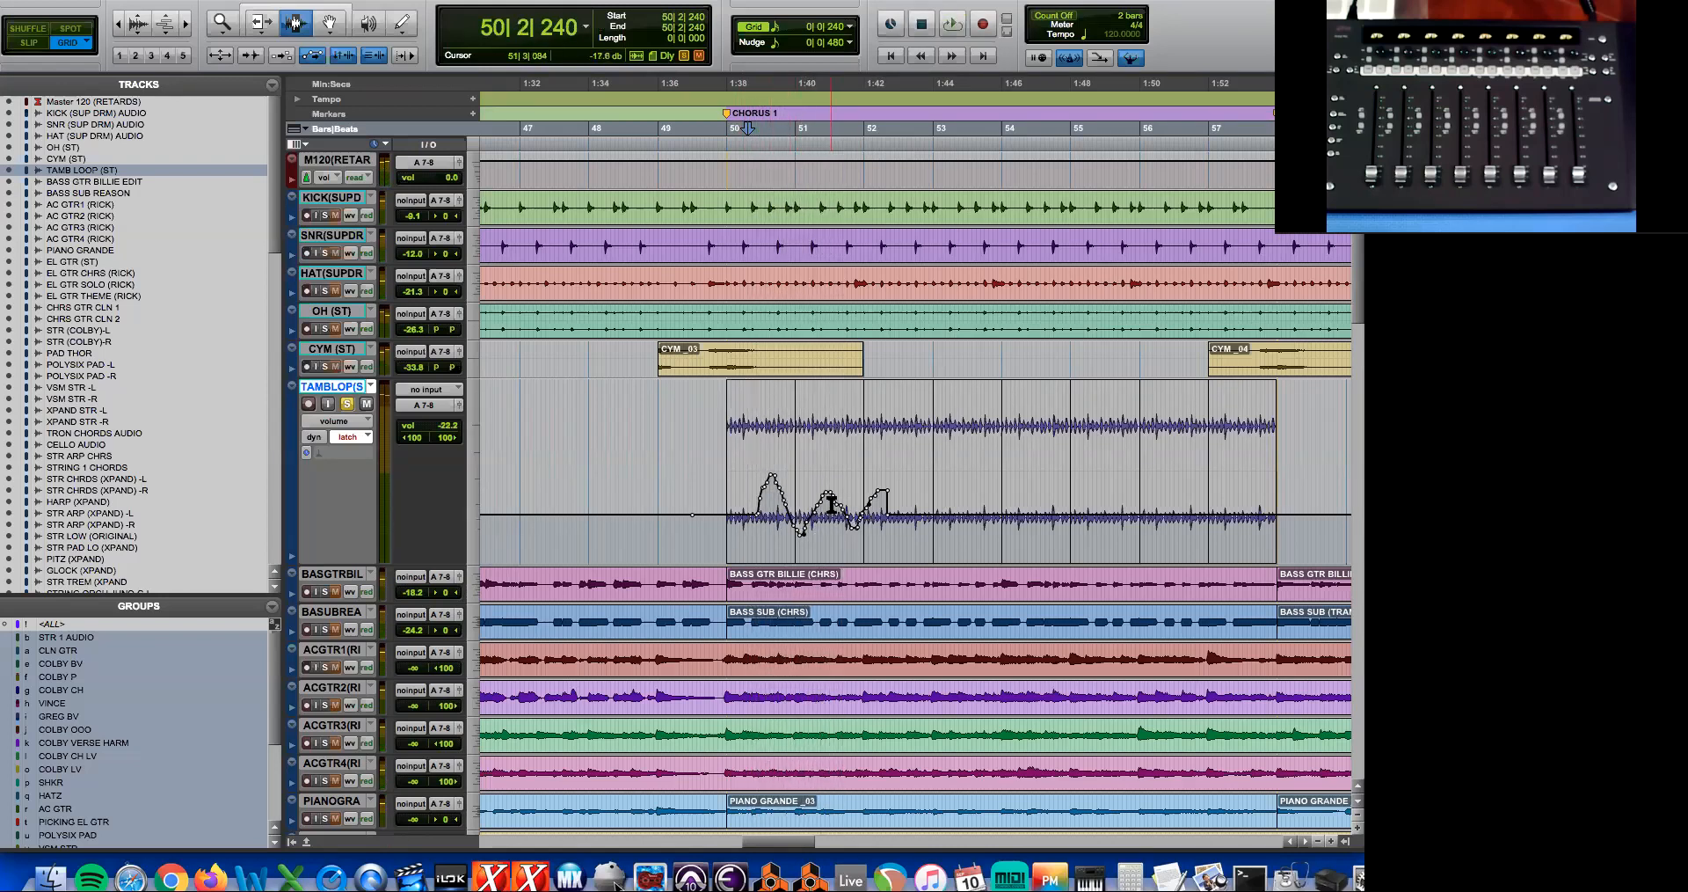
Set TAMB LOOP's automation mode to read and move its fader while playing from 52|3|000.
{"action": "left_click", "coordinate": [361, 436]}
{"action": "left_click", "coordinate": [358, 409]}
{"action": "left_click", "coordinate": [911, 504]}
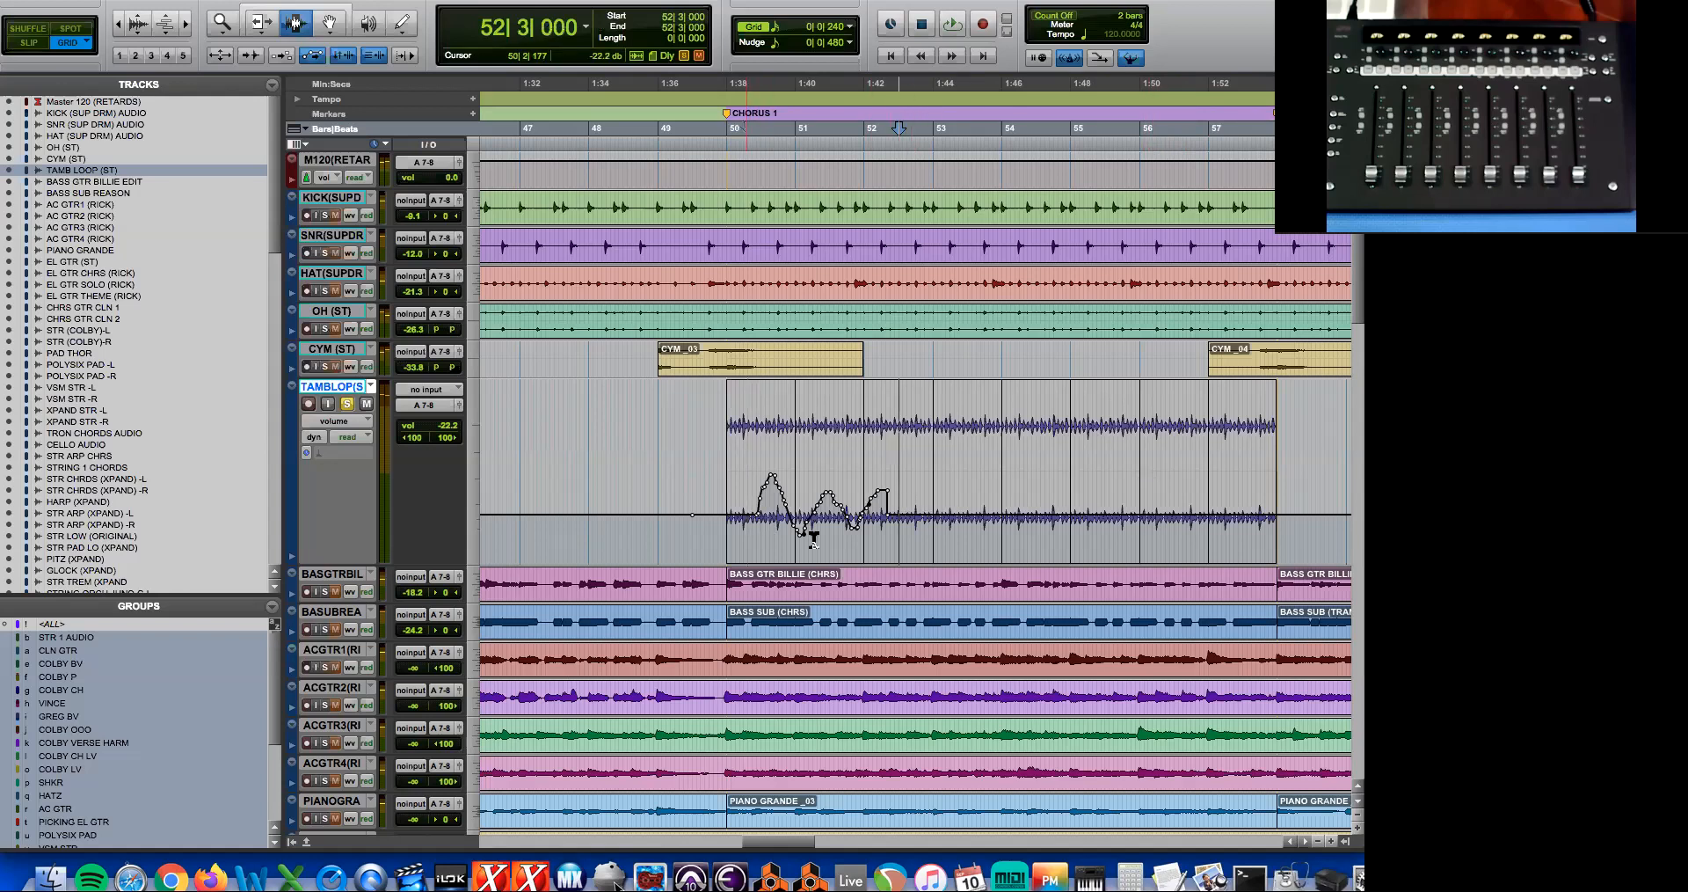
{"action": "key", "text": "super+equal"}
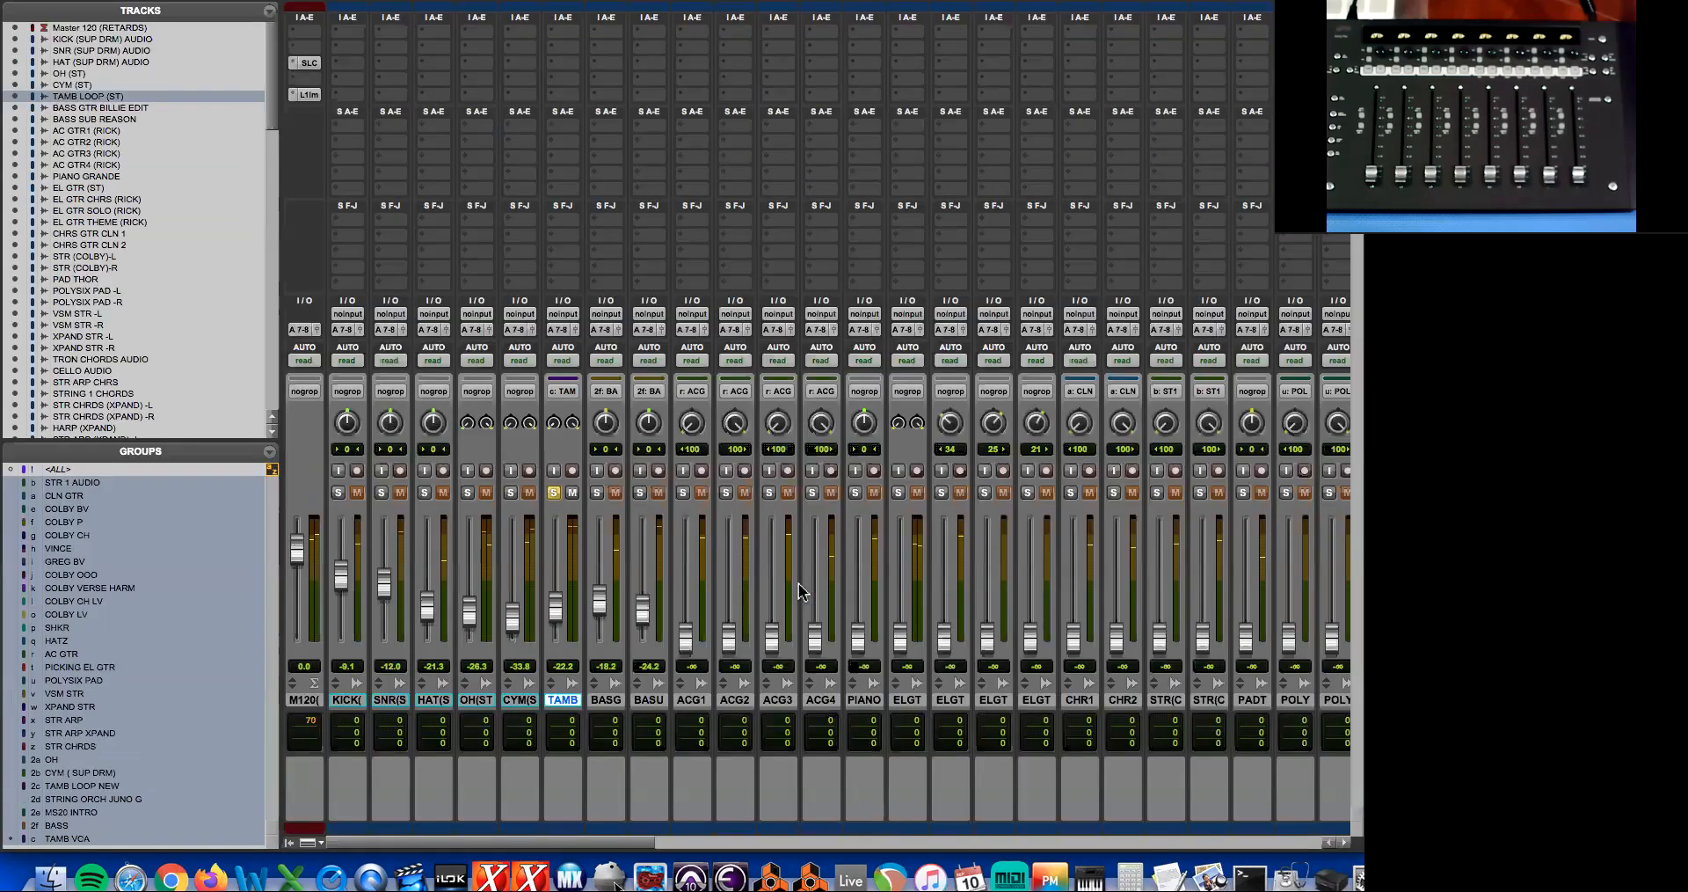
{"action": "key", "text": "space"}
{"action": "mouse_move", "coordinate": [556, 607]}
{"action": "left_mouse_down"}
{"action": "mouse_move", "coordinate": [560, 636]}
{"action": "mouse_move", "coordinate": [563, 611]}
{"action": "left_mouse_up"}
{"action": "key", "text": "super+equal"}
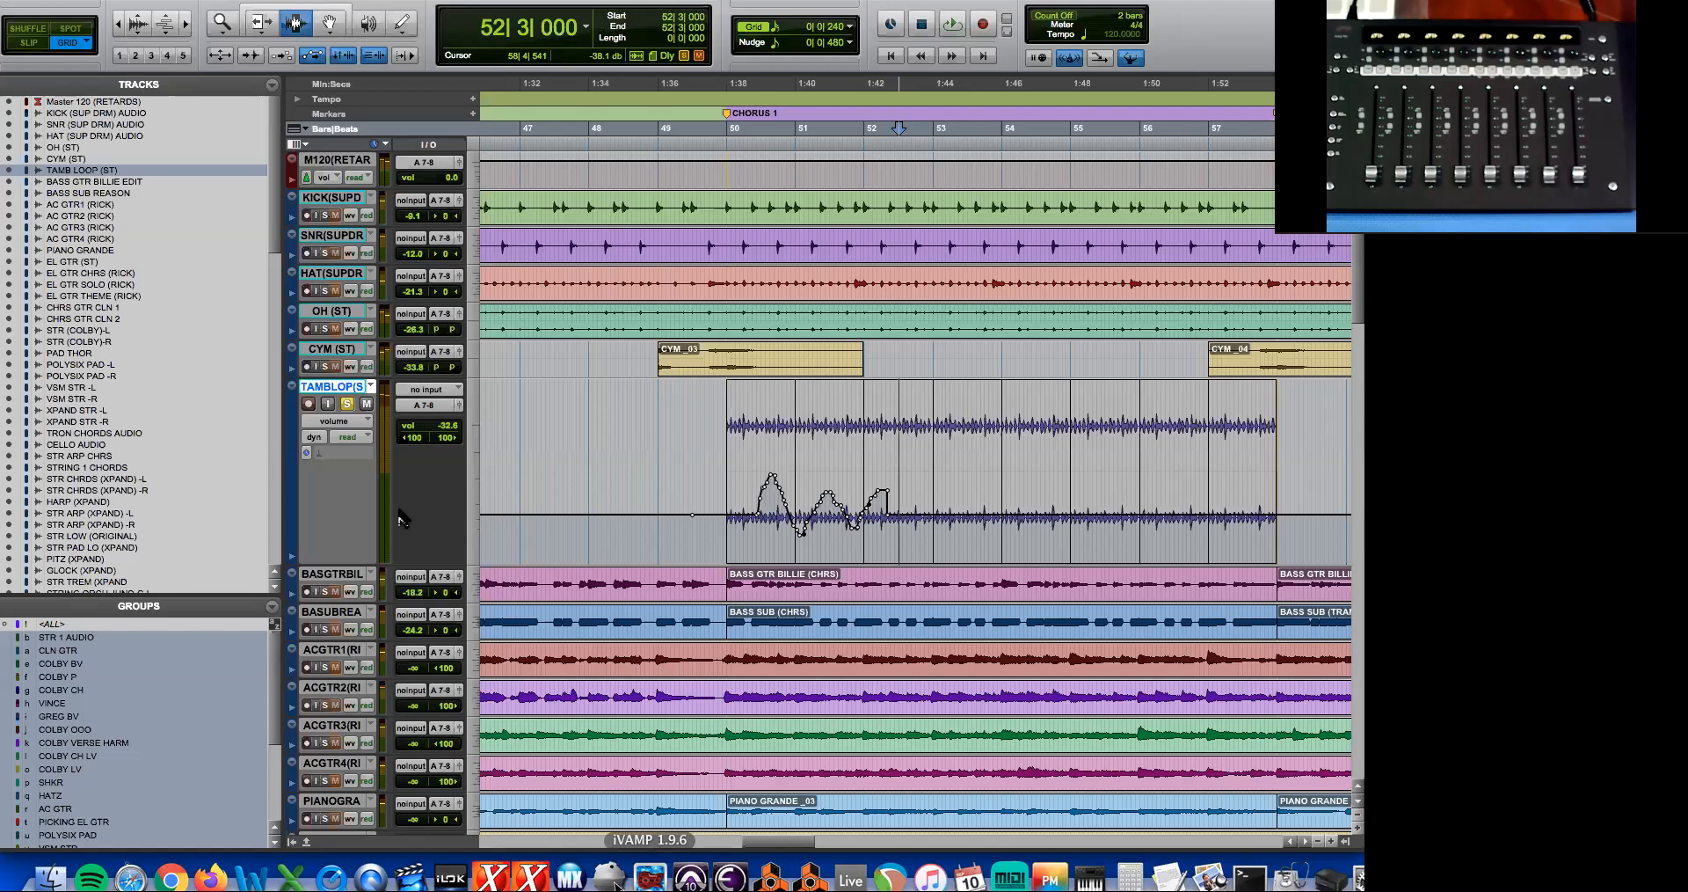
Turn TAMB LOOP's automation mode off, make the track taller and play it from 50|2|240.
{"action": "left_click", "coordinate": [369, 437]}
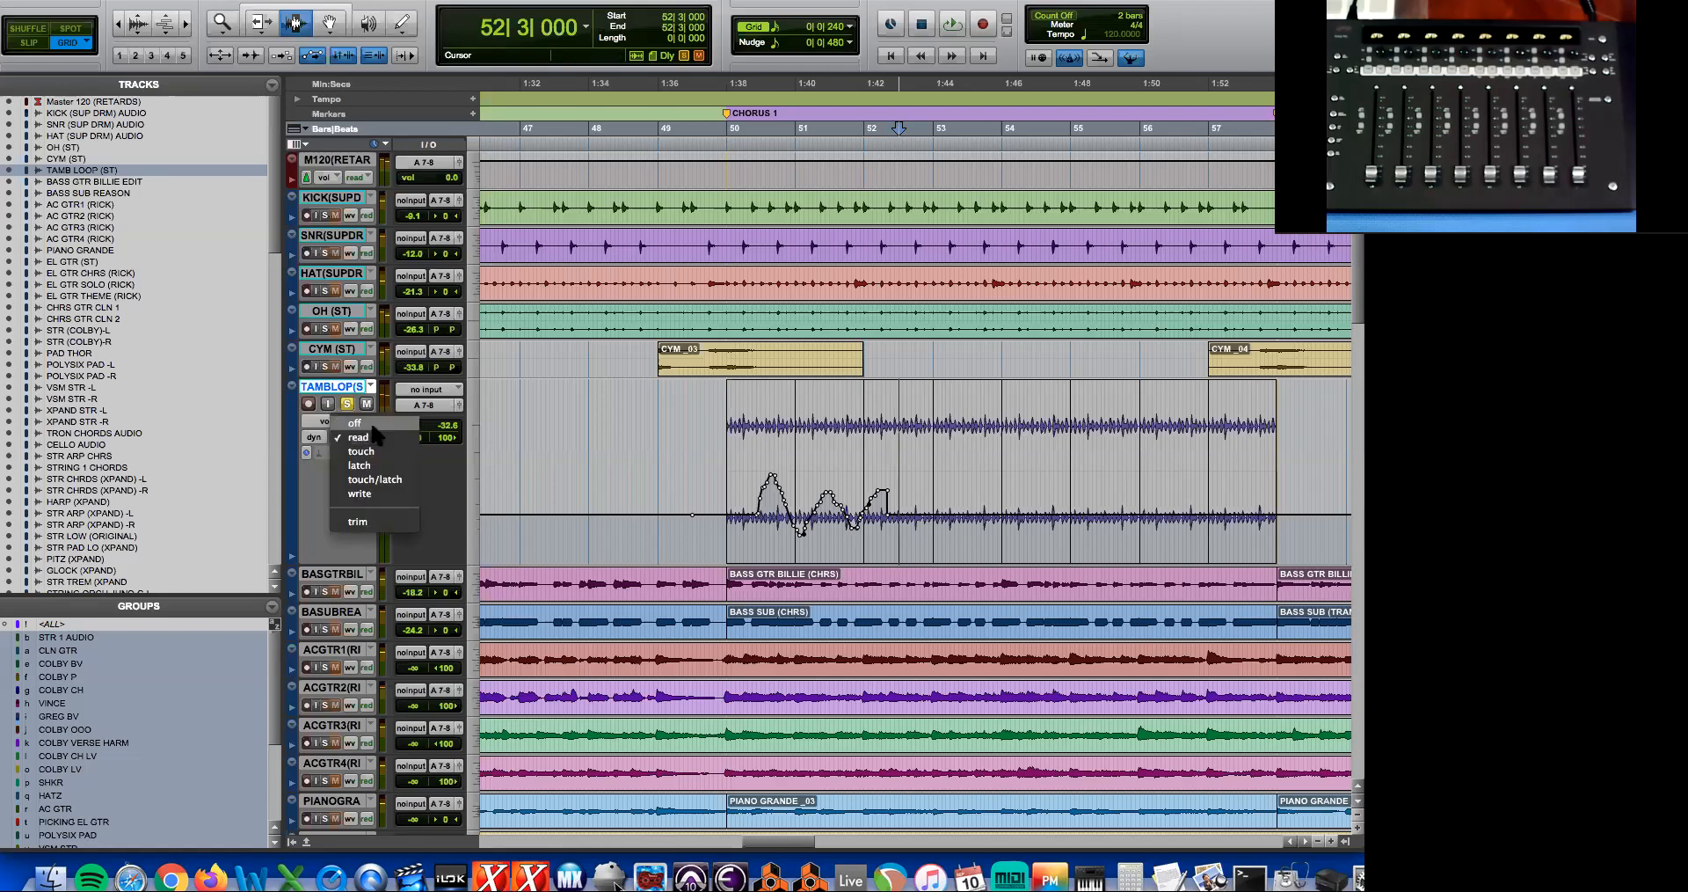
{"action": "left_click", "coordinate": [359, 423]}
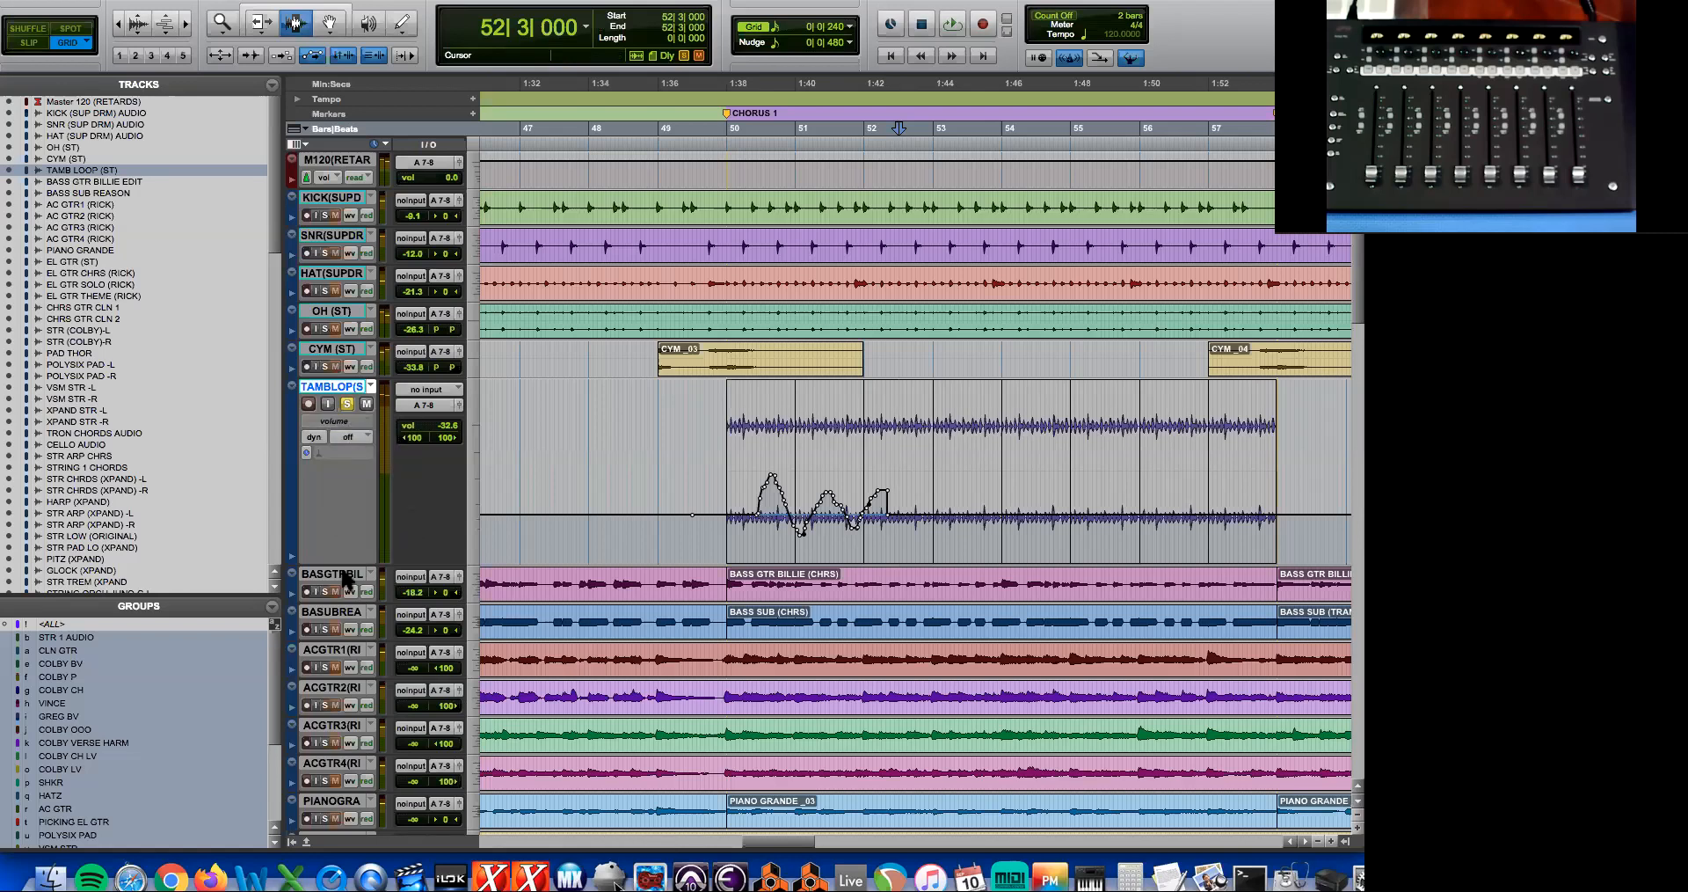
{"action": "left_click_drag", "start_coordinate": [350, 564], "coordinate": [352, 603]}
{"action": "left_click", "coordinate": [748, 524]}
{"action": "key", "text": "space"}
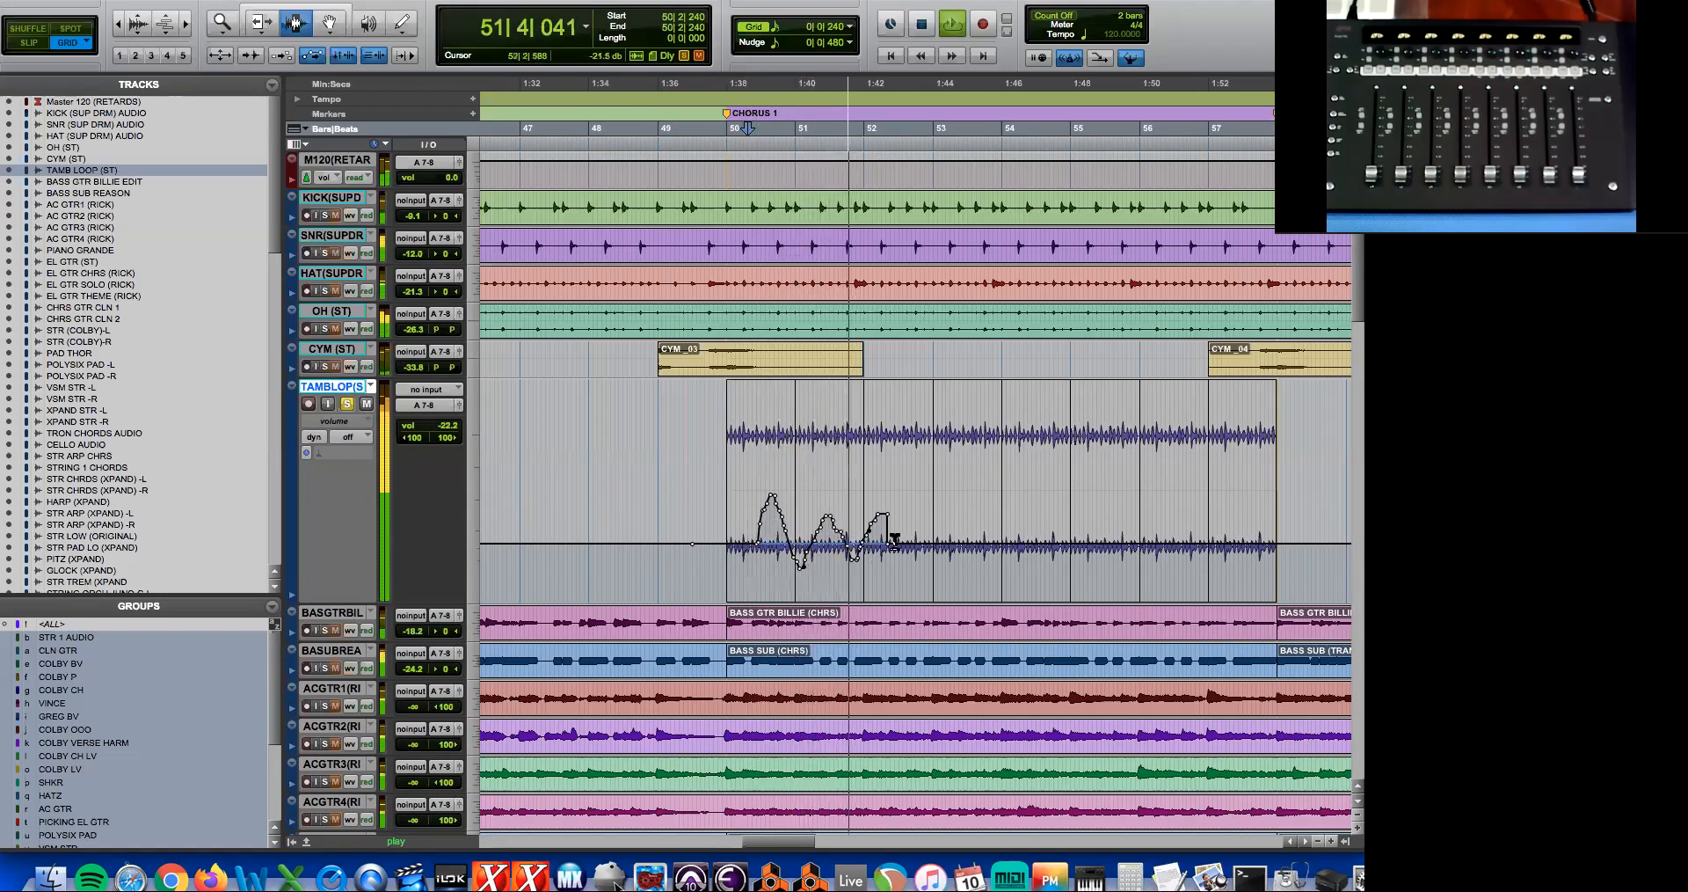
{"action": "key", "text": "space"}
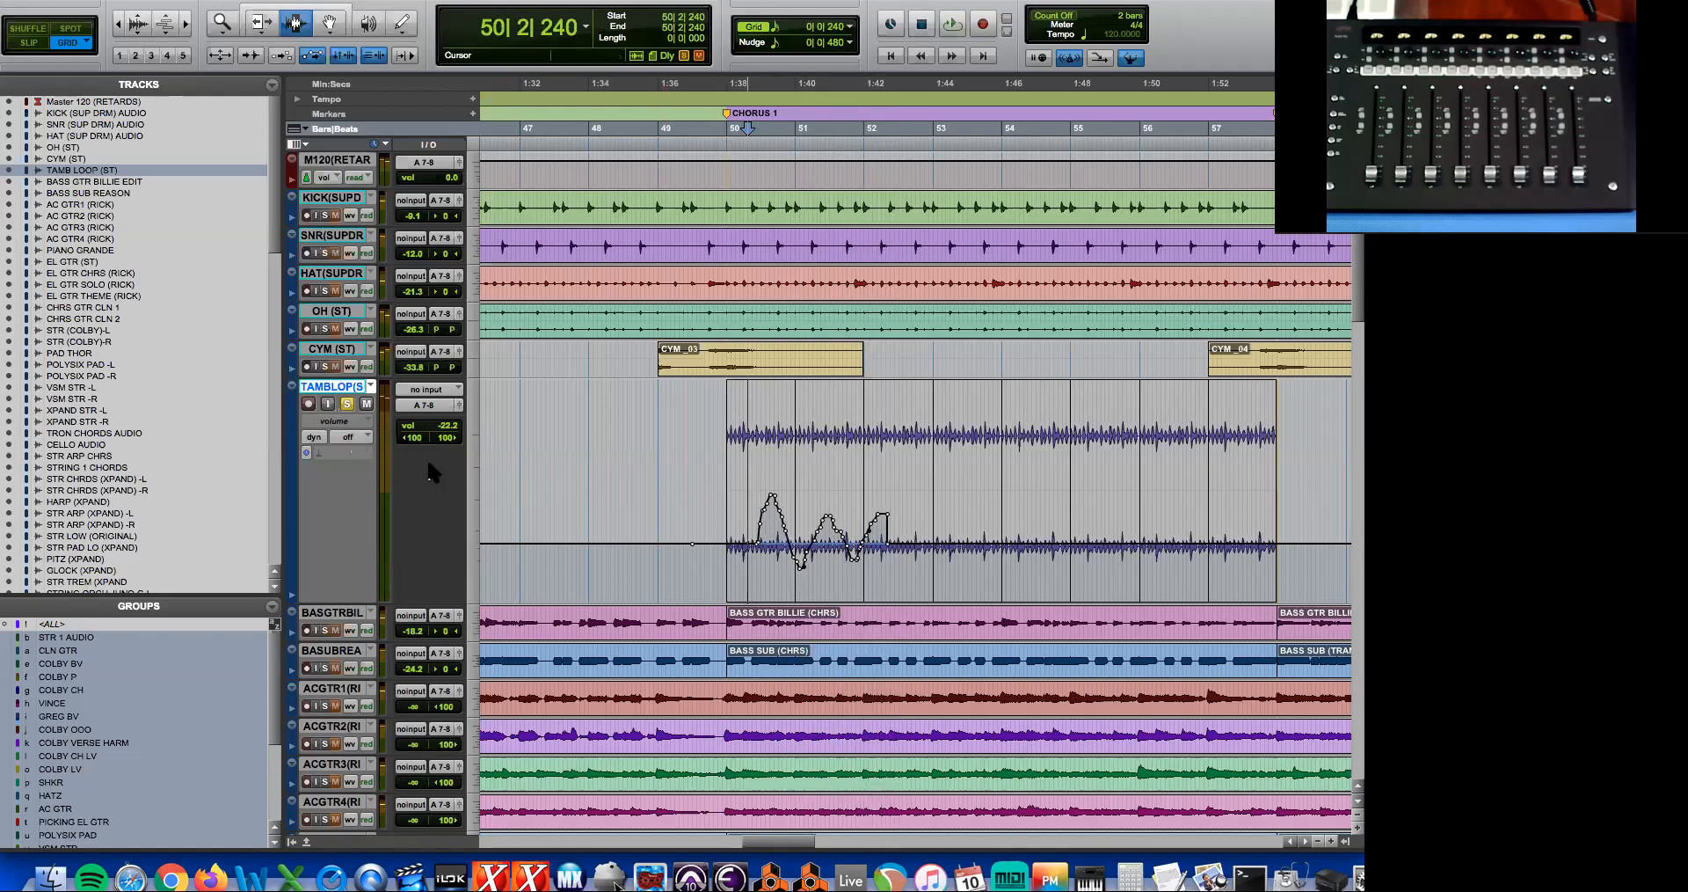
Keep TAMB LOOP's automation off and lower its mixer fader to -25.5 dB during playback.
{"action": "key", "text": "super+equal"}
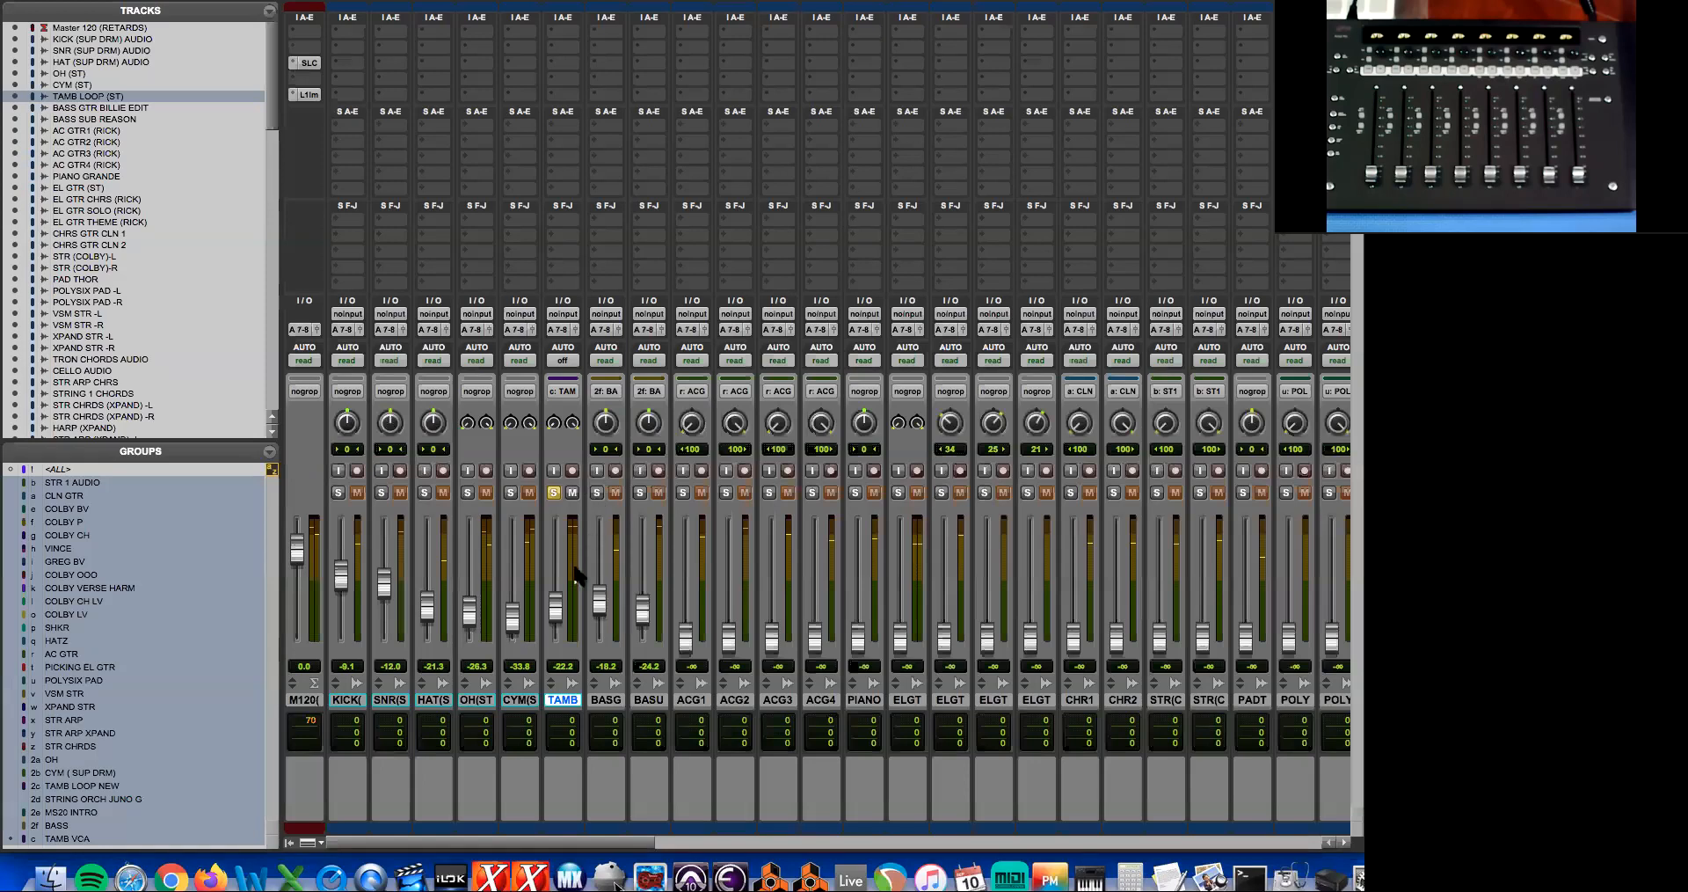
{"action": "left_click", "coordinate": [565, 359]}
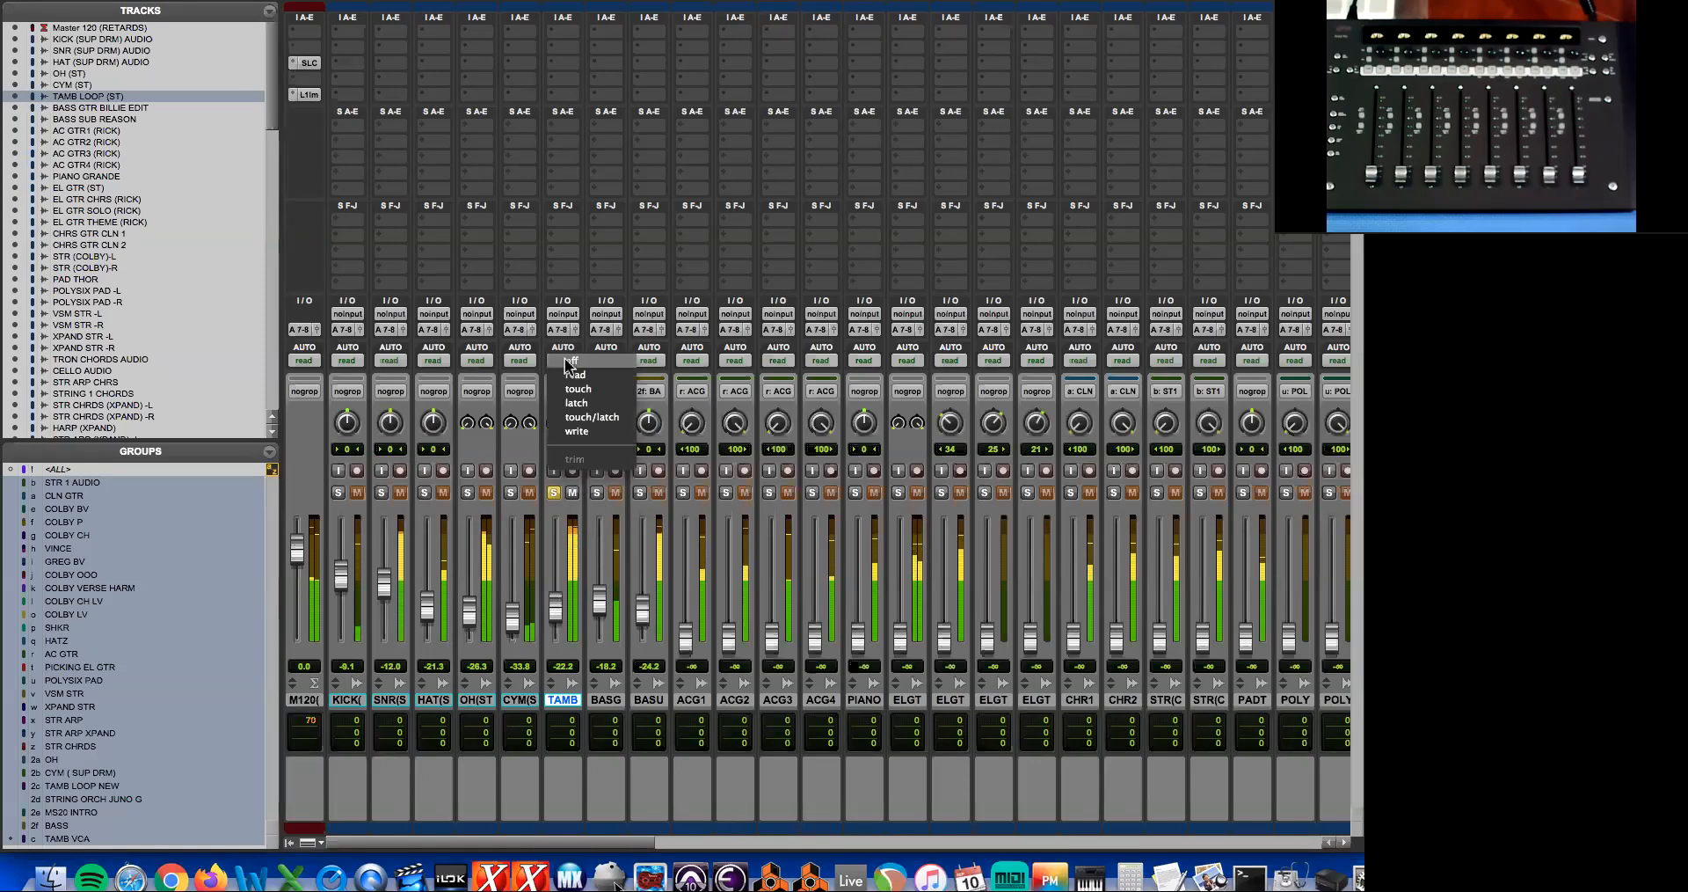
{"action": "left_click", "coordinate": [564, 358]}
{"action": "left_click_drag", "start_coordinate": [558, 608], "coordinate": [557, 618]}
{"action": "key", "text": "space"}
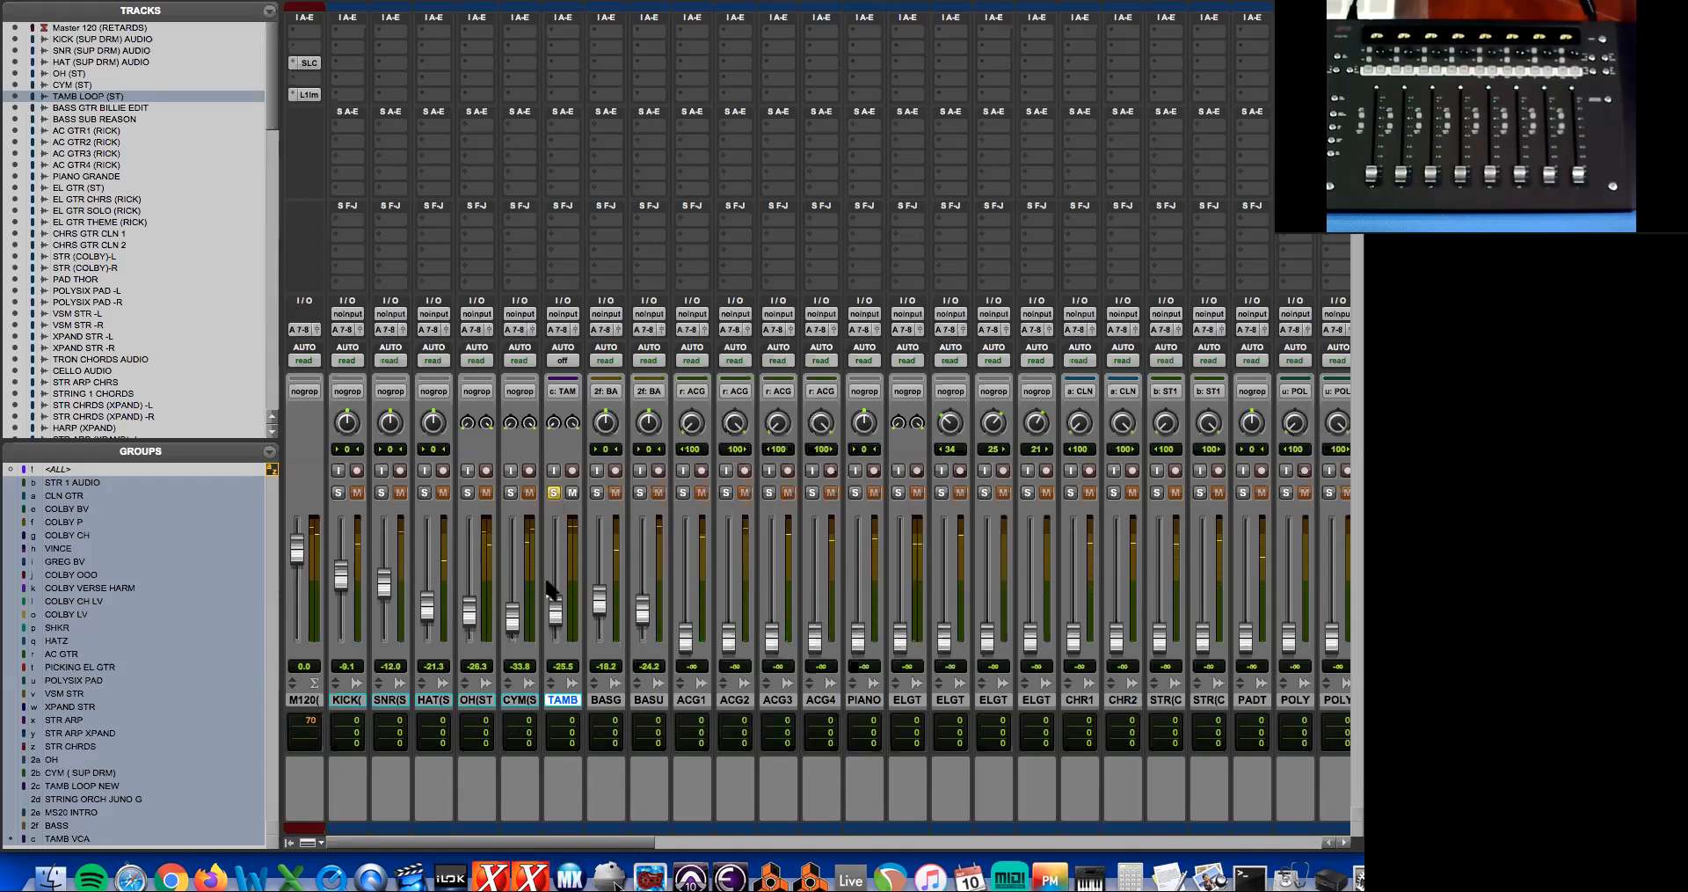
Set TAMB LOOP's automation mode back to read in the Edit window and play the passage.
{"action": "key", "text": "super+equal"}
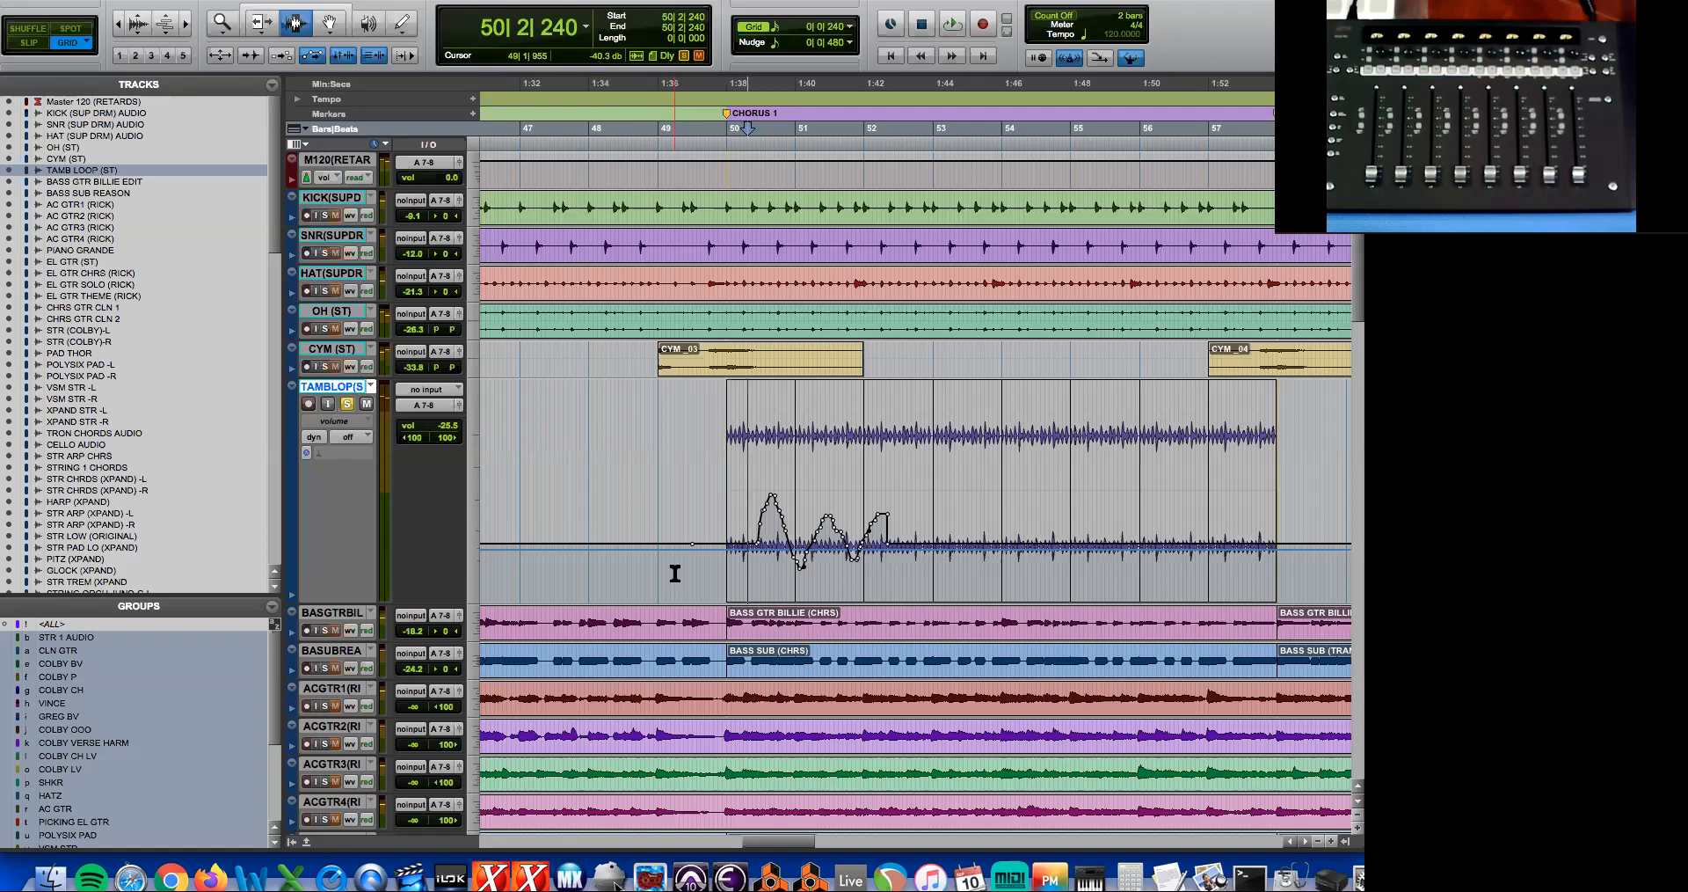
{"action": "left_click", "coordinate": [364, 438]}
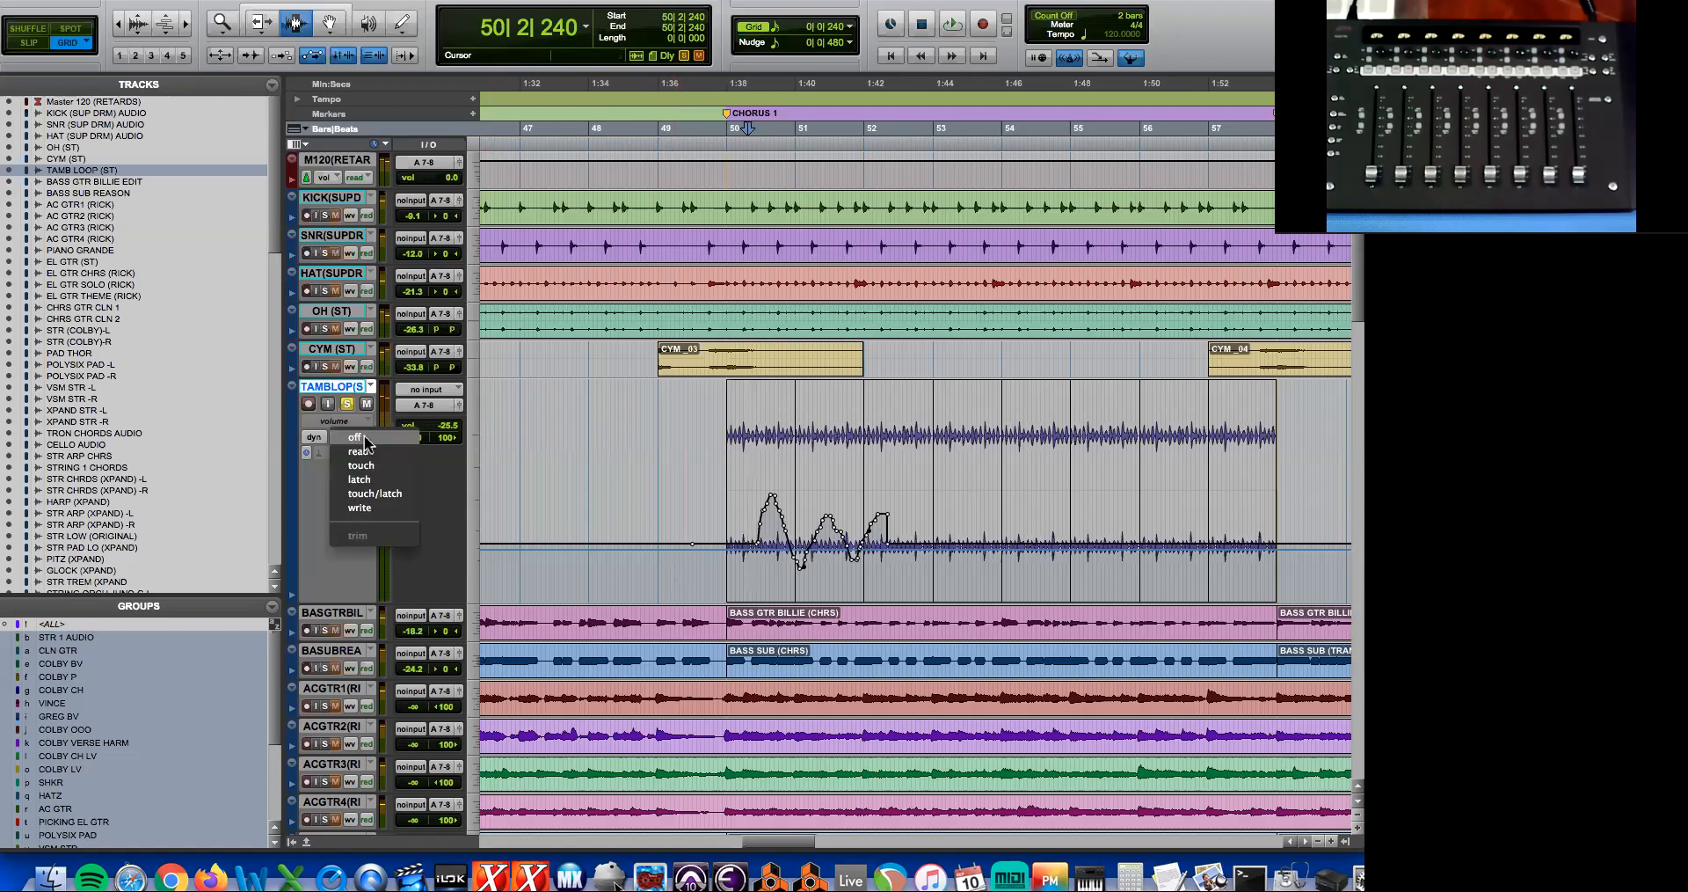
{"action": "left_click", "coordinate": [364, 451]}
{"action": "key", "text": "space"}
{"action": "key", "text": "space"}
Set TAMB LOOP's automation mode to touch and place its floating output fader window beside the Chorus 1 clips.
{"action": "left_click", "coordinate": [364, 437]}
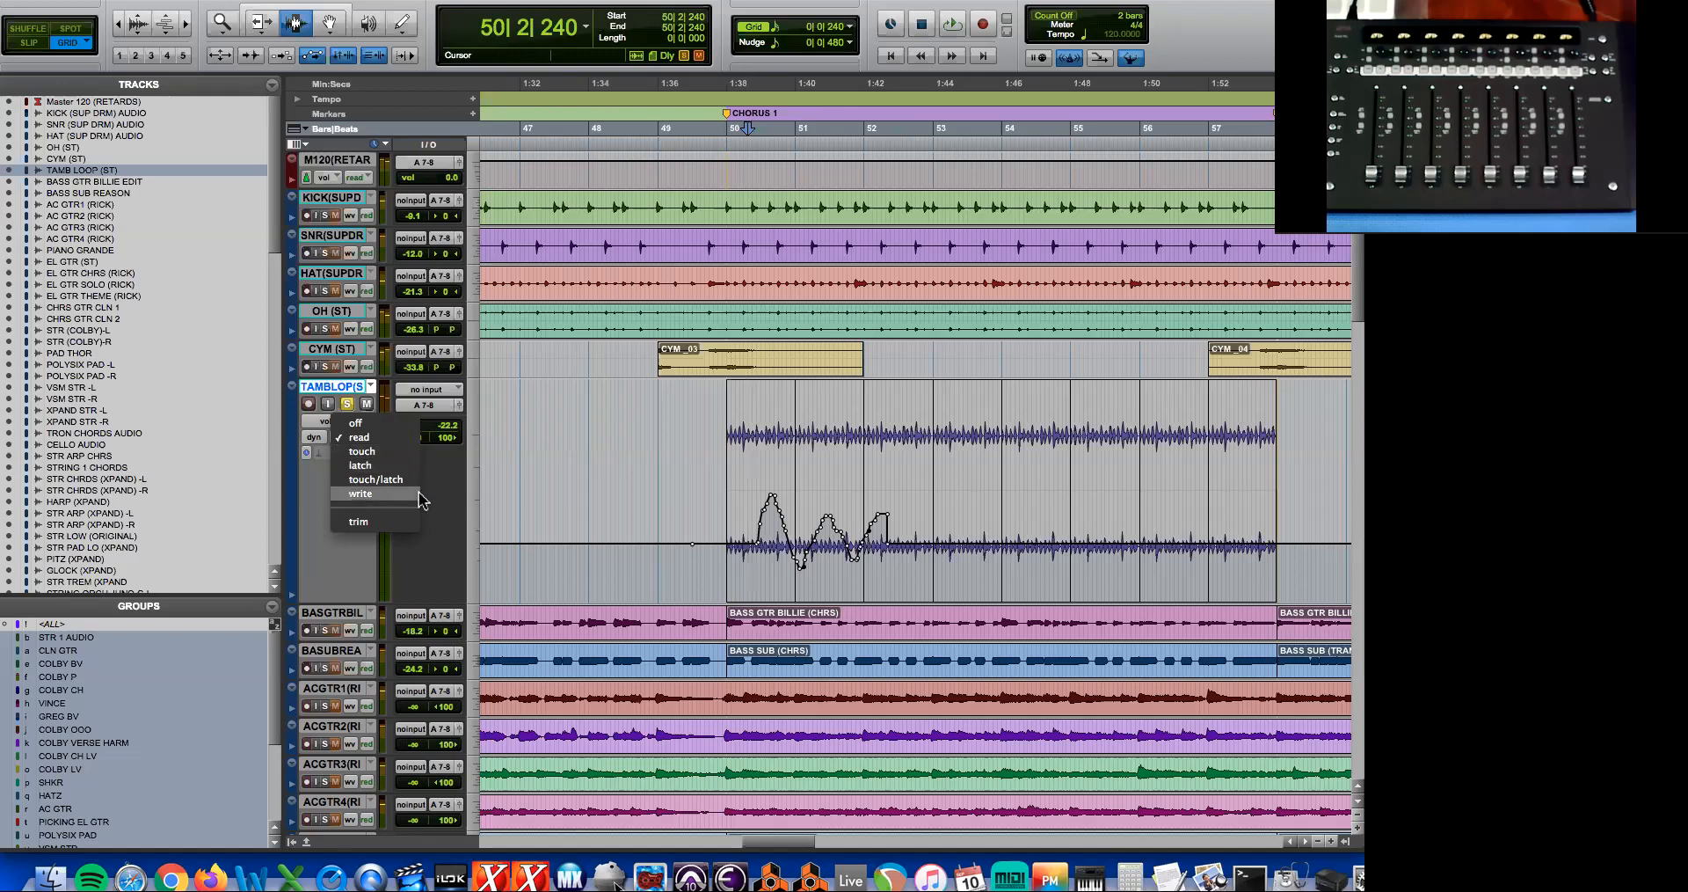
{"action": "left_click", "coordinate": [389, 453]}
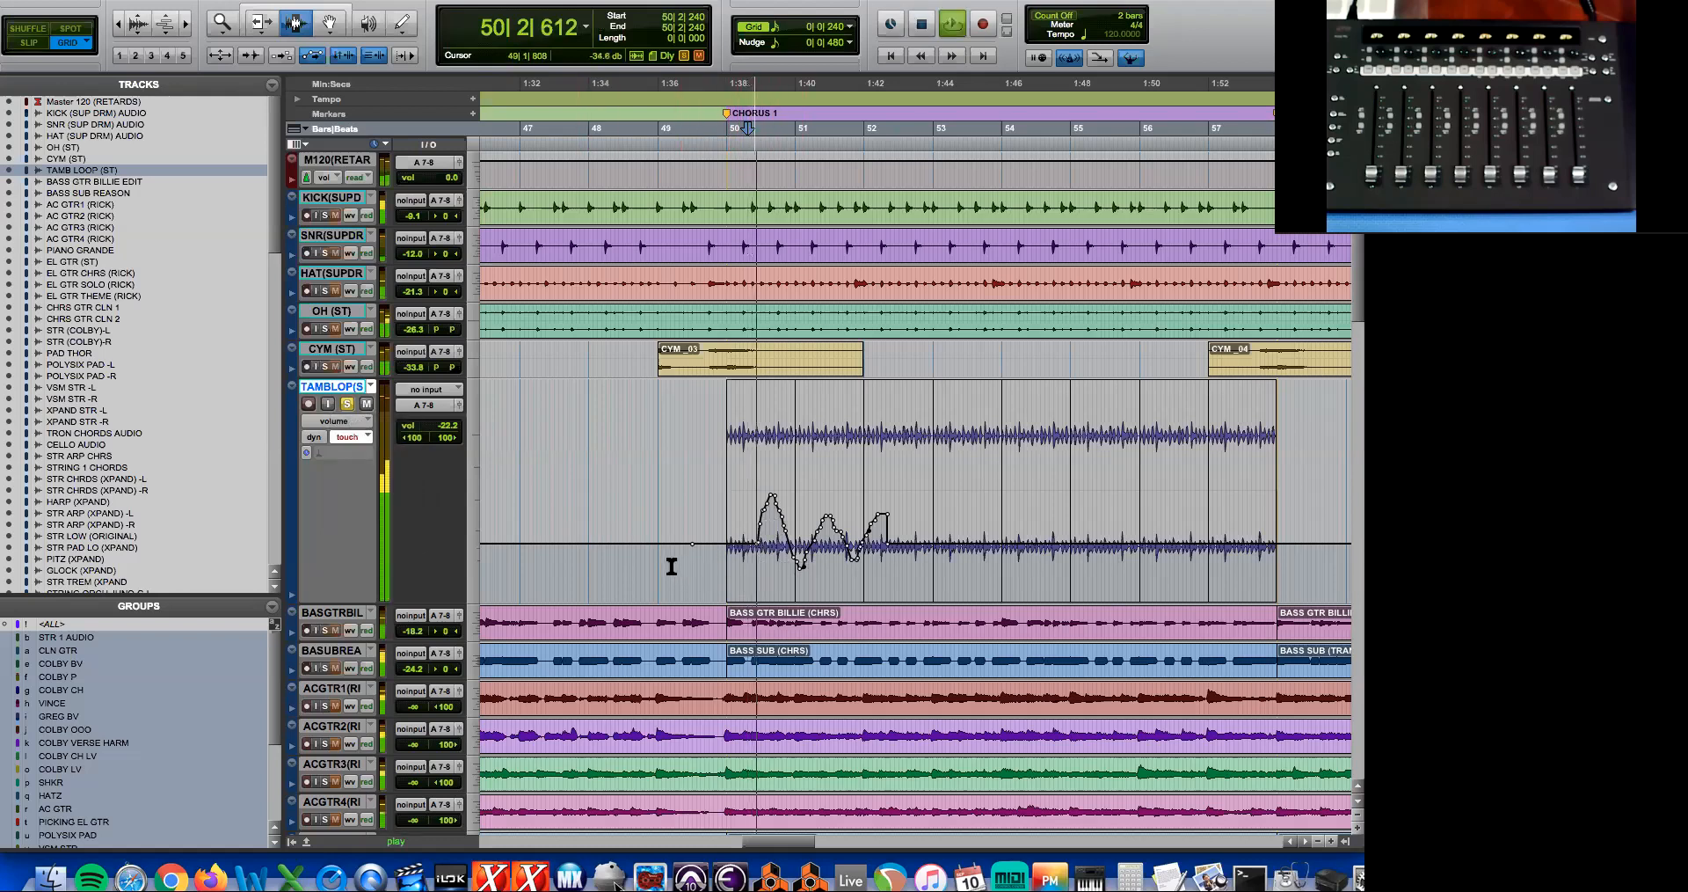
{"action": "left_click", "coordinate": [458, 404]}
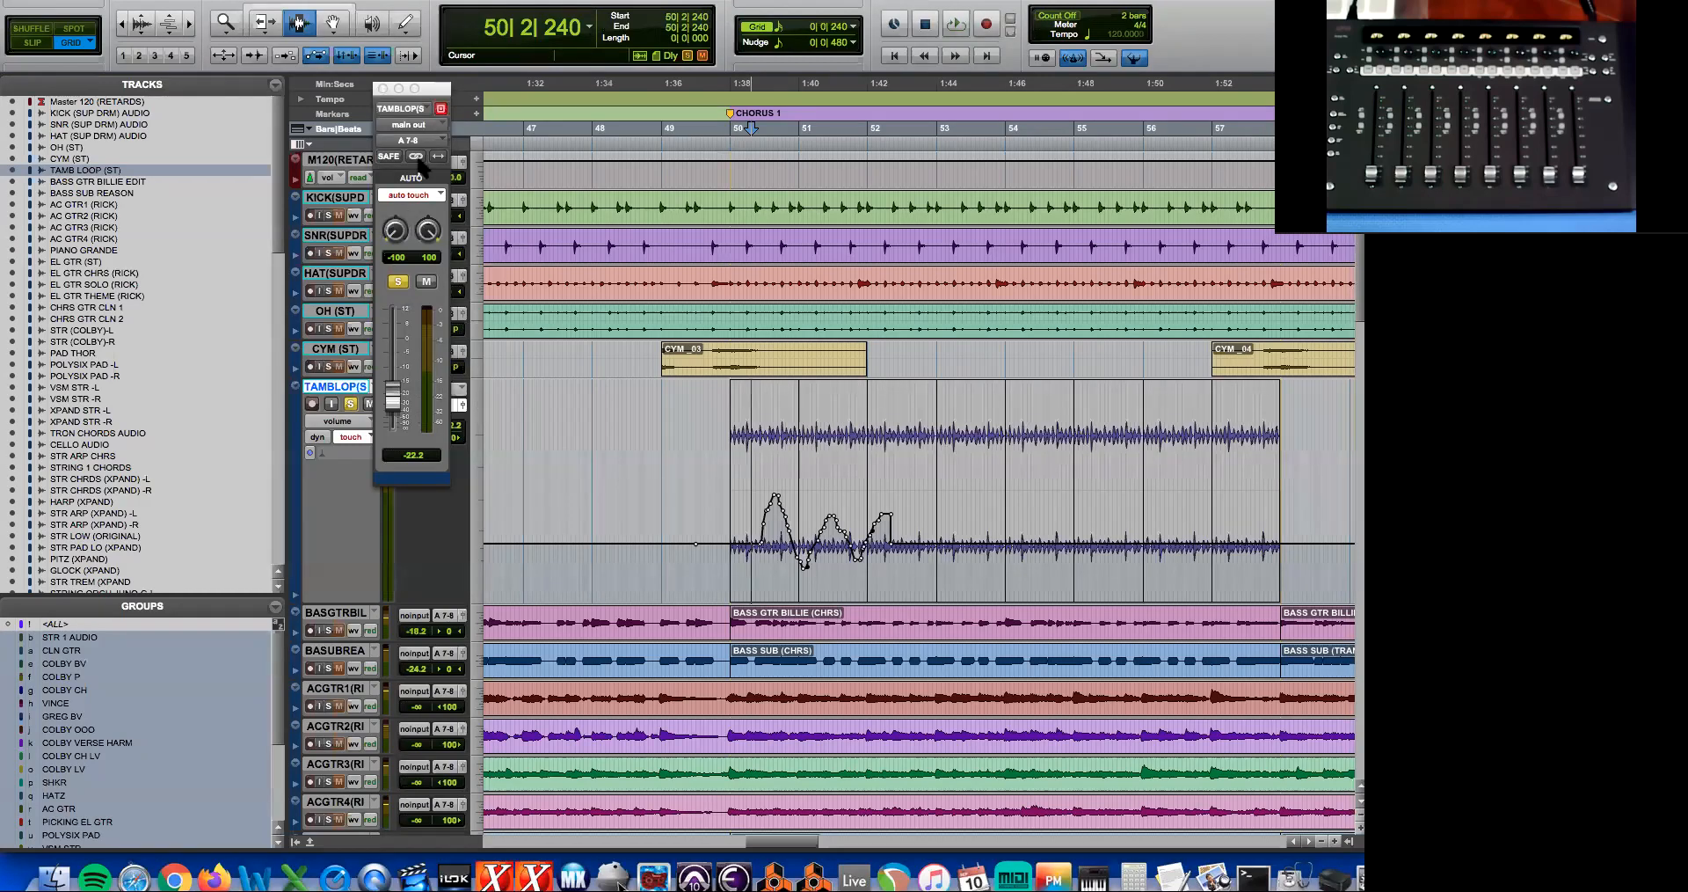
{"action": "left_click_drag", "start_coordinate": [438, 94], "coordinate": [632, 279]}
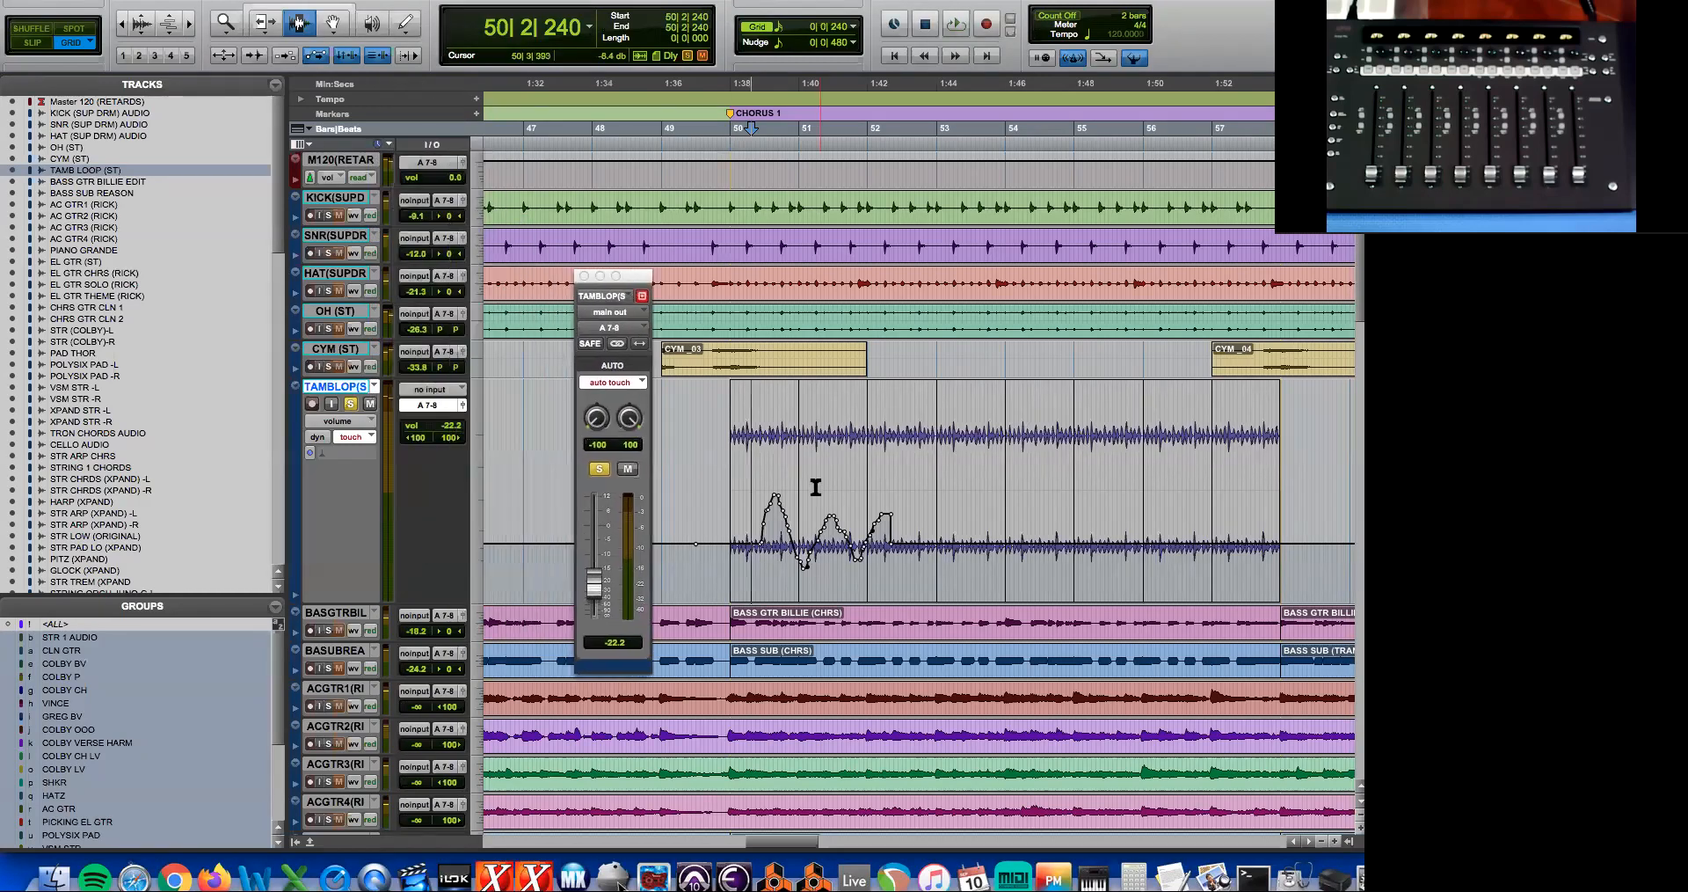
Play from 50|2|240 in touch mode and record TAMB LOOP volume moves with the floating fader between bars 50 and 53.
{"action": "key", "text": "space"}
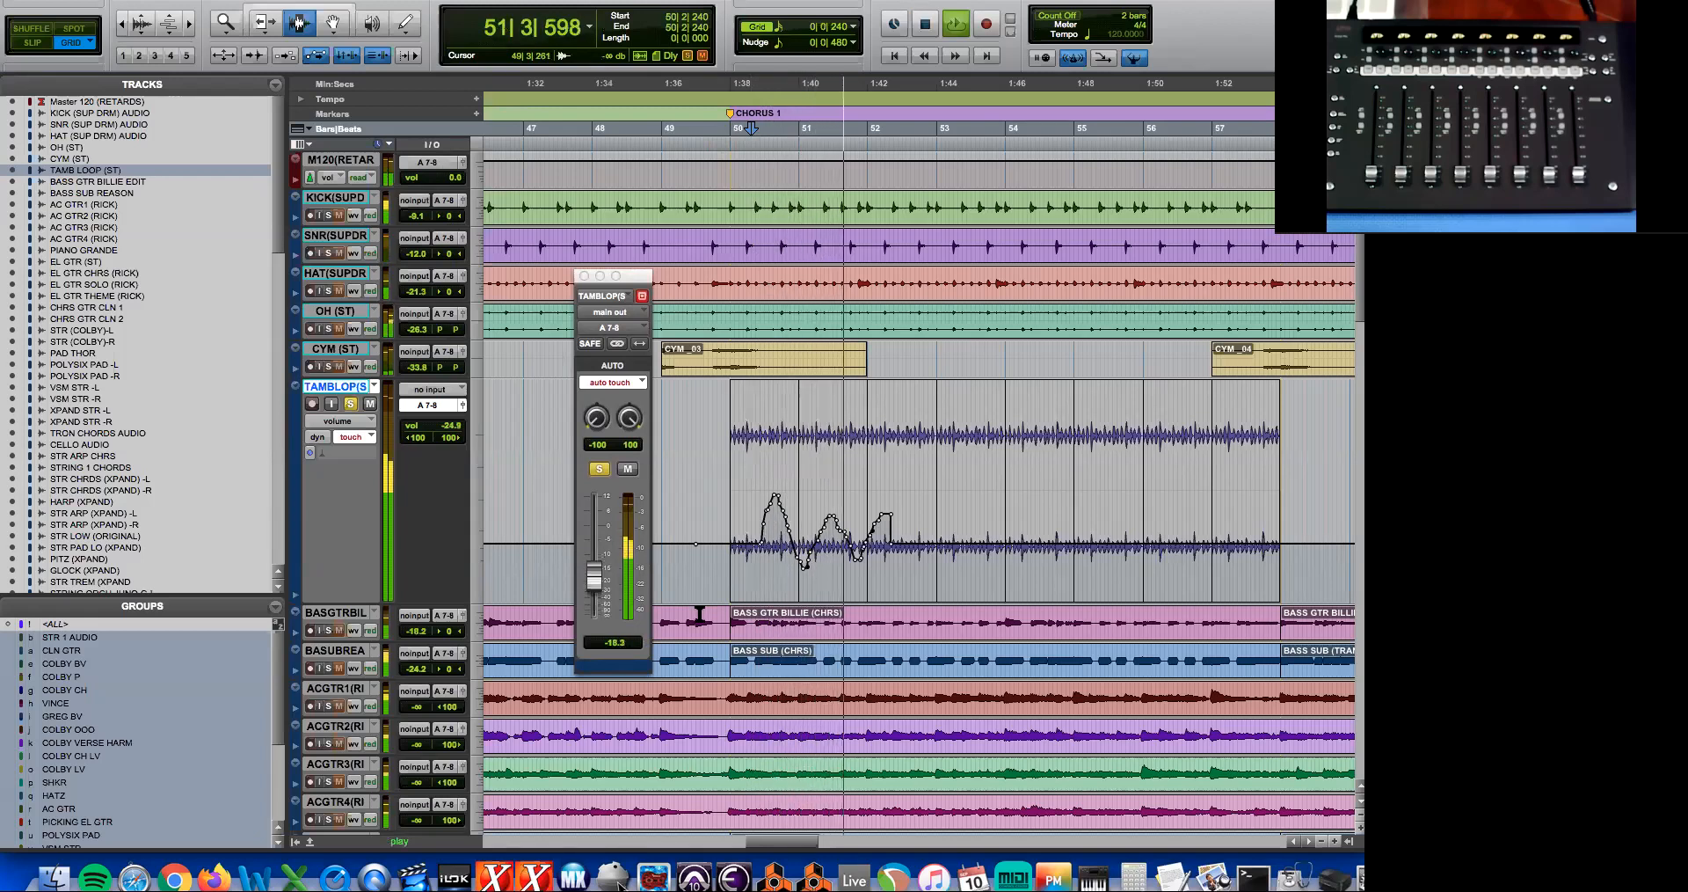
{"action": "key", "text": "space"}
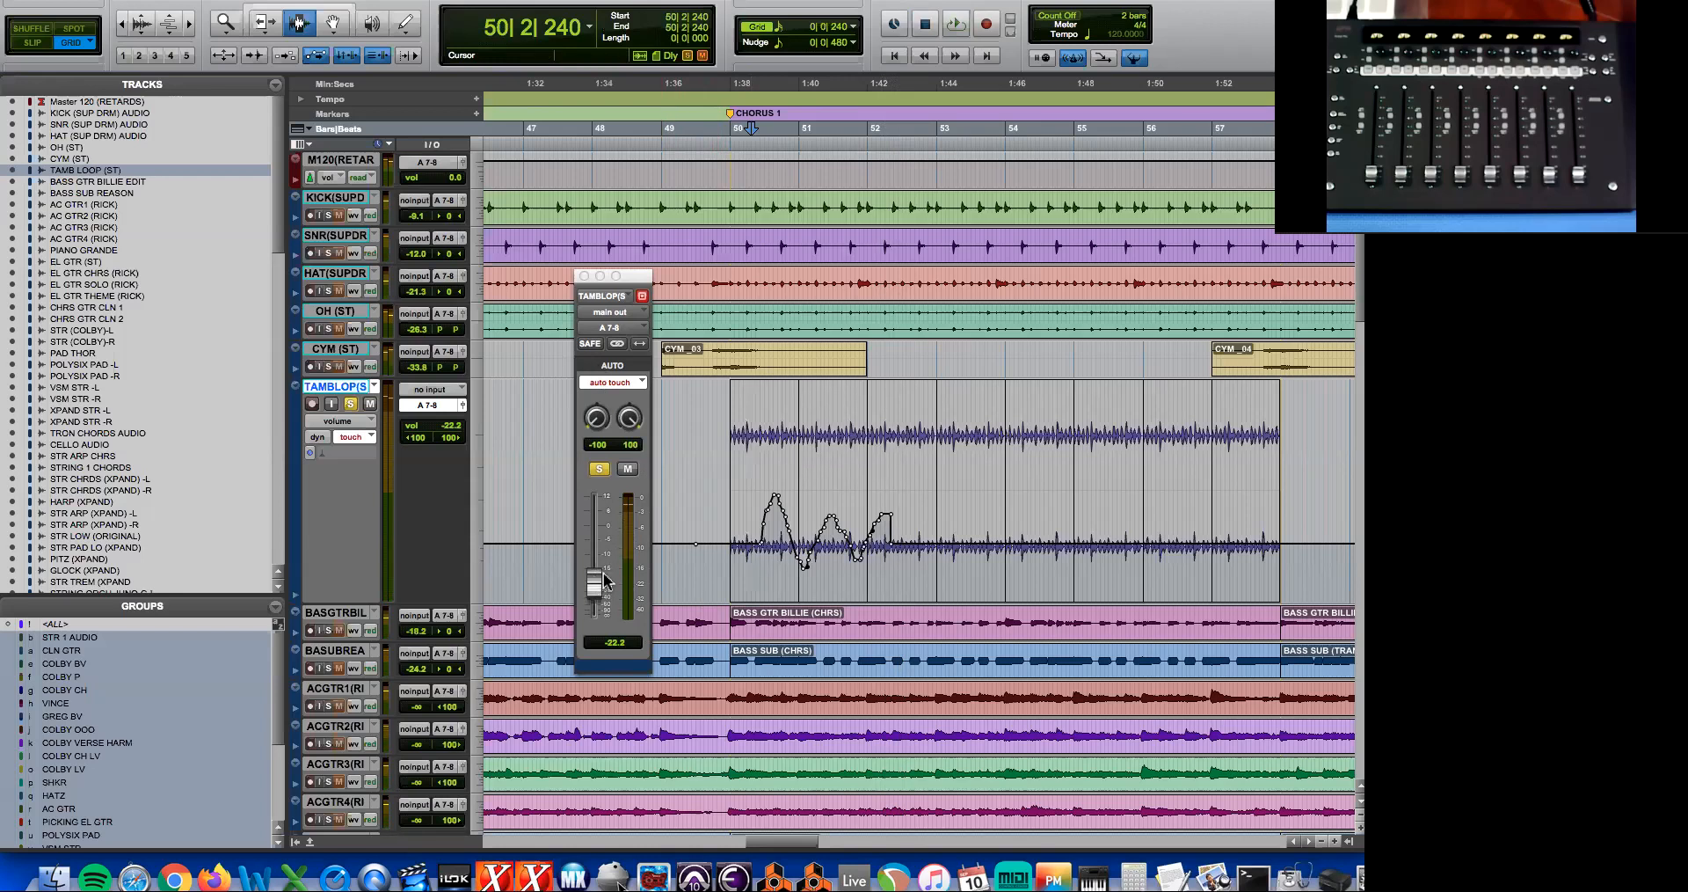
{"action": "key", "text": "space"}
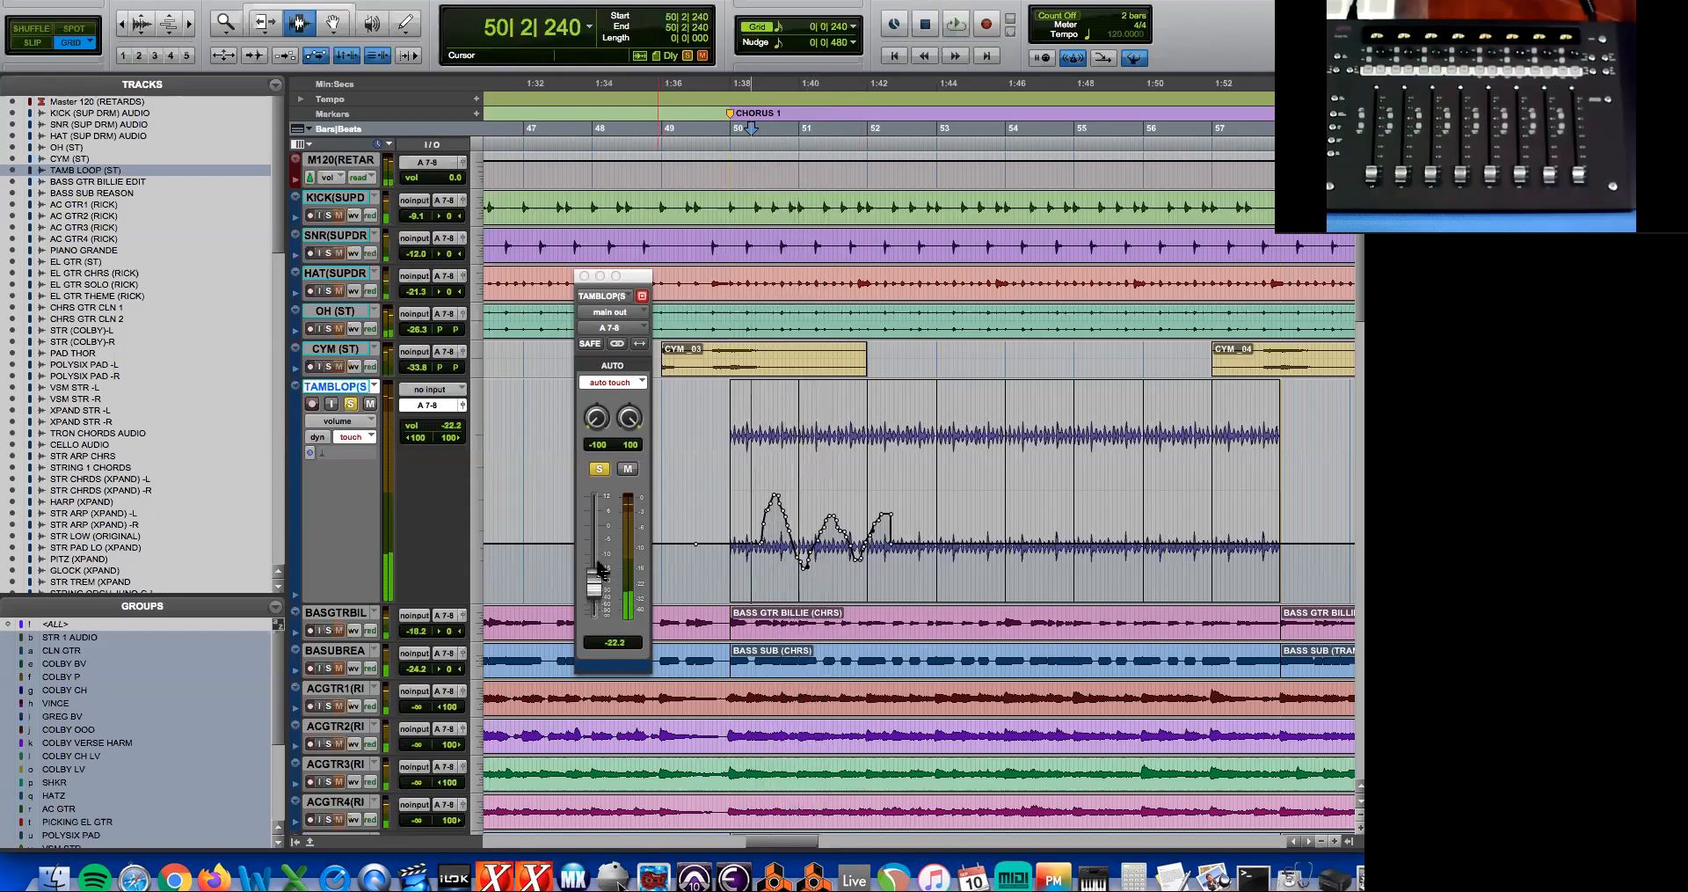
{"action": "mouse_move", "coordinate": [595, 565]}
{"action": "left_mouse_down"}
{"action": "mouse_move", "coordinate": [595, 551]}
{"action": "mouse_move", "coordinate": [595, 587]}
{"action": "mouse_move", "coordinate": [607, 554]}
{"action": "left_mouse_up"}
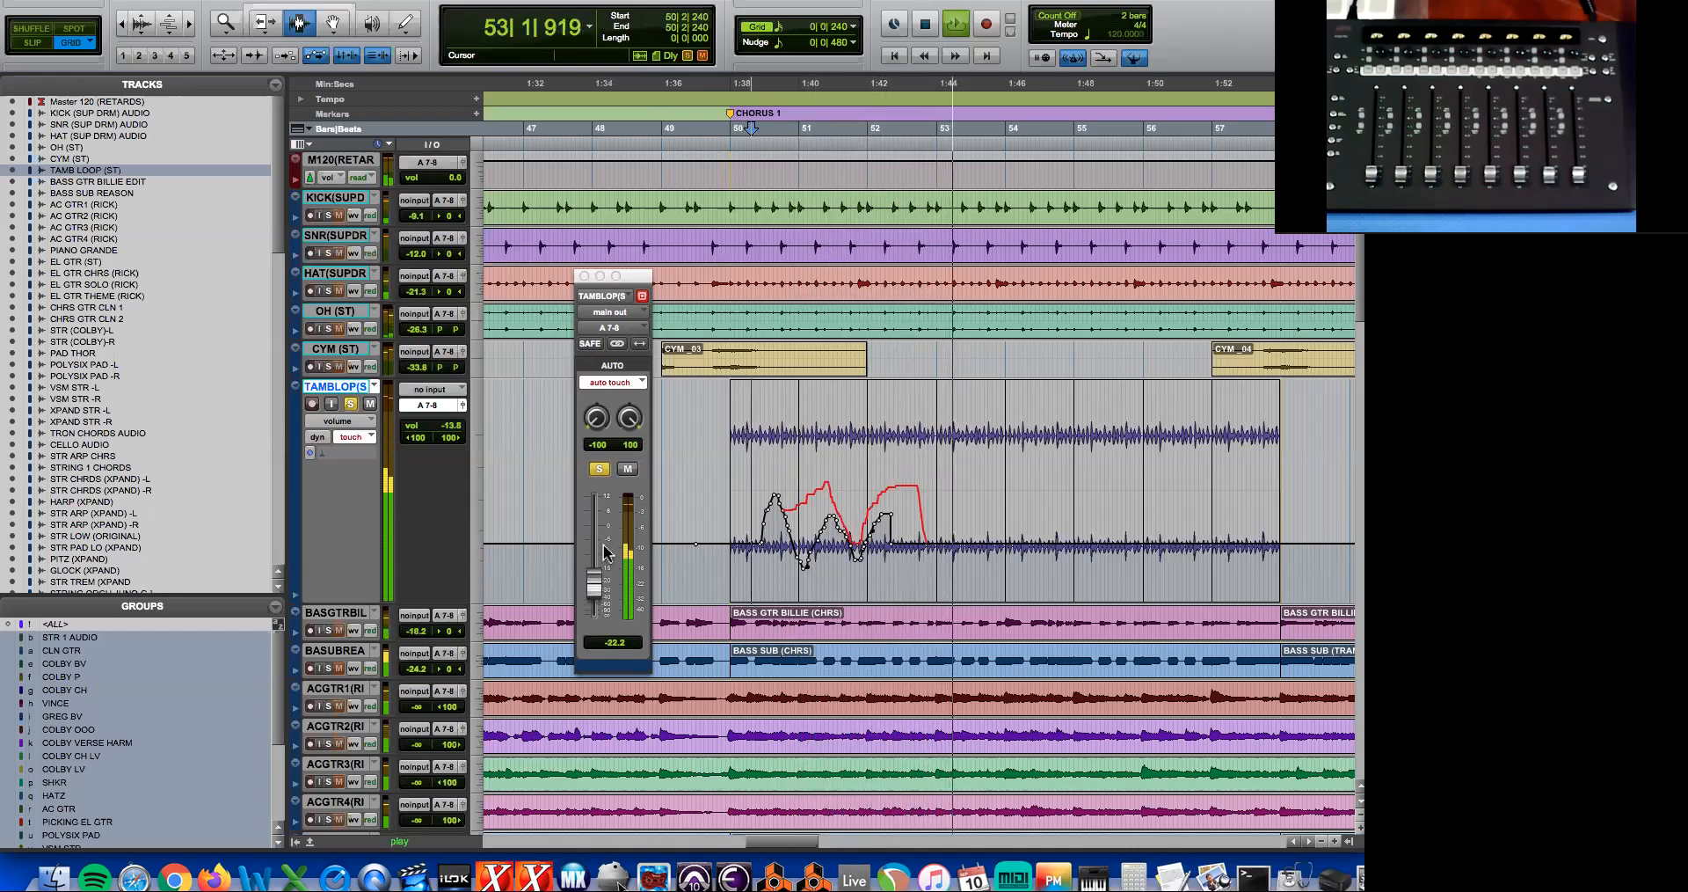
{"action": "key", "text": "space"}
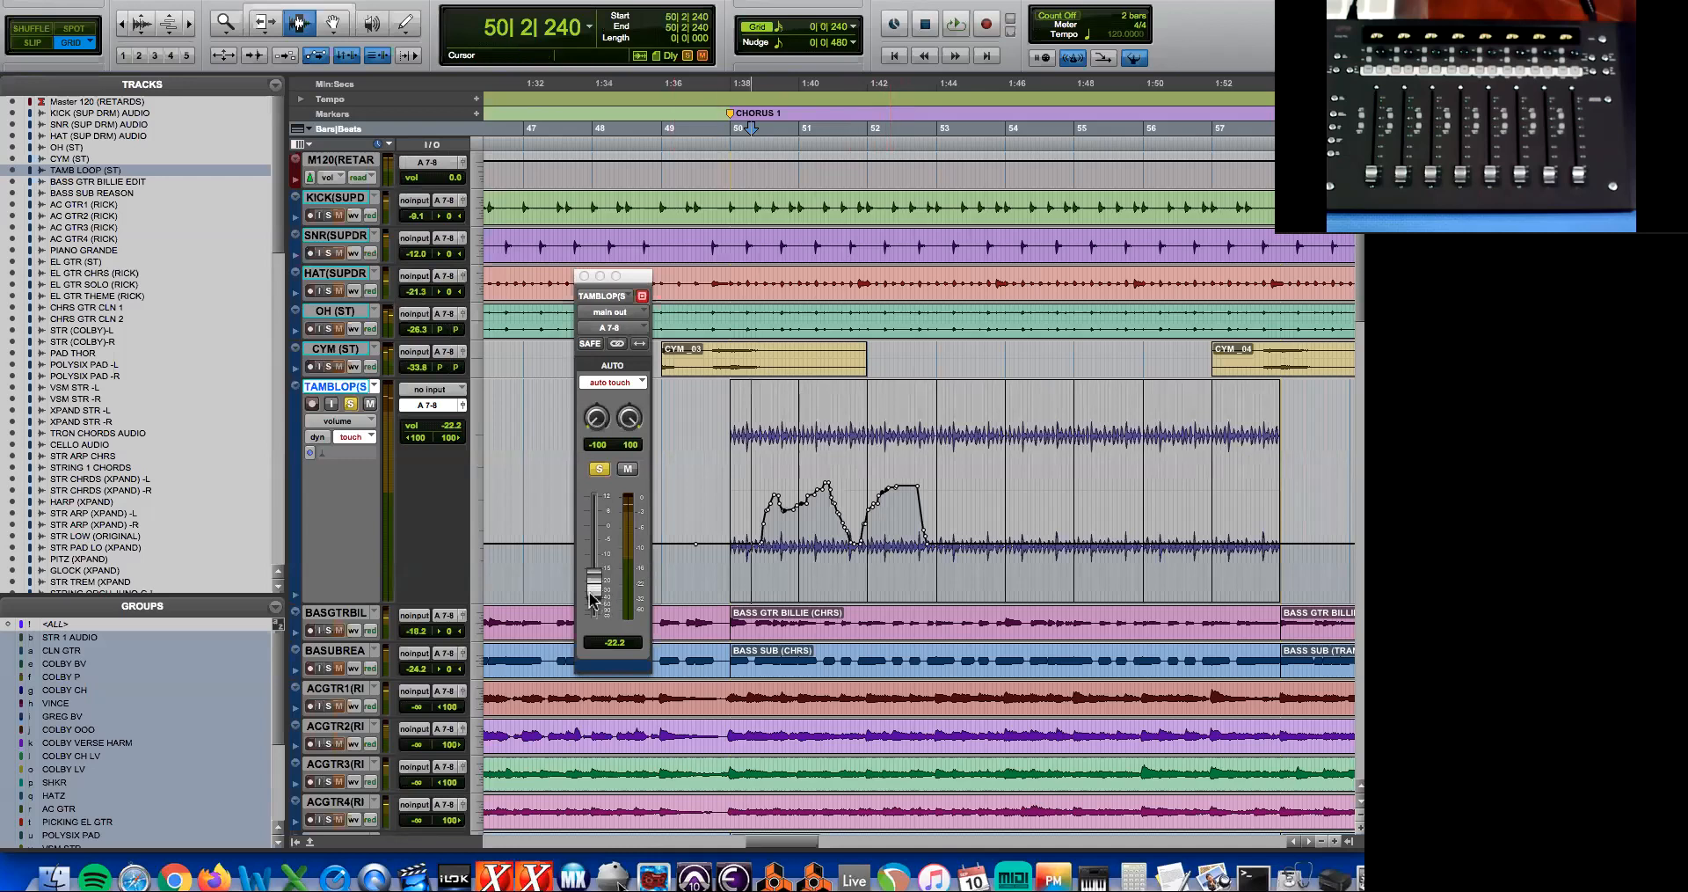
Set TAMB LOOP's automation mode to write and record a pass of volume fader moves during playback.
{"action": "left_click", "coordinate": [357, 437]}
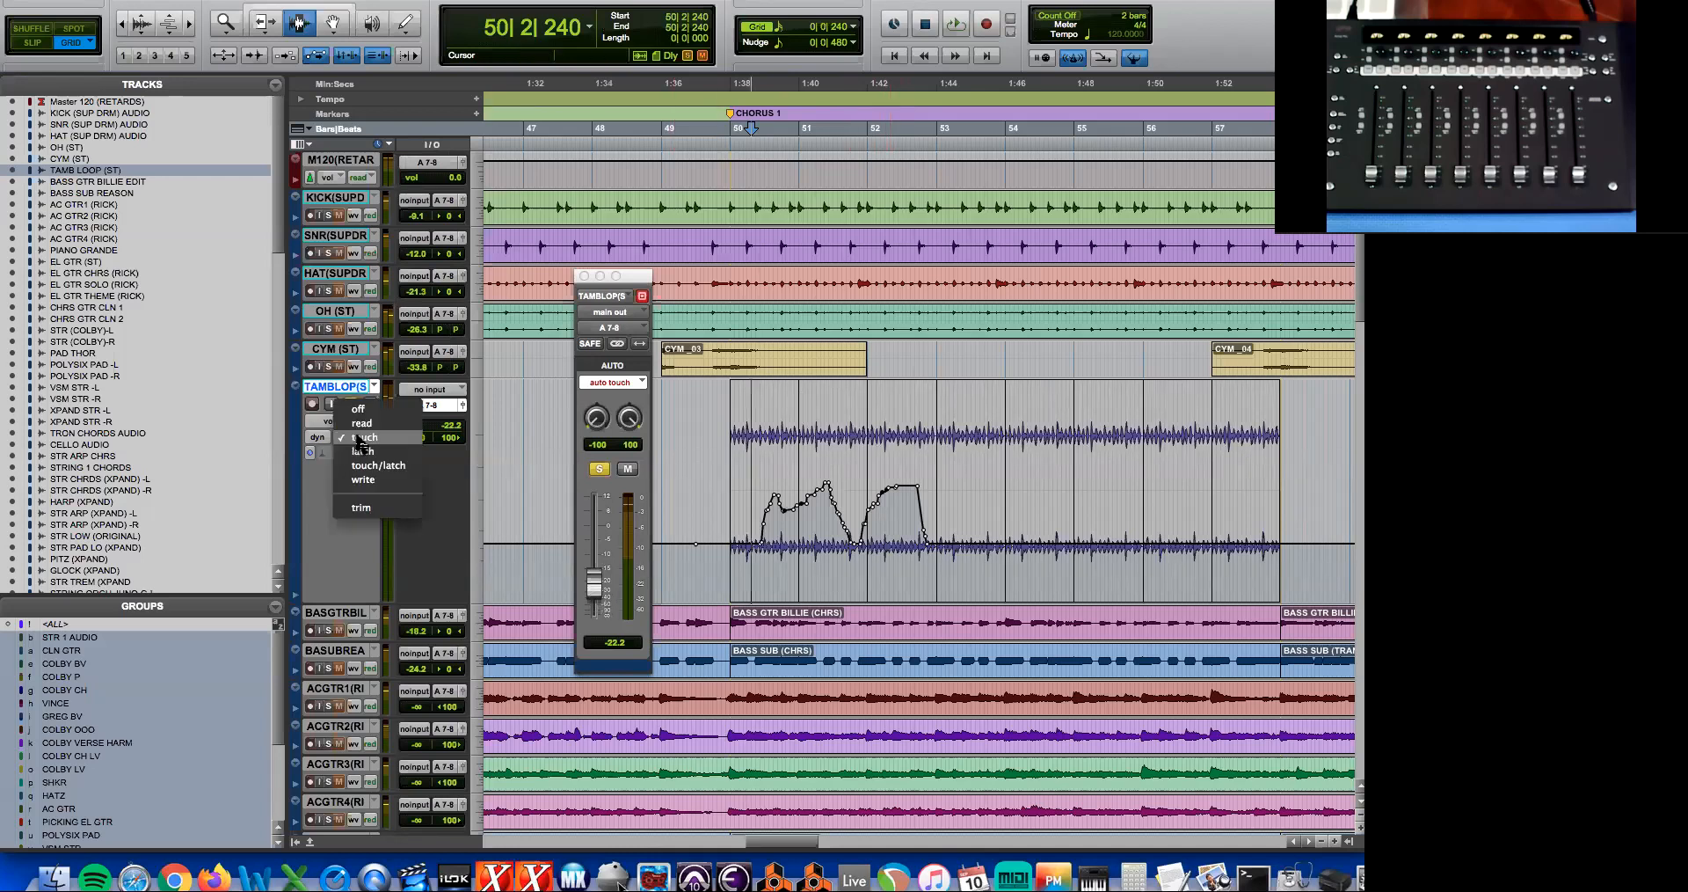
{"action": "left_click", "coordinate": [389, 482]}
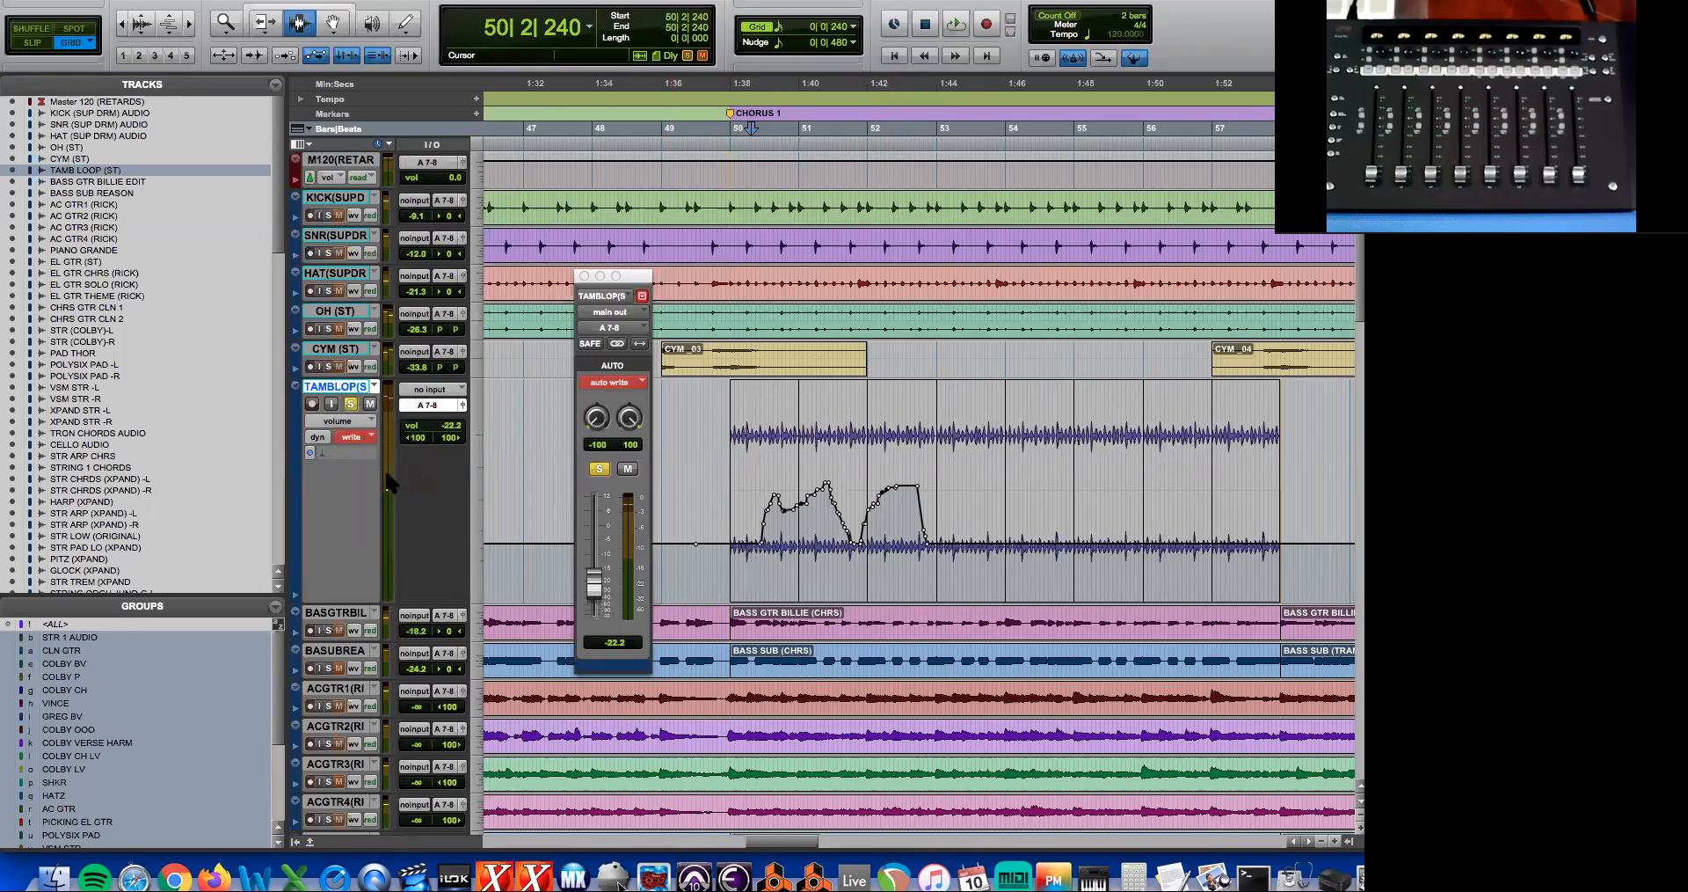
{"action": "key", "text": "space"}
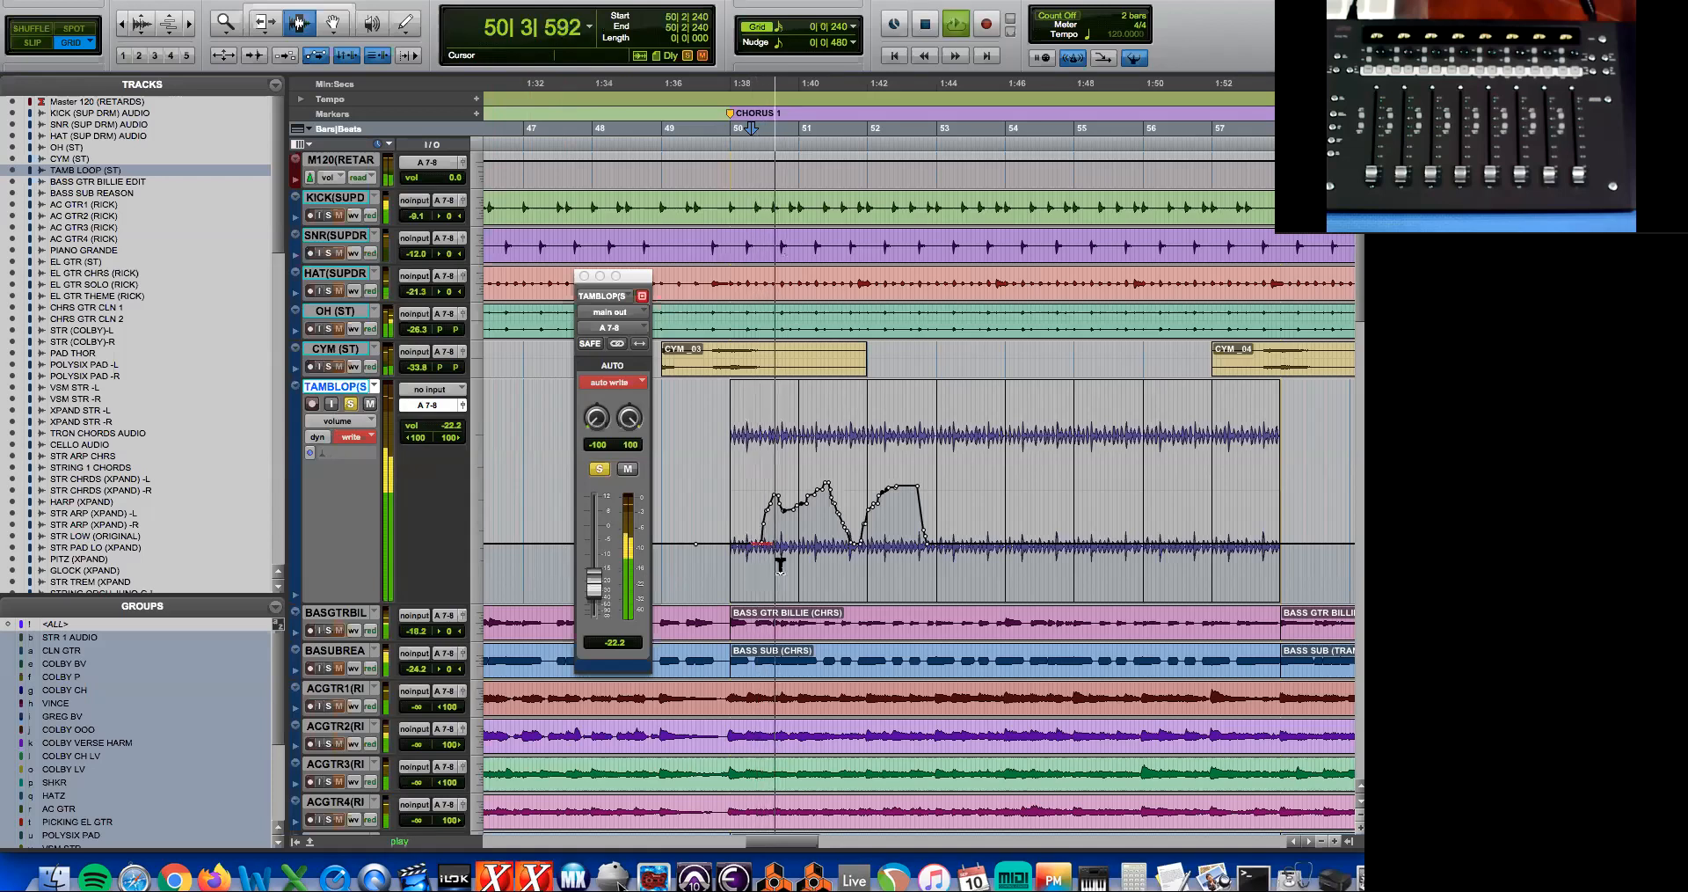
{"action": "mouse_move", "coordinate": [597, 587]}
{"action": "left_mouse_down"}
{"action": "mouse_move", "coordinate": [596, 563]}
{"action": "mouse_move", "coordinate": [598, 620]}
{"action": "mouse_move", "coordinate": [605, 558]}
{"action": "mouse_move", "coordinate": [613, 576]}
{"action": "left_mouse_up"}
{"action": "key", "text": "space"}
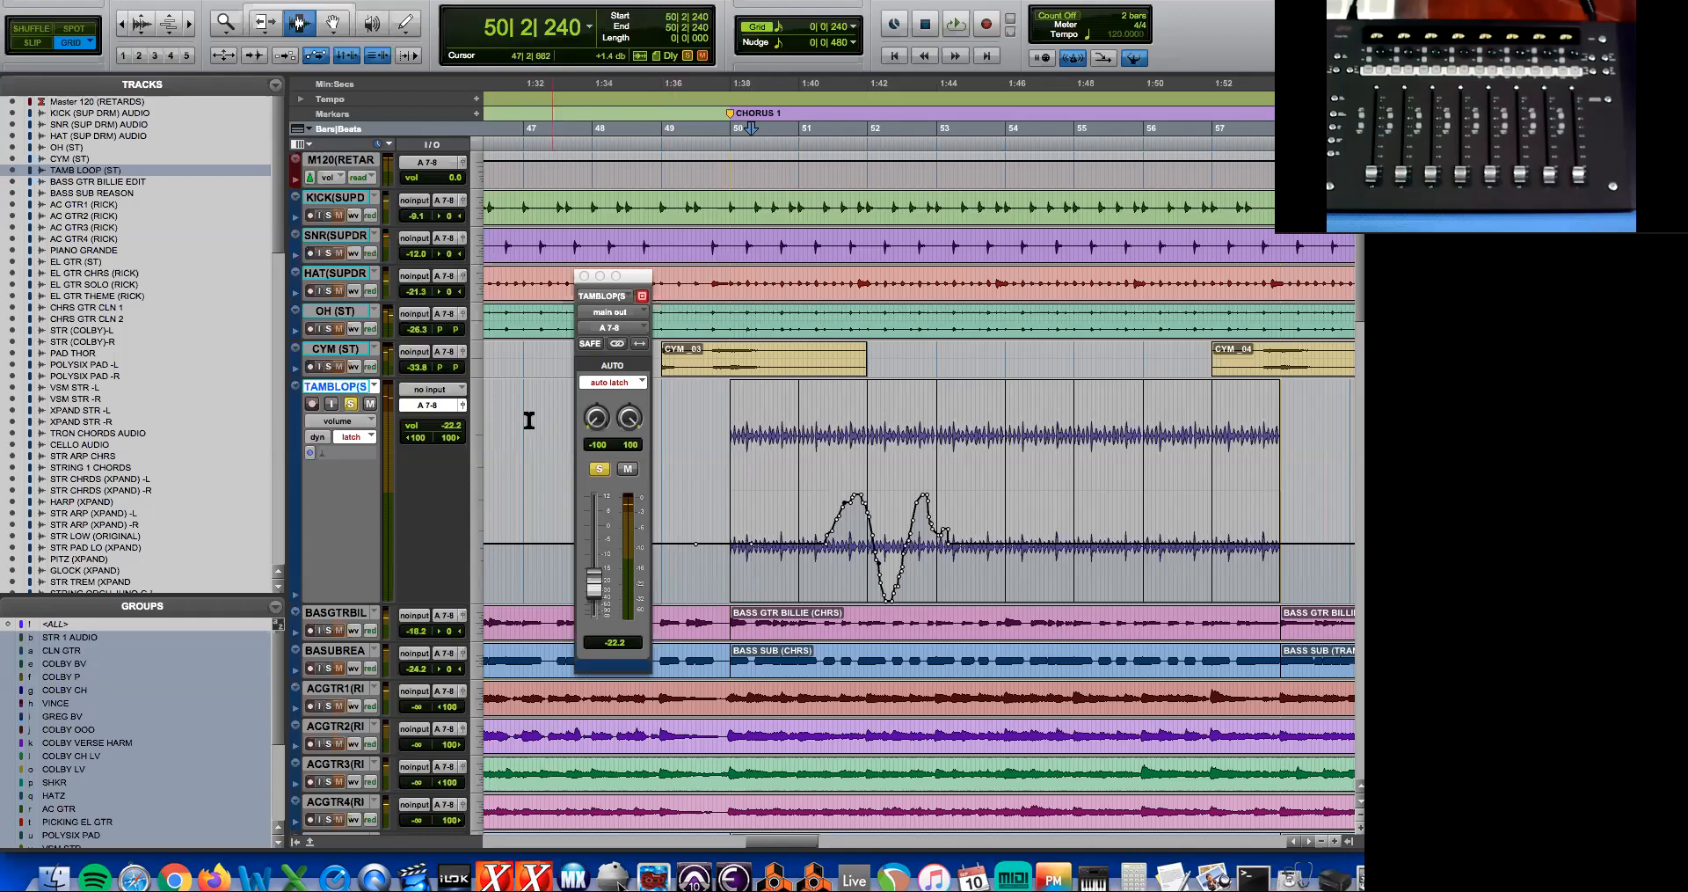
Set TAMB LOOP's automation mode to touch and record two volume rises between bars 53 and 55.
{"action": "left_click", "coordinate": [369, 438]}
{"action": "left_click", "coordinate": [352, 426]}
{"action": "key", "text": "space"}
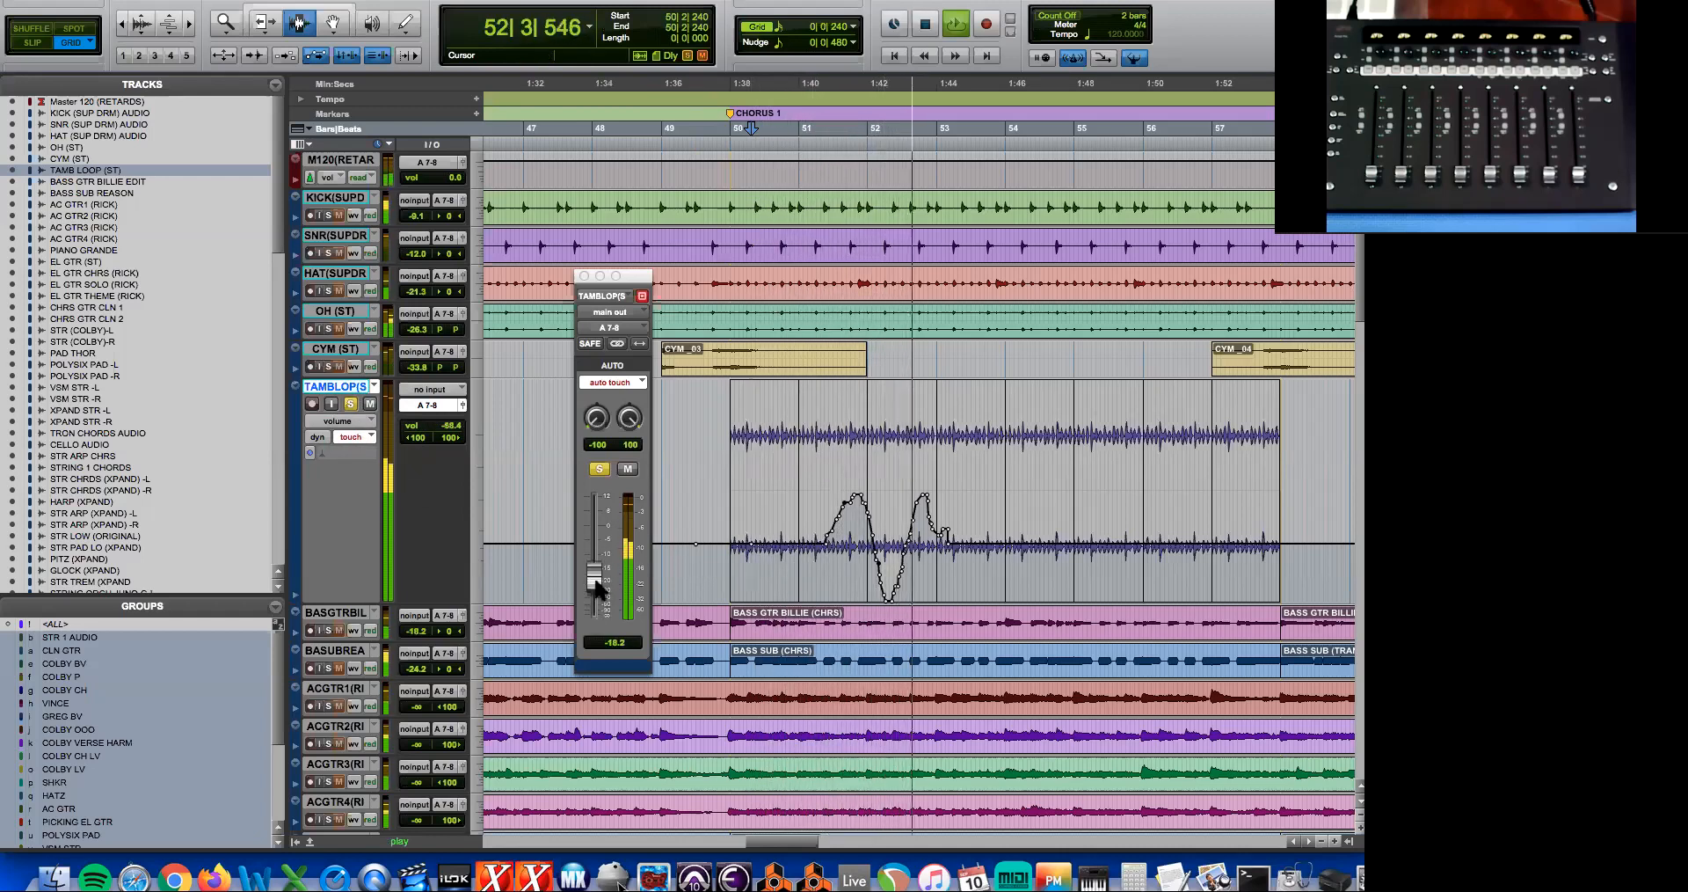
{"action": "left_click_drag", "start_coordinate": [595, 576], "coordinate": [610, 542]}
{"action": "key", "text": "space"}
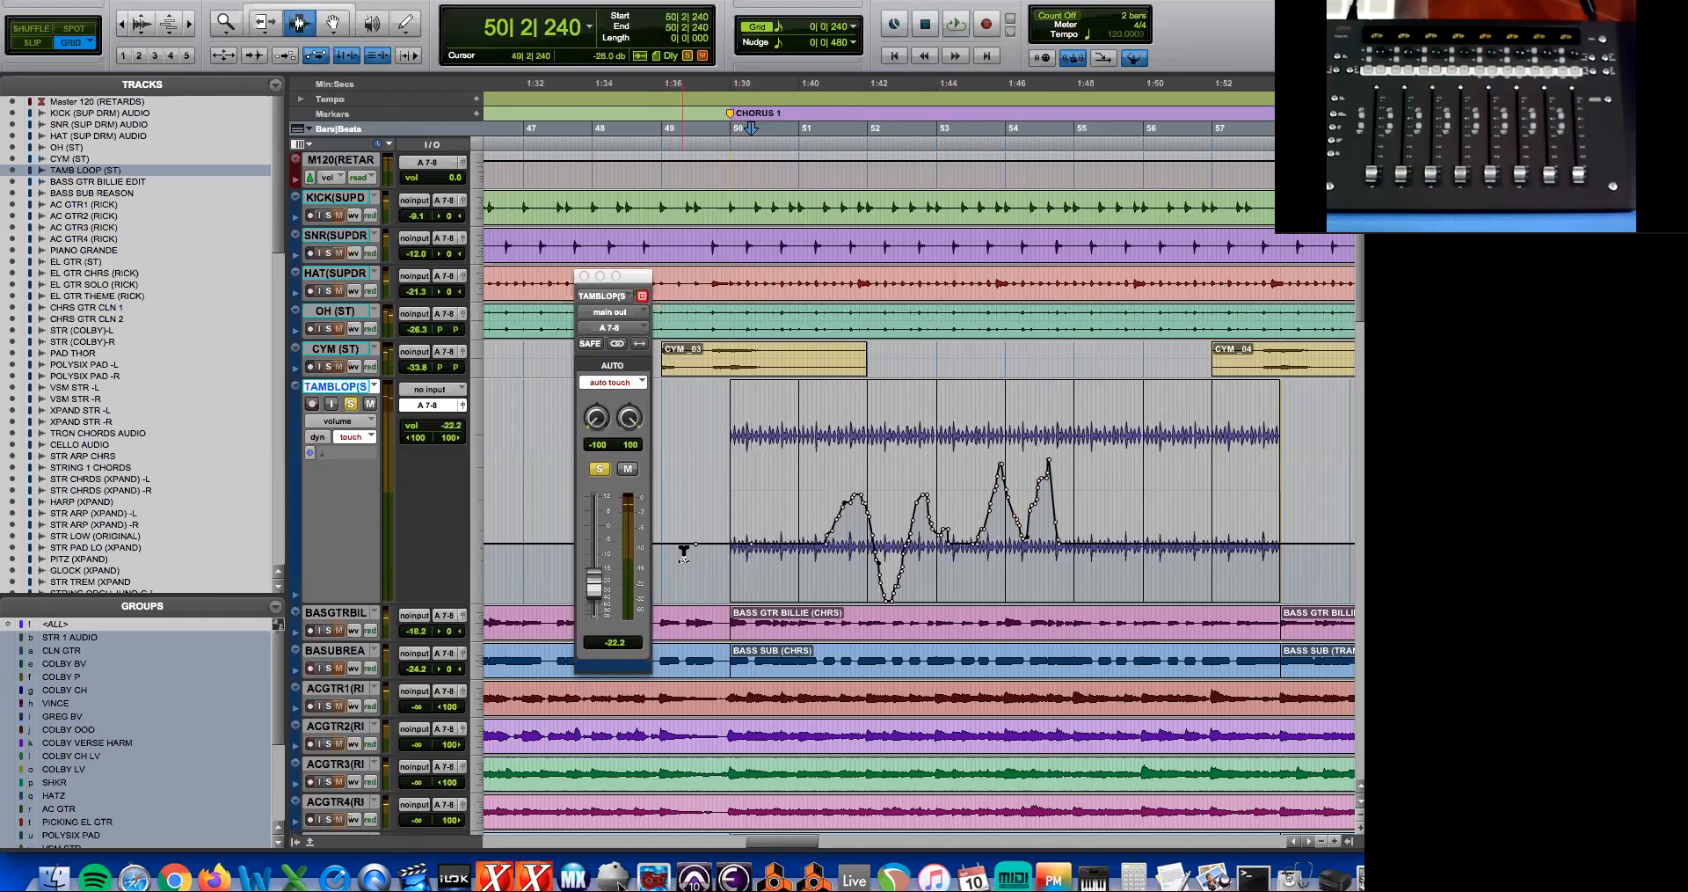
Turn on trim for TAMB LOOP's touch automation and record downward trim moves on its fader during playback.
{"action": "left_click", "coordinate": [363, 439]}
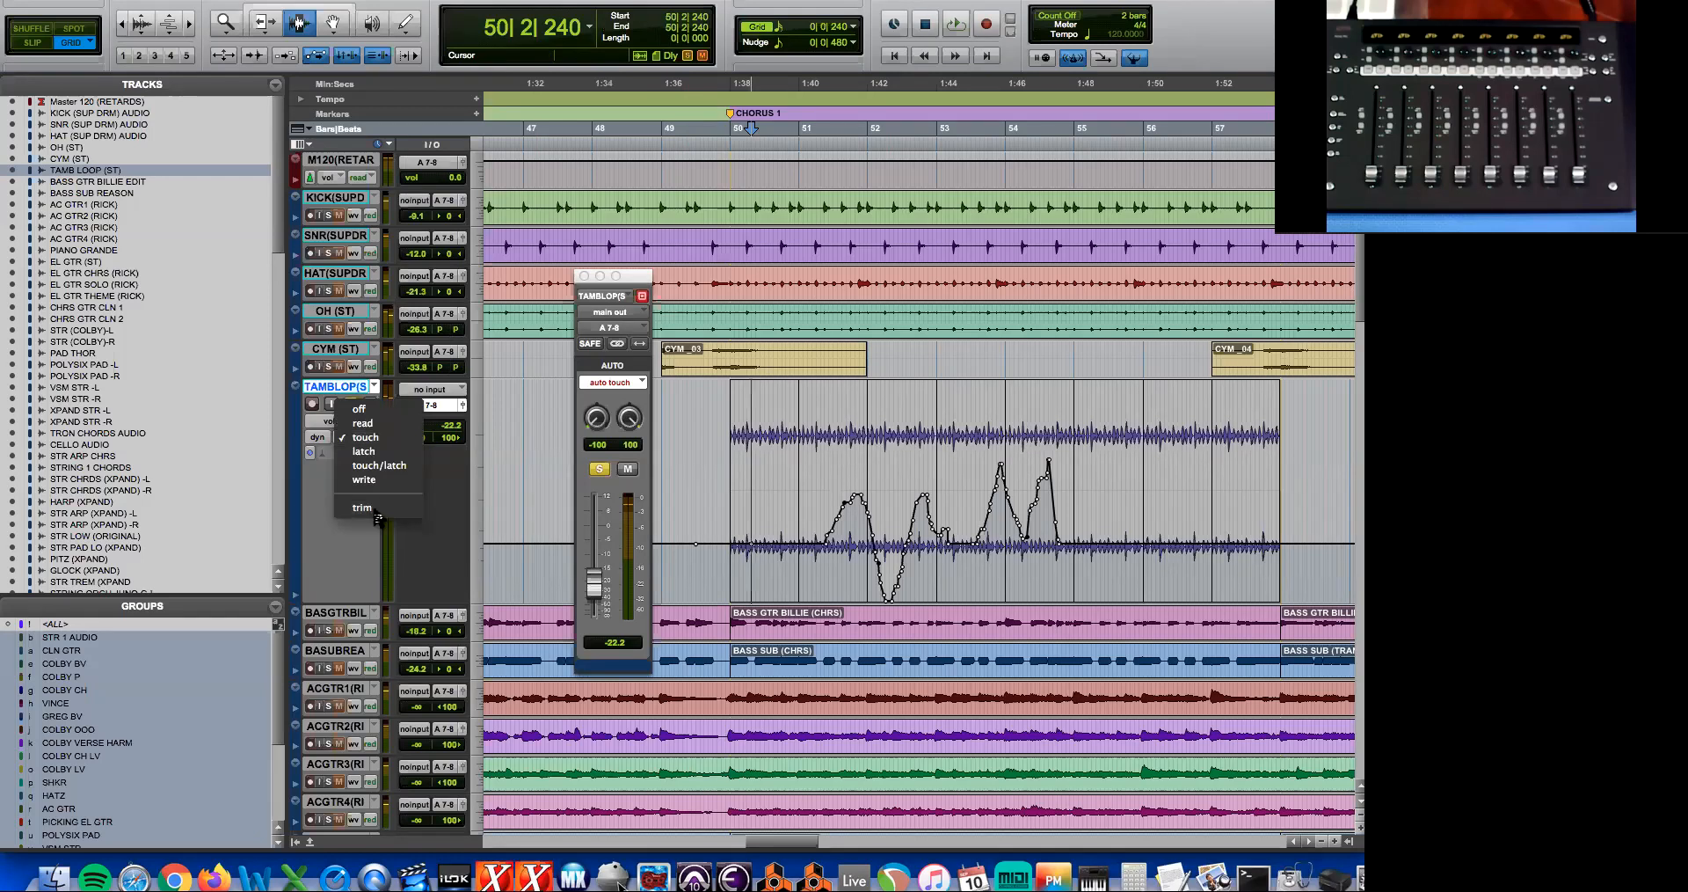
{"action": "left_click", "coordinate": [378, 510]}
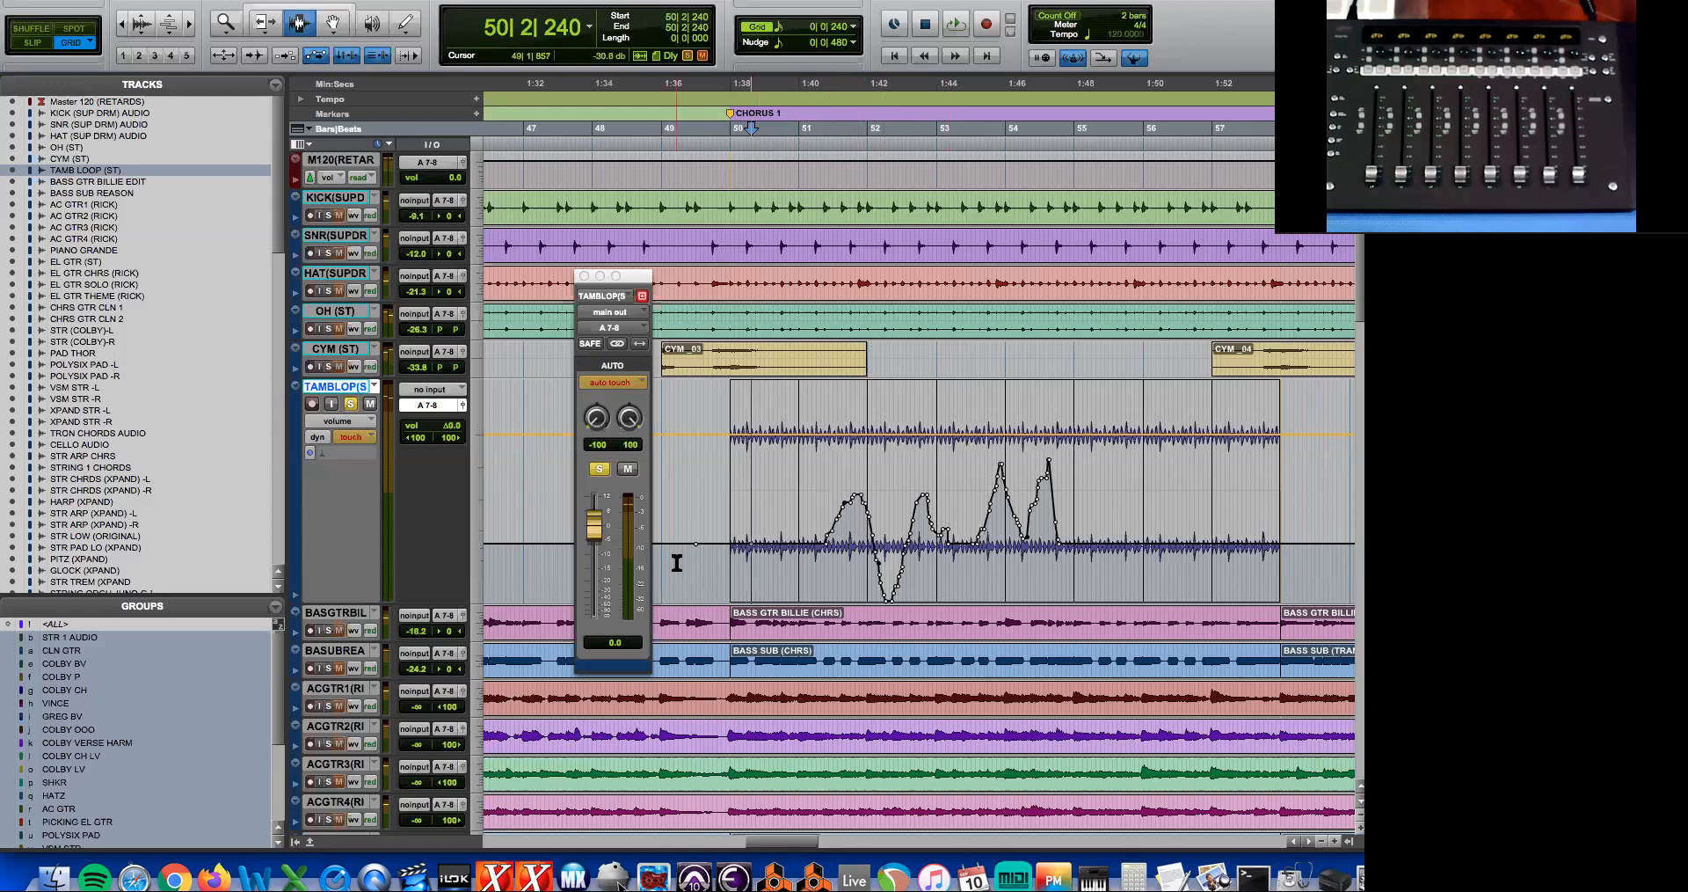
{"action": "key", "text": "space"}
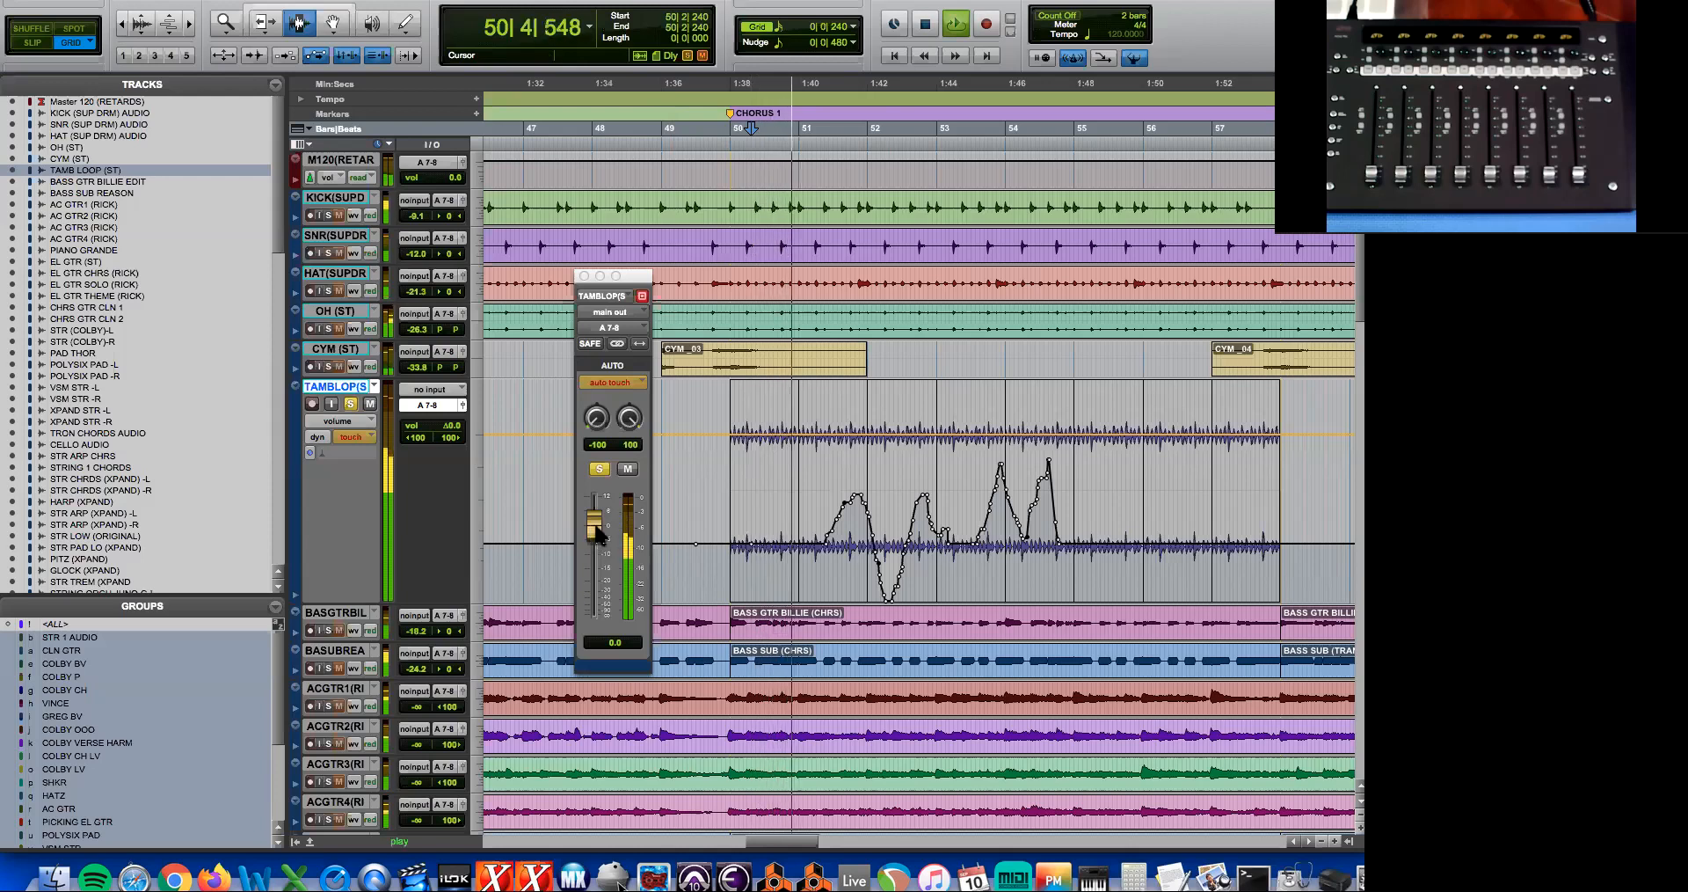
{"action": "key", "text": "space"}
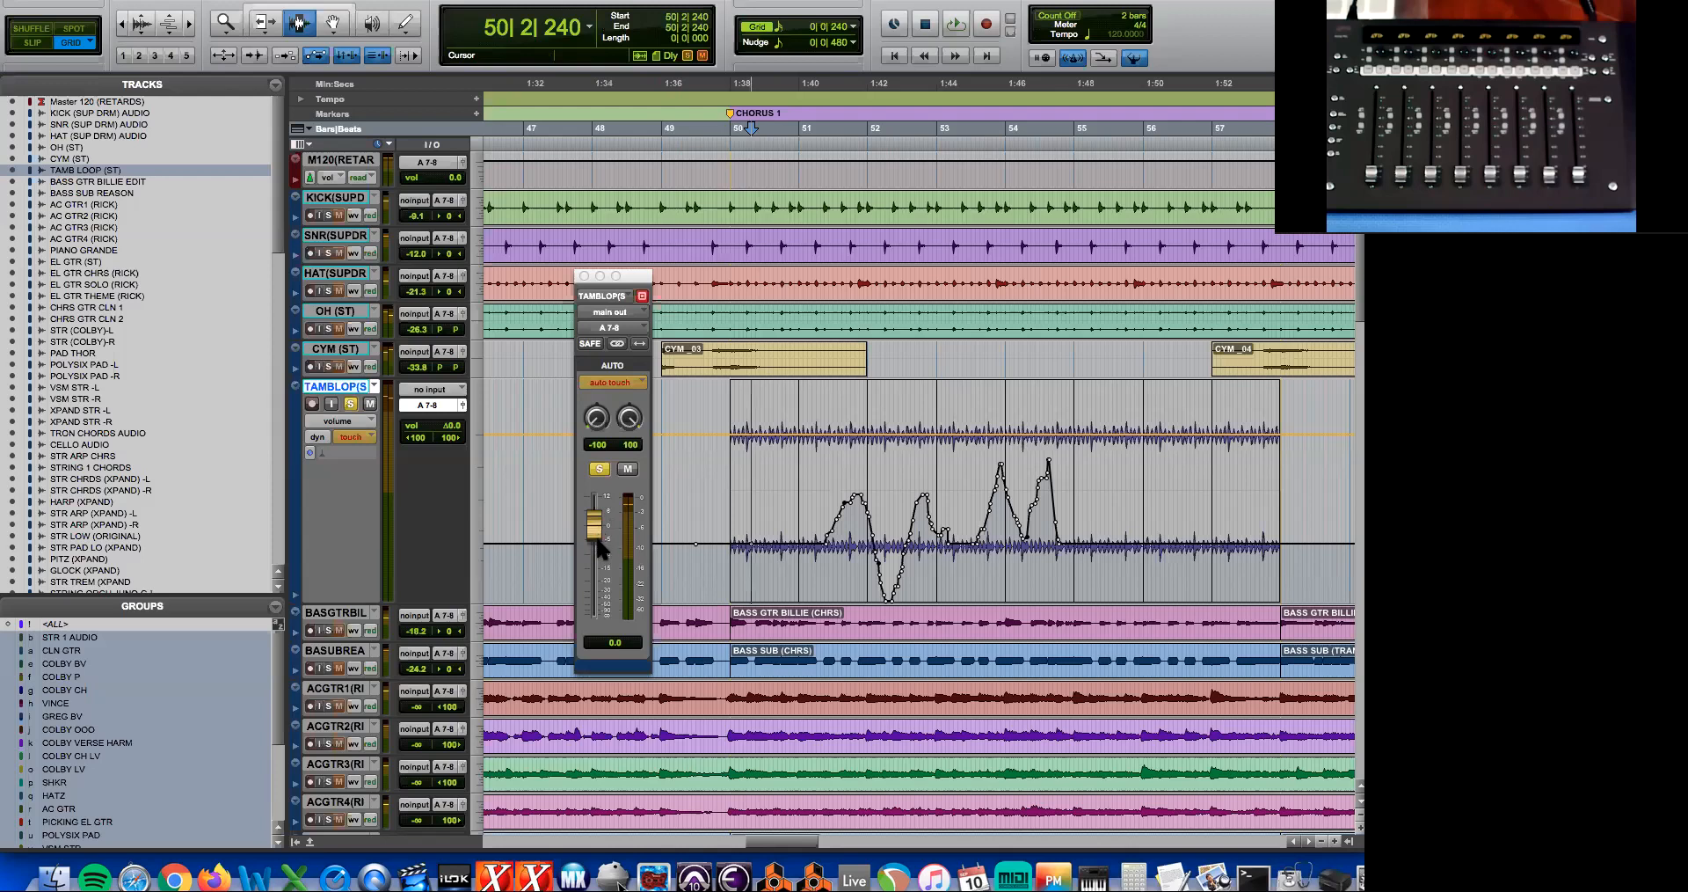
{"action": "key", "text": "space"}
{"action": "left_click_drag", "start_coordinate": [595, 527], "coordinate": [597, 567]}
{"action": "key", "text": "space"}
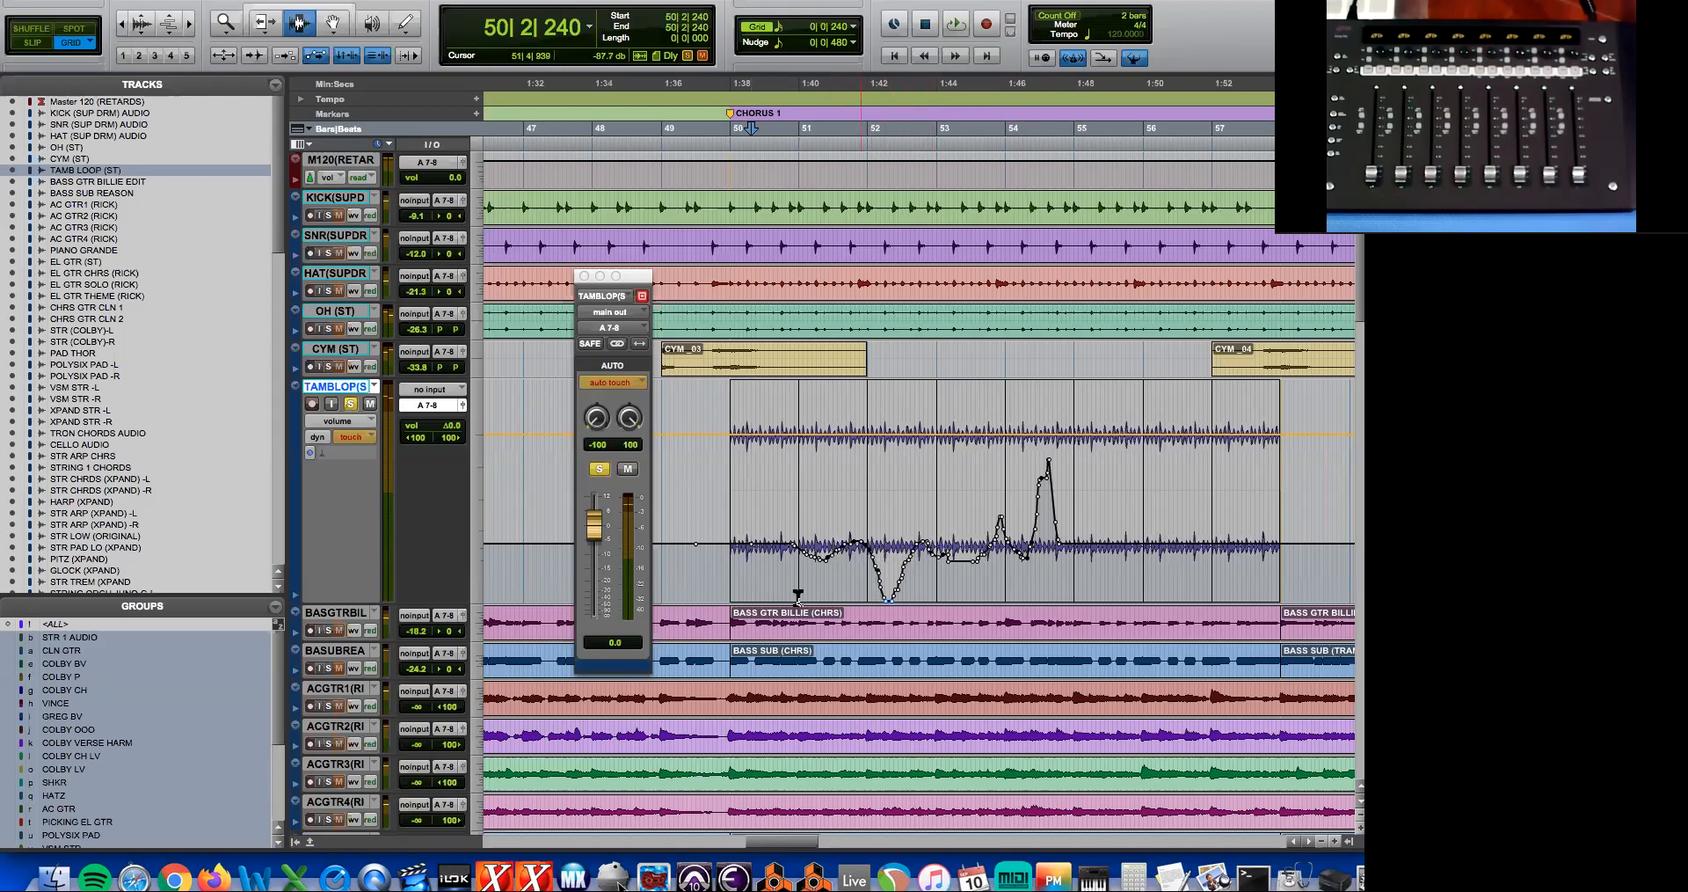
Record another touch trim pass that raises TAMB LOOP's volume between bars 51 and 53.
{"action": "key", "text": "space"}
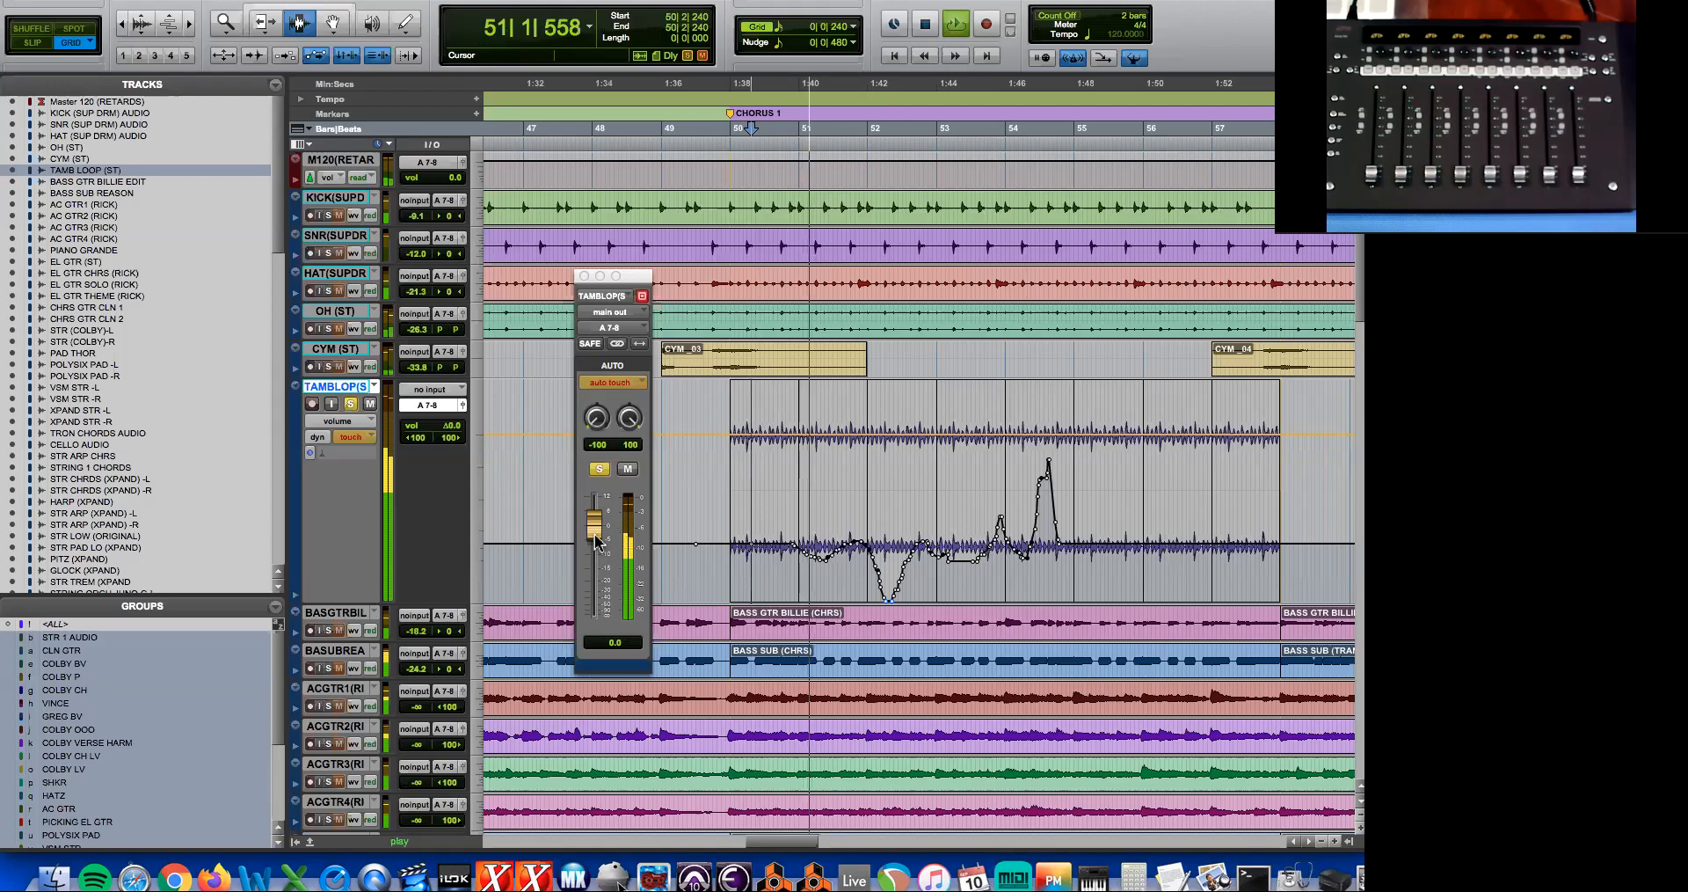
{"action": "left_click_drag", "start_coordinate": [595, 540], "coordinate": [595, 510]}
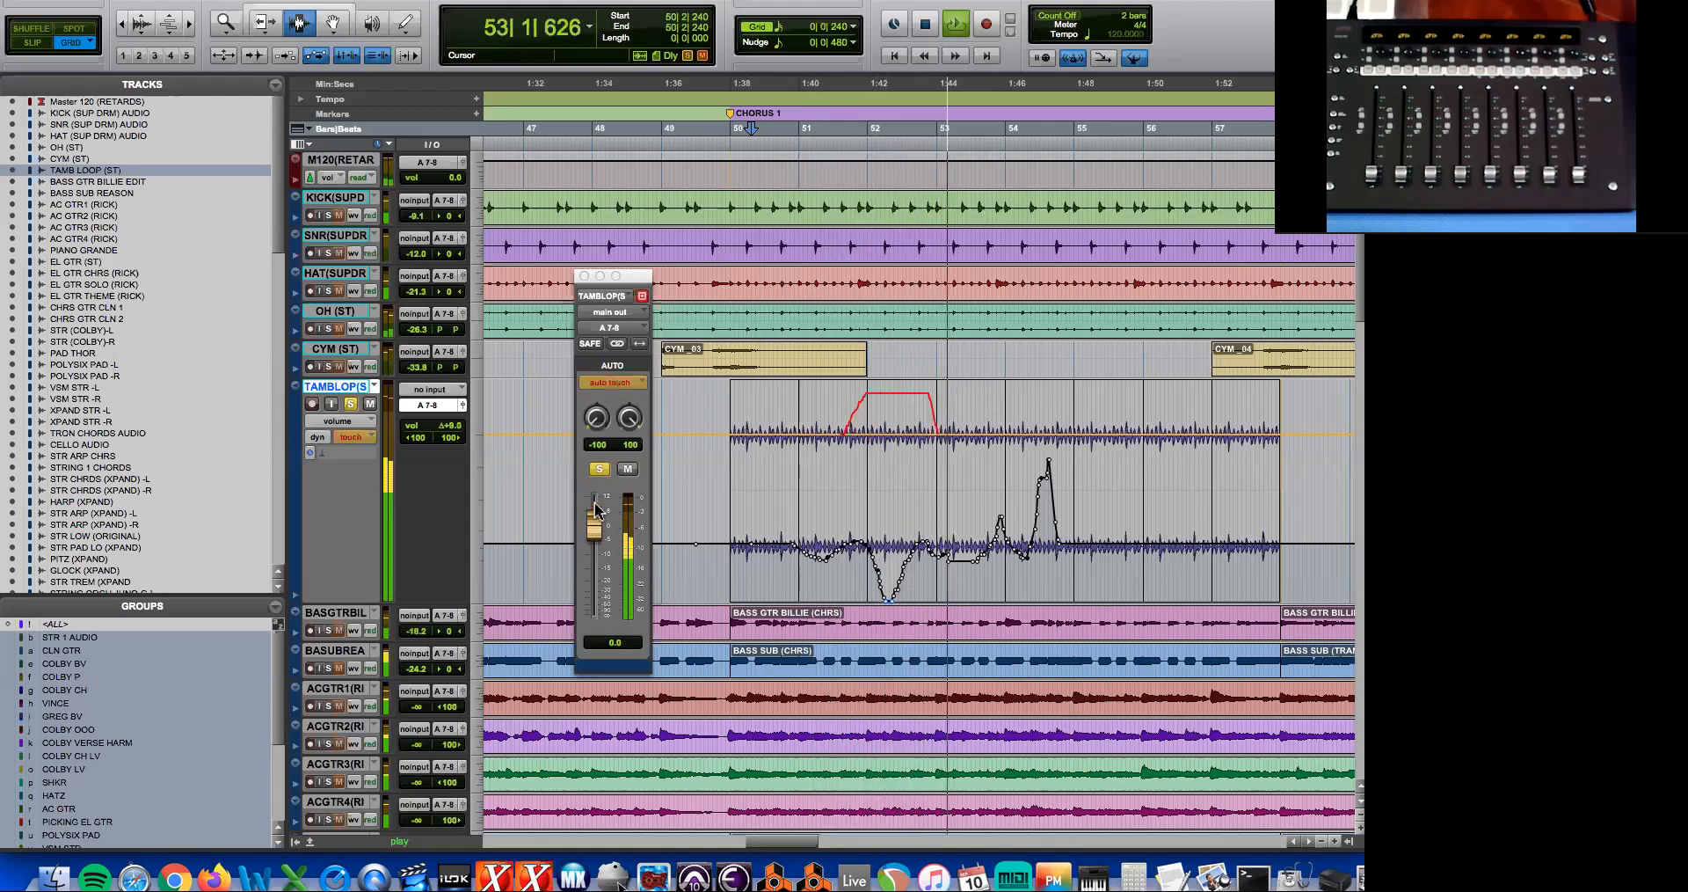
{"action": "key", "text": "space"}
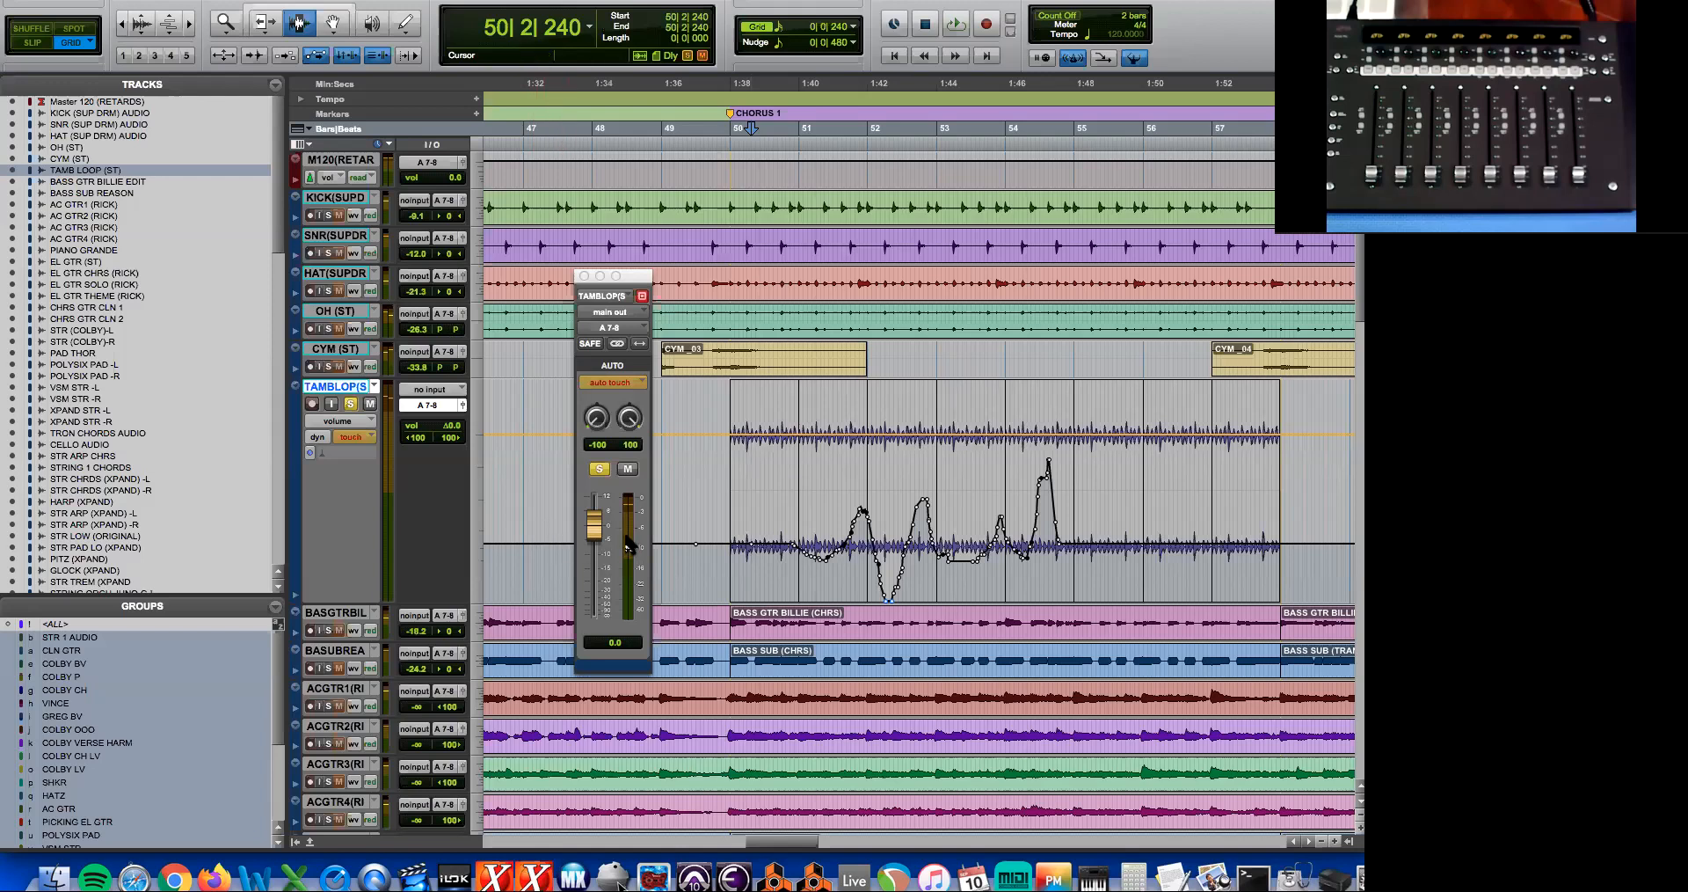
Redraw TAMB LOOP's volume curve across bars 51 to 55 with the Pencil tool.
{"action": "left_click", "coordinate": [410, 27]}
{"action": "left_click", "coordinate": [413, 31]}
{"action": "left_click", "coordinate": [422, 26]}
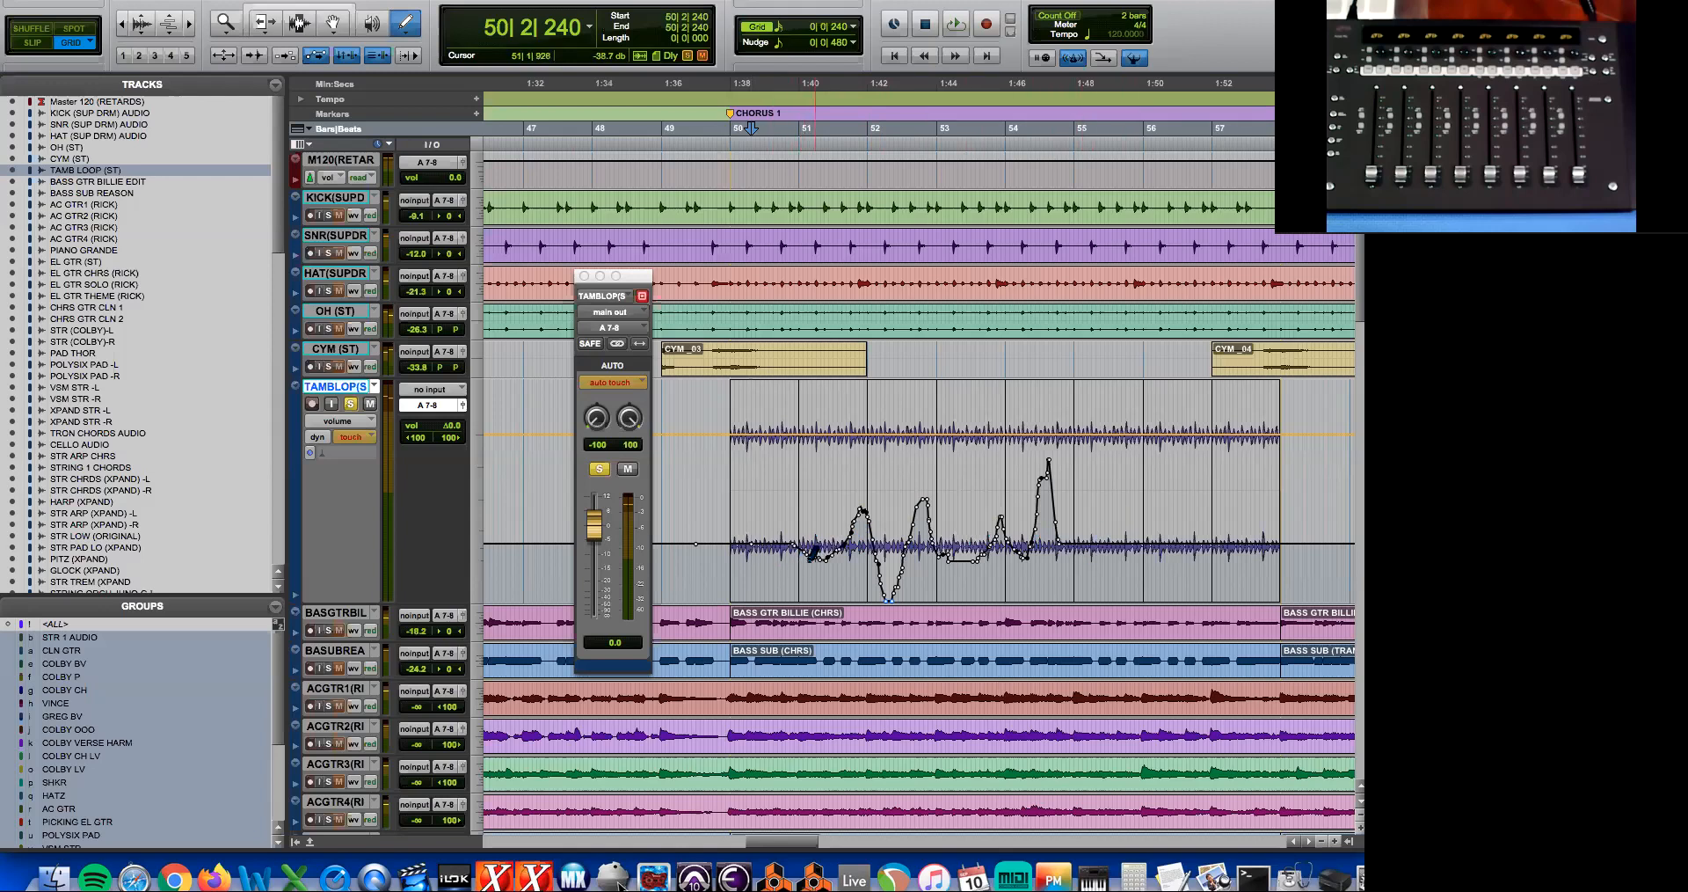
{"action": "mouse_move", "coordinate": [848, 536]}
{"action": "left_mouse_down"}
{"action": "mouse_move", "coordinate": [872, 515]}
{"action": "mouse_move", "coordinate": [902, 567]}
{"action": "mouse_move", "coordinate": [937, 528]}
{"action": "mouse_move", "coordinate": [967, 563]}
{"action": "mouse_move", "coordinate": [1058, 519]}
{"action": "mouse_move", "coordinate": [1090, 568]}
{"action": "mouse_move", "coordinate": [1105, 554]}
{"action": "left_mouse_up"}
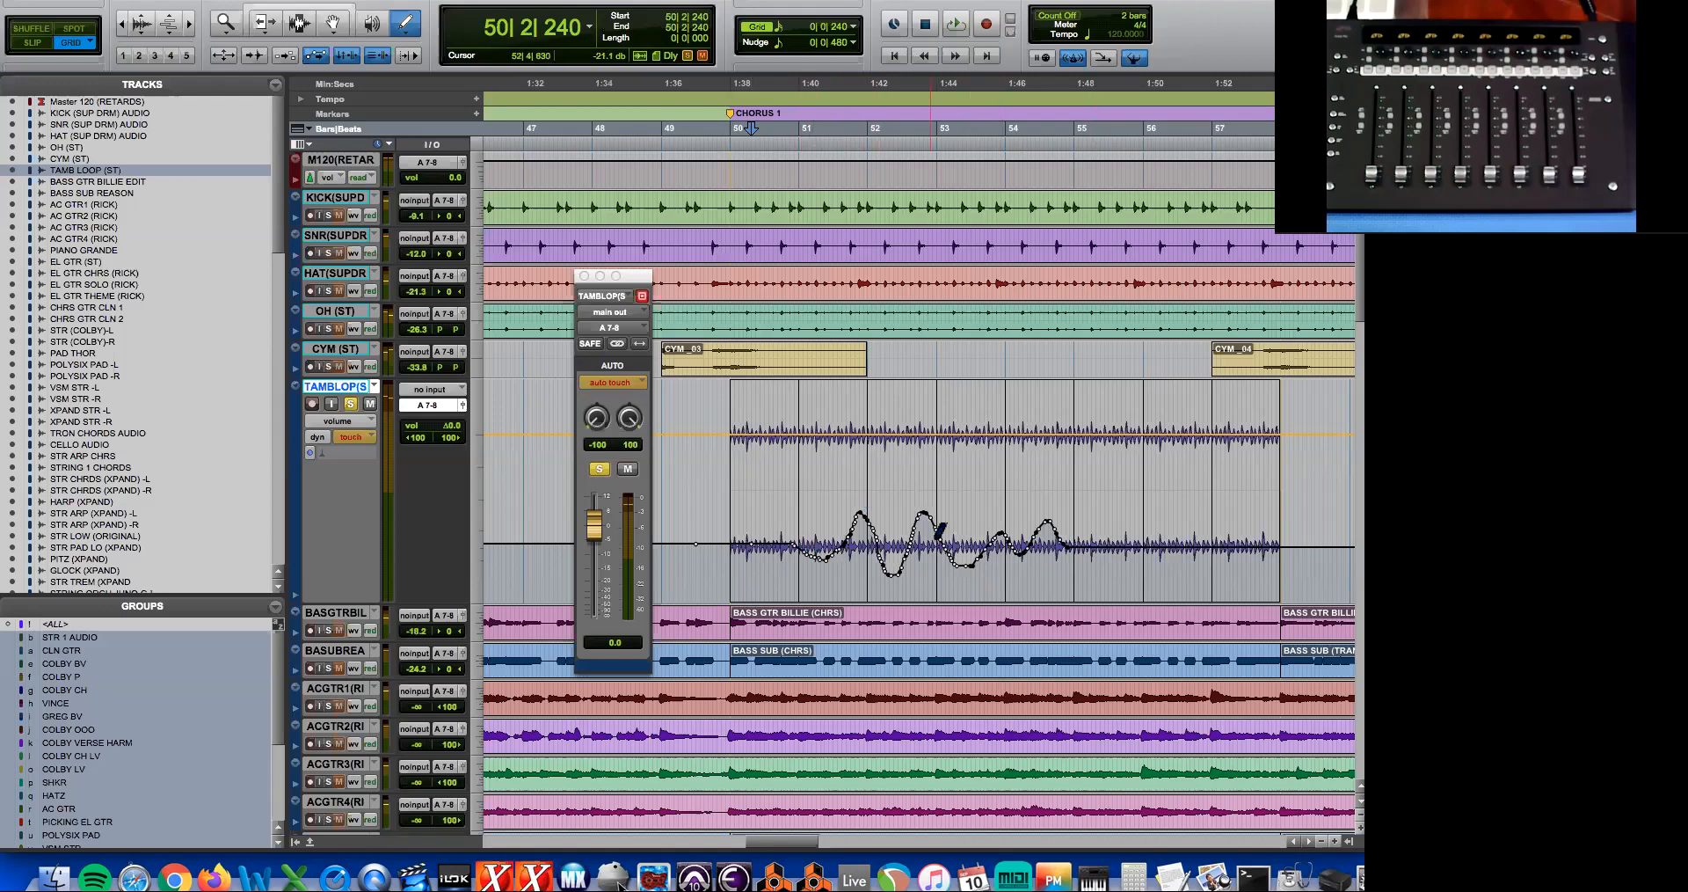
Draw a straight volume ramp from minimum to maximum across TAMB LOOP's Chorus 1 clips with the Line pencil.
{"action": "left_click", "coordinate": [406, 27]}
{"action": "left_click", "coordinate": [414, 56]}
{"action": "mouse_move", "coordinate": [735, 597]}
{"action": "left_mouse_down"}
{"action": "mouse_move", "coordinate": [1205, 425]}
{"action": "mouse_move", "coordinate": [1280, 365]}
{"action": "mouse_move", "coordinate": [1276, 386]}
{"action": "left_mouse_up"}
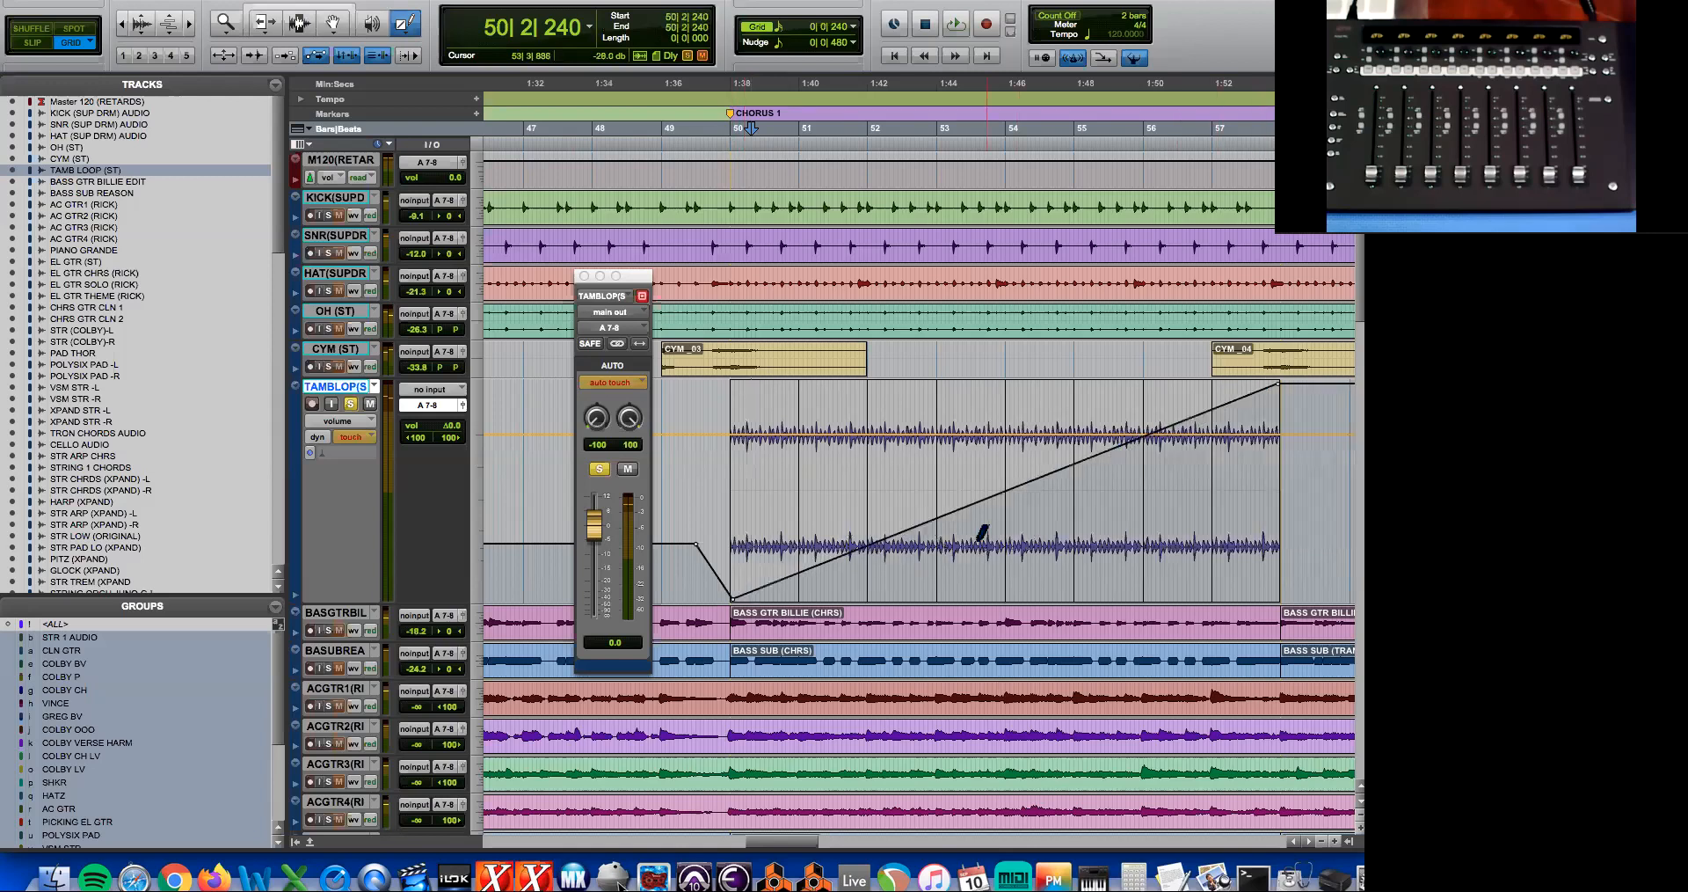
Select TAMB LOOP's Chorus 1 clips from 50|1|000 to 57|4|720 and play the volume ramp.
{"action": "left_click", "coordinate": [301, 26]}
{"action": "left_click_drag", "start_coordinate": [728, 519], "coordinate": [1275, 501]}
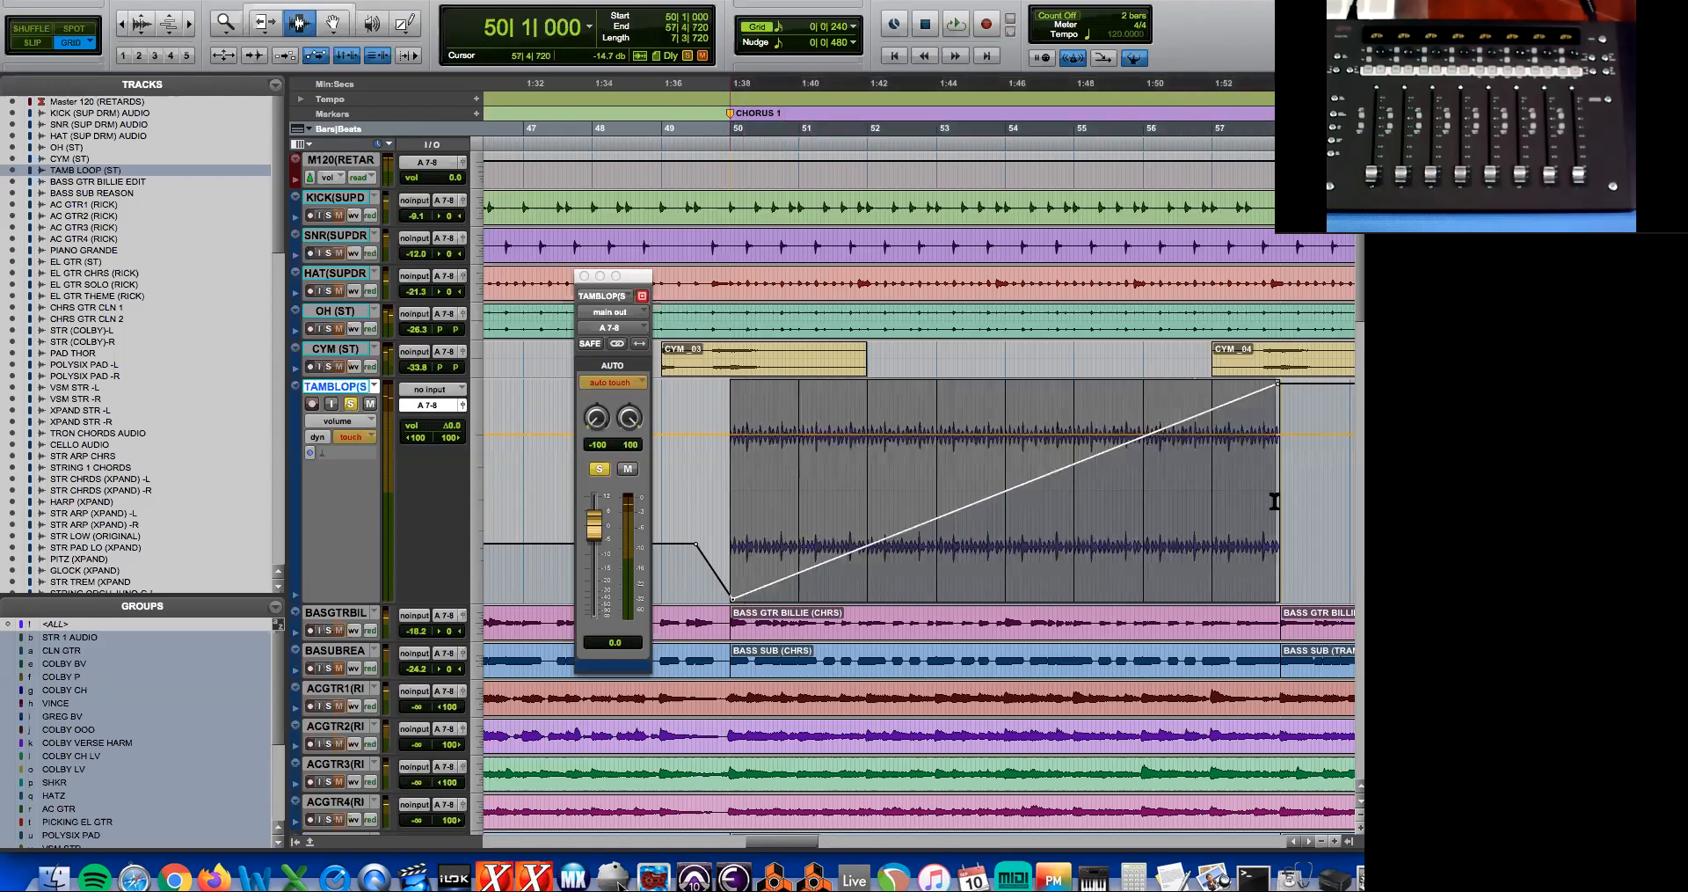
{"action": "key", "text": "space"}
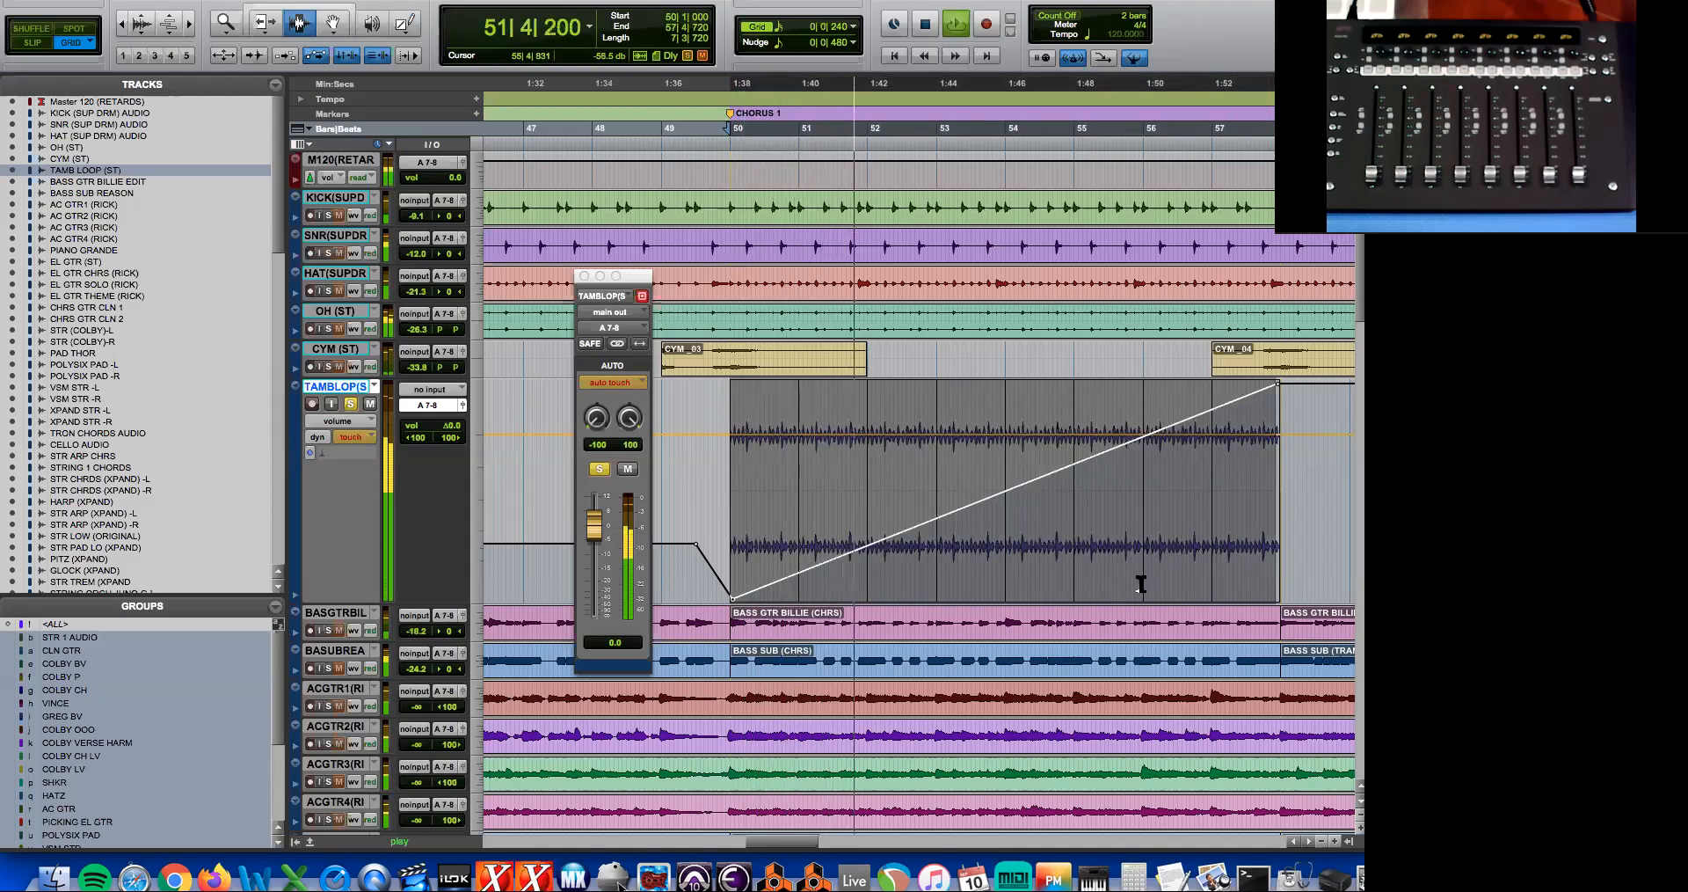
{"action": "key", "text": "space"}
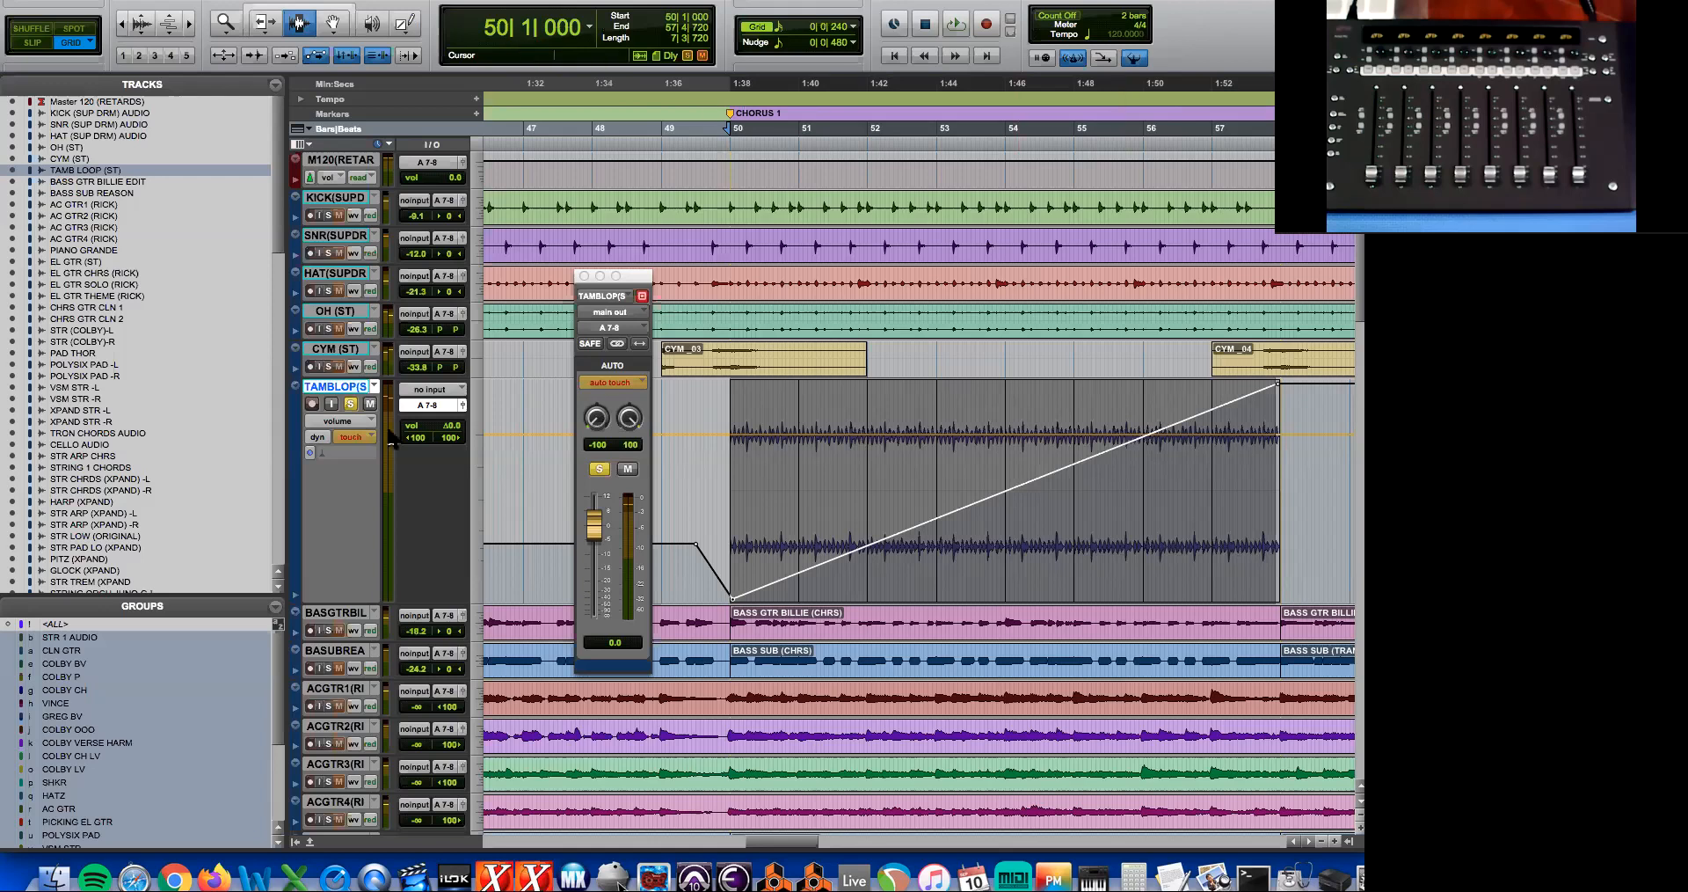
Set TAMB LOOP's automation mode to read and turn trim off.
{"action": "left_click", "coordinate": [351, 436]}
{"action": "left_click", "coordinate": [351, 430]}
{"action": "left_click", "coordinate": [354, 438]}
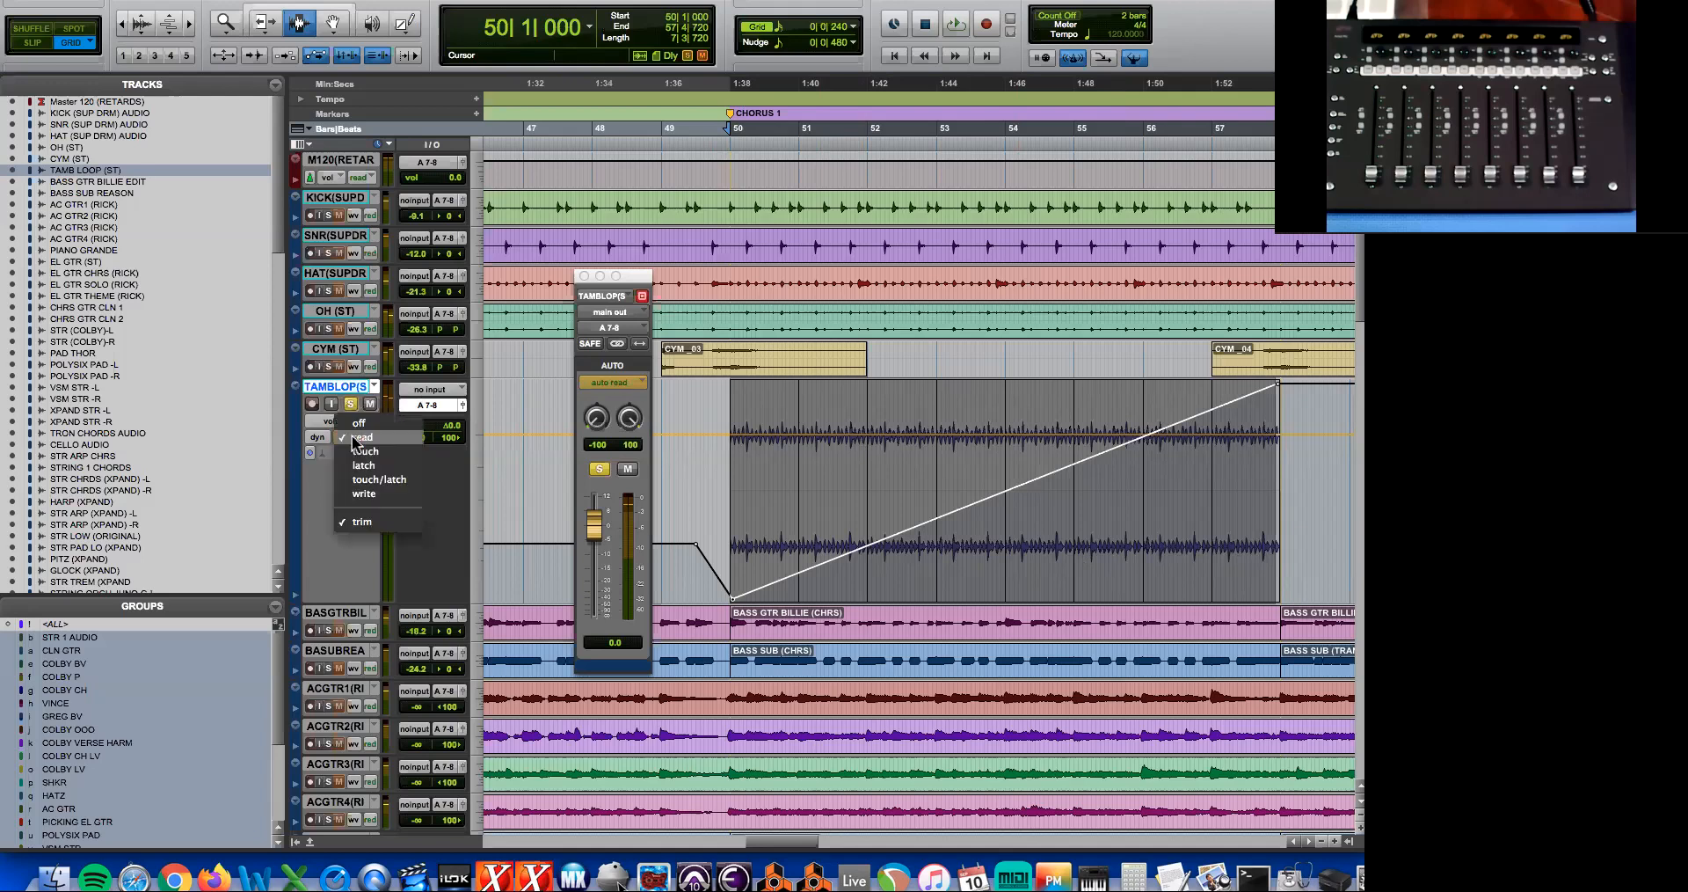
{"action": "left_click", "coordinate": [365, 437]}
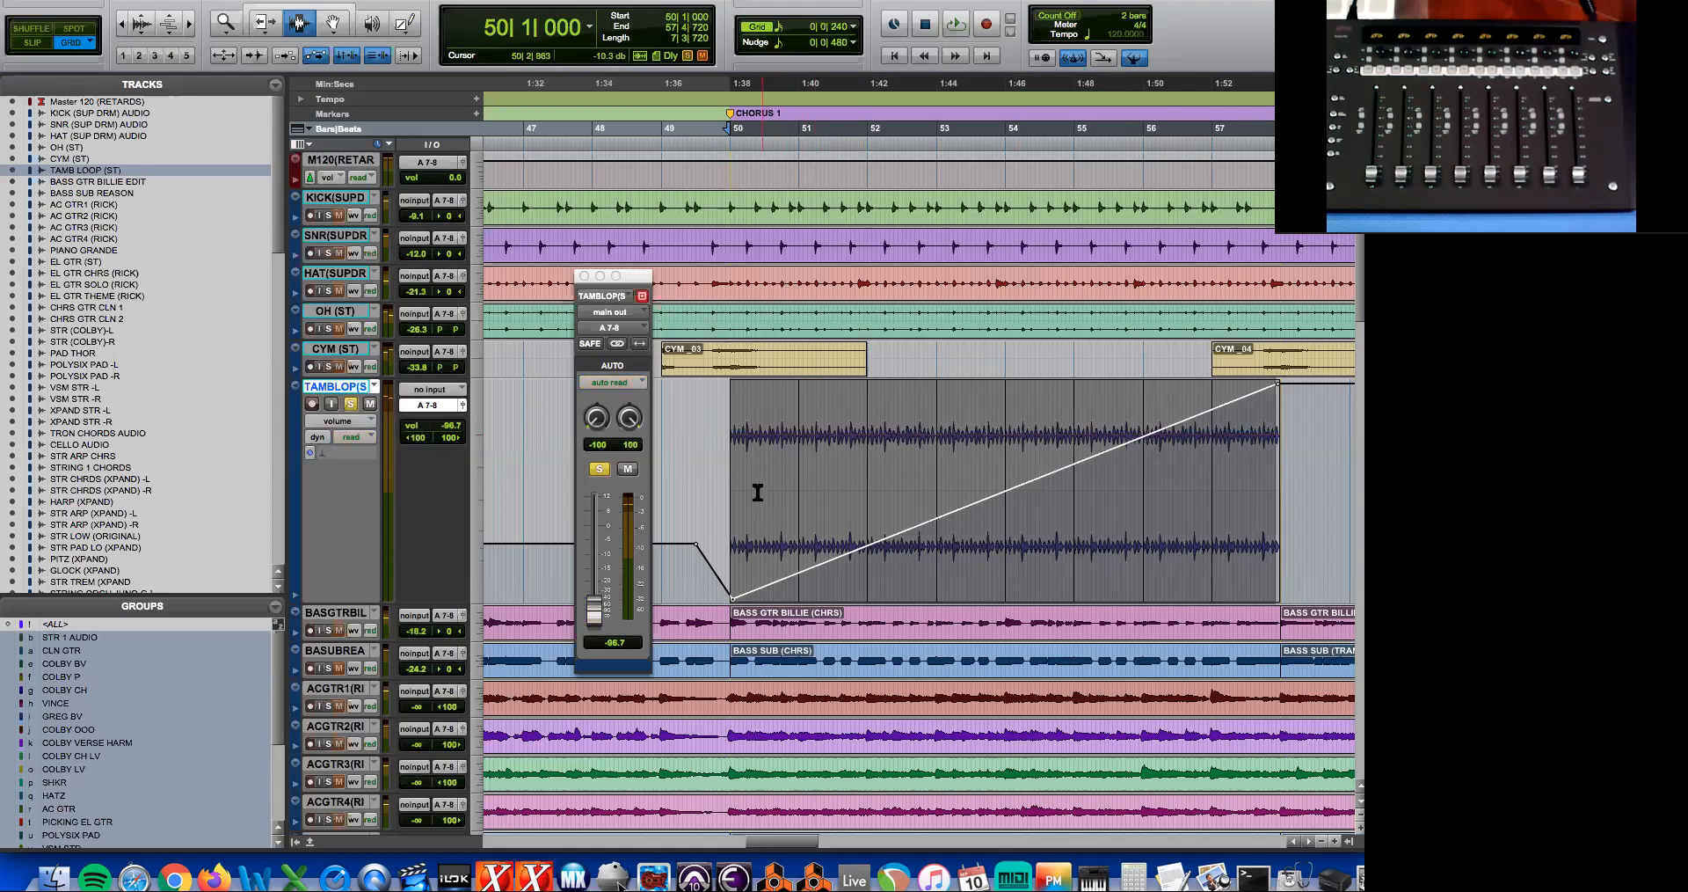
Move the floating output window aside, follow TAMB LOOP's fader in the Mix window during playback, and return to the Edit window.
{"action": "key", "text": "super+equal"}
{"action": "left_click_drag", "start_coordinate": [633, 276], "coordinate": [414, 197]}
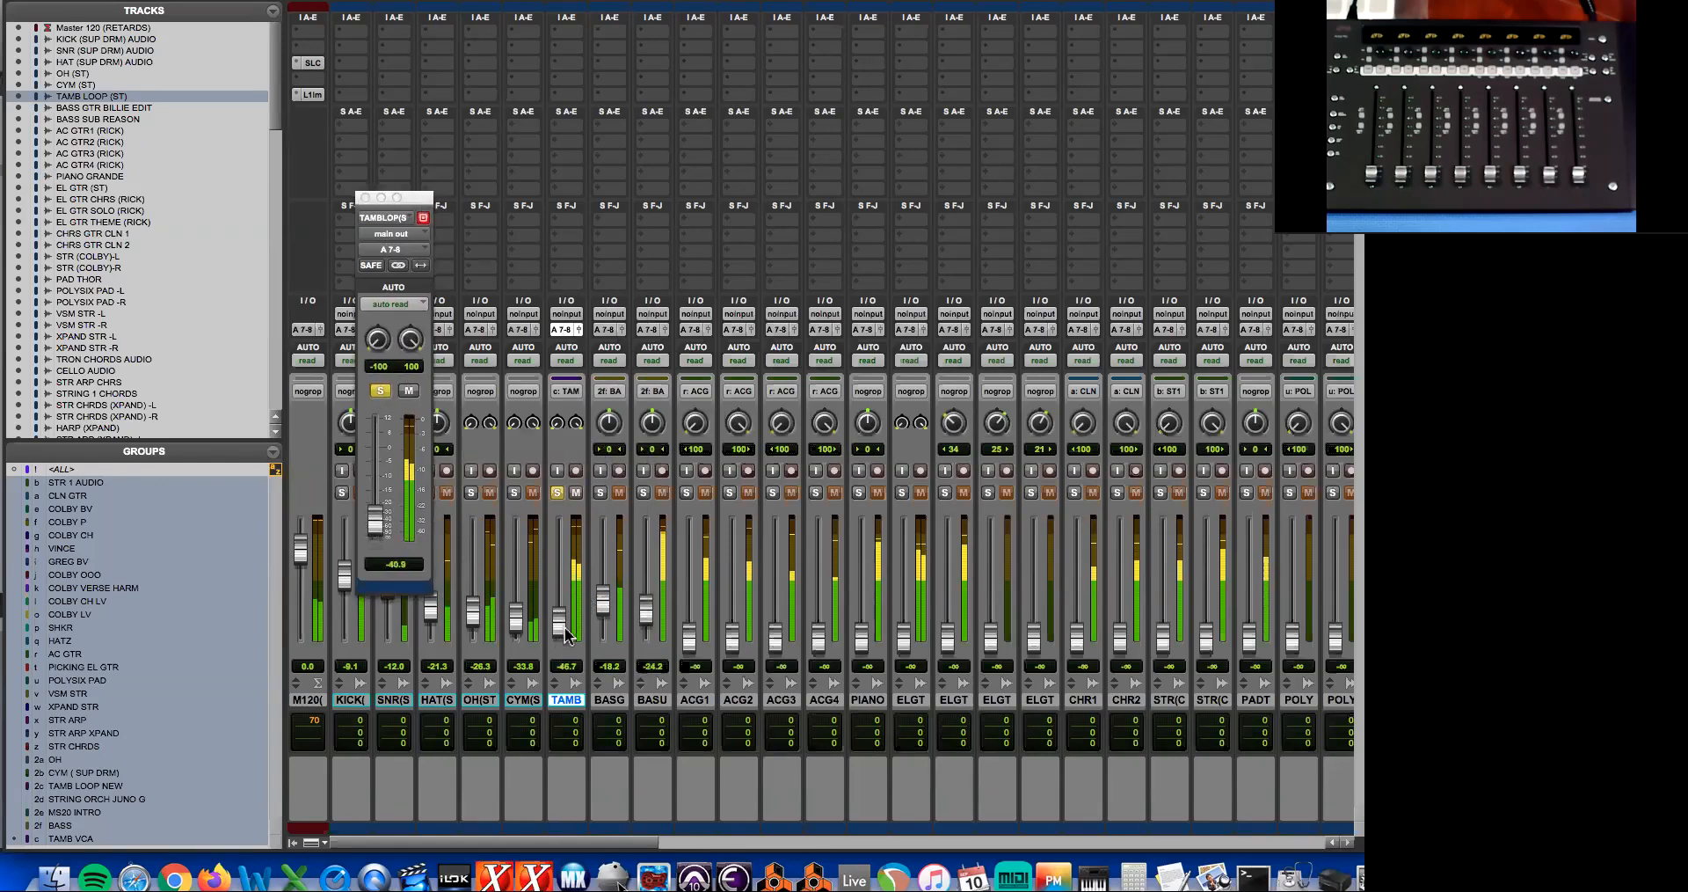
{"action": "left_click_drag", "start_coordinate": [564, 633], "coordinate": [560, 618]}
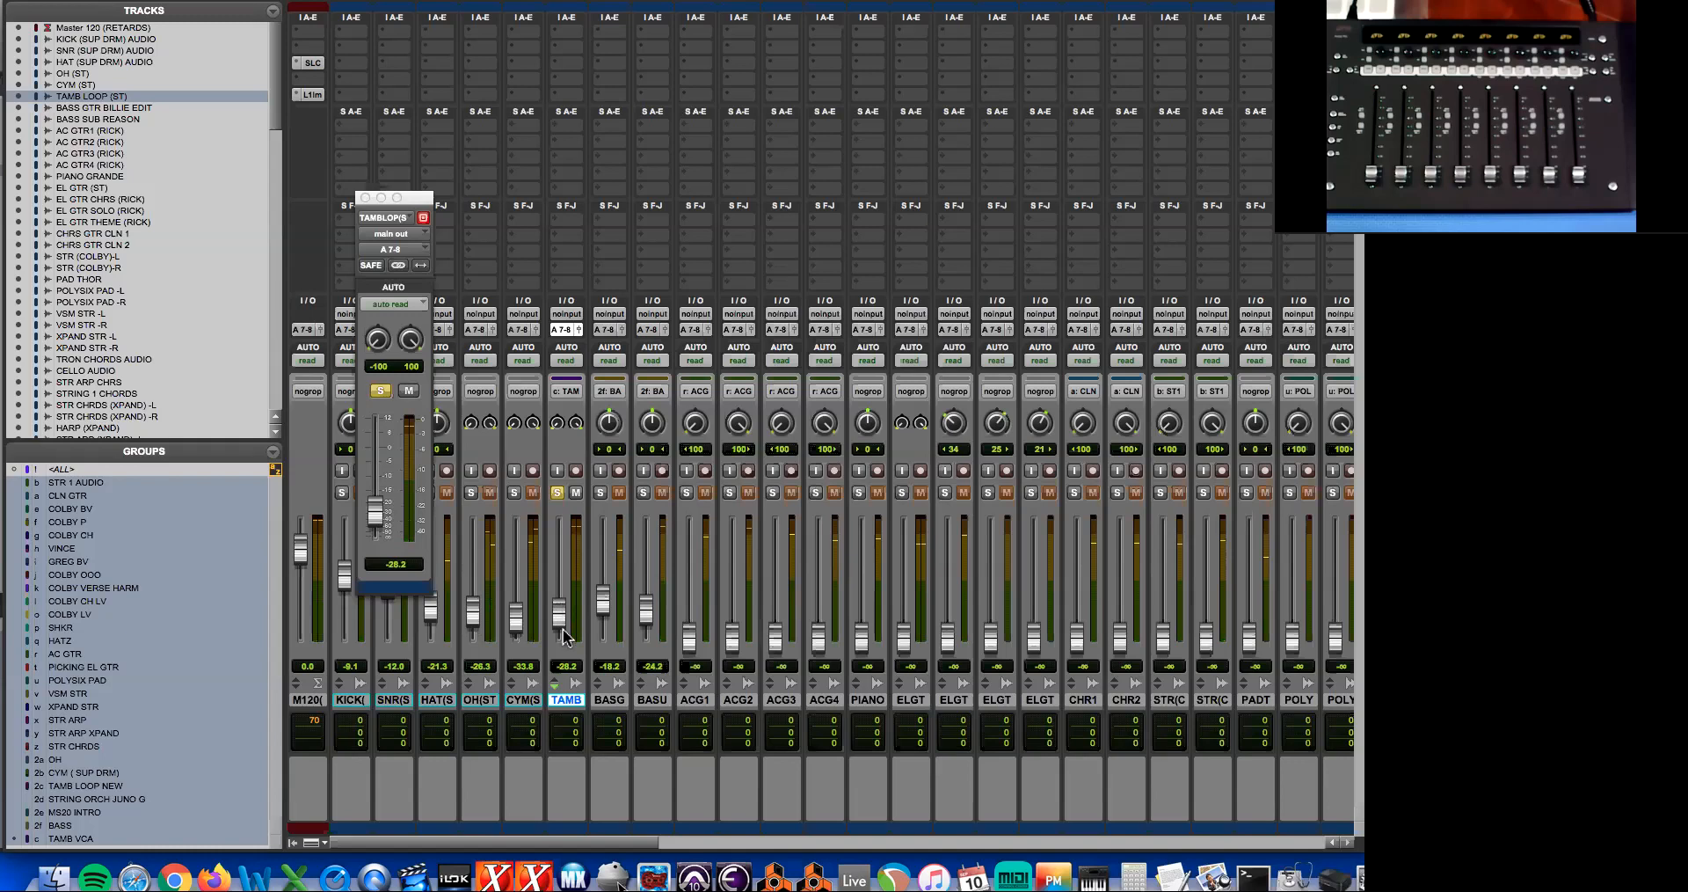
{"action": "key", "text": "super+equal"}
Select TAMB LOOP from 48|4|720 to 58|4|480 and adjust the volume ramp's level with the Trim tool.
{"action": "key", "text": "r"}
{"action": "left_click_drag", "start_coordinate": [789, 505], "coordinate": [1130, 483]}
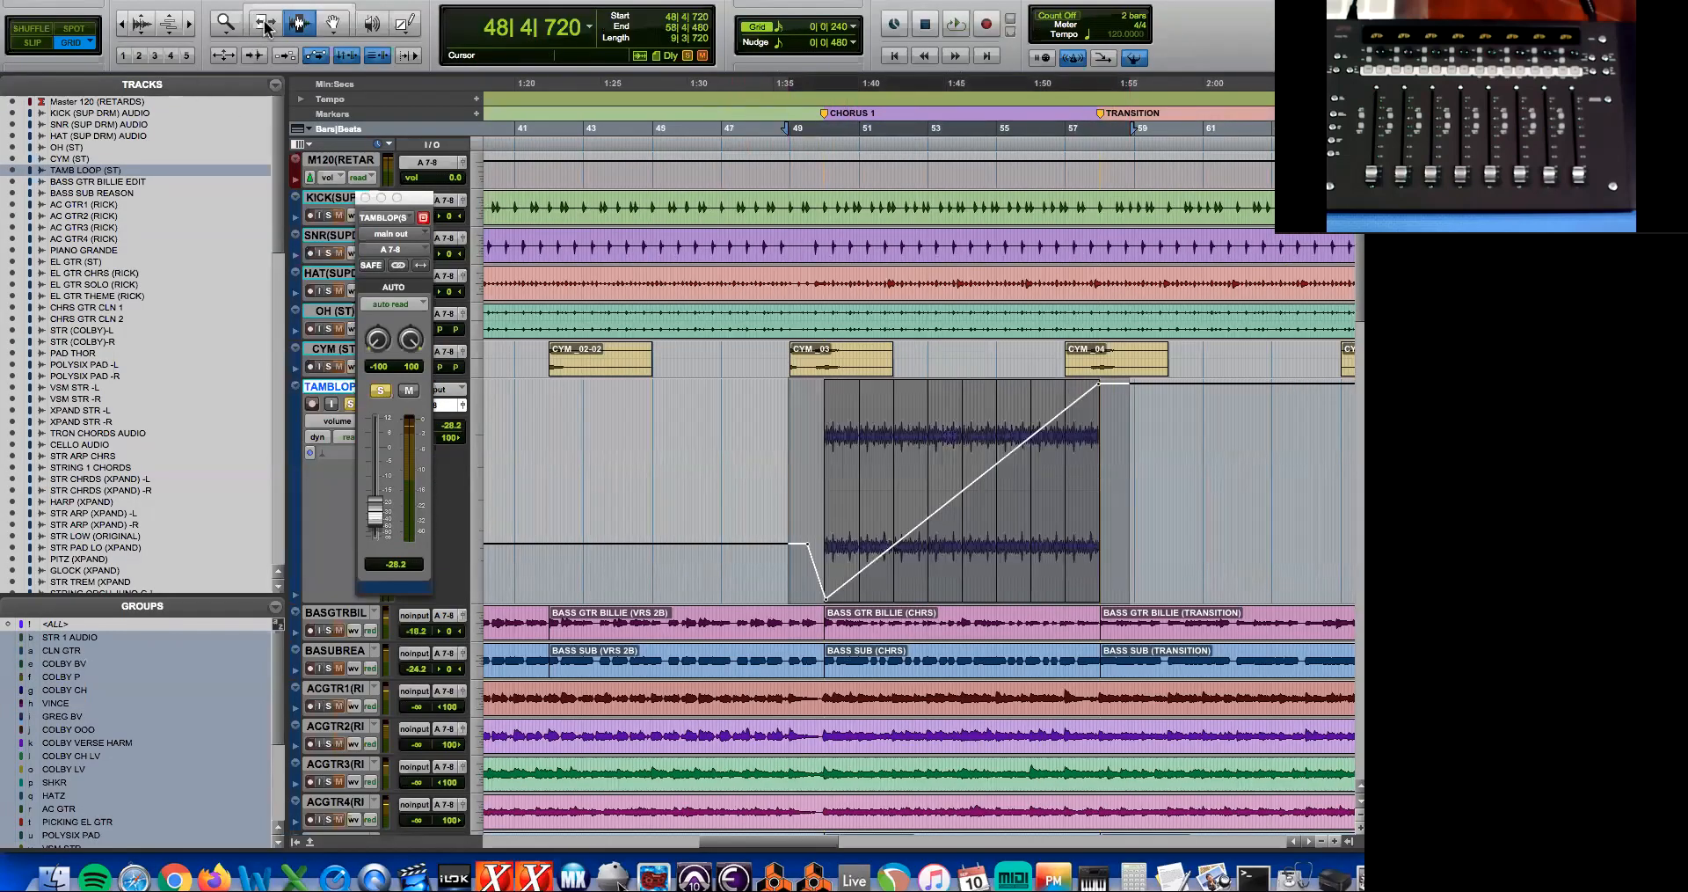
{"action": "key", "text": "super+7"}
{"action": "left_click_drag", "start_coordinate": [938, 494], "coordinate": [953, 564]}
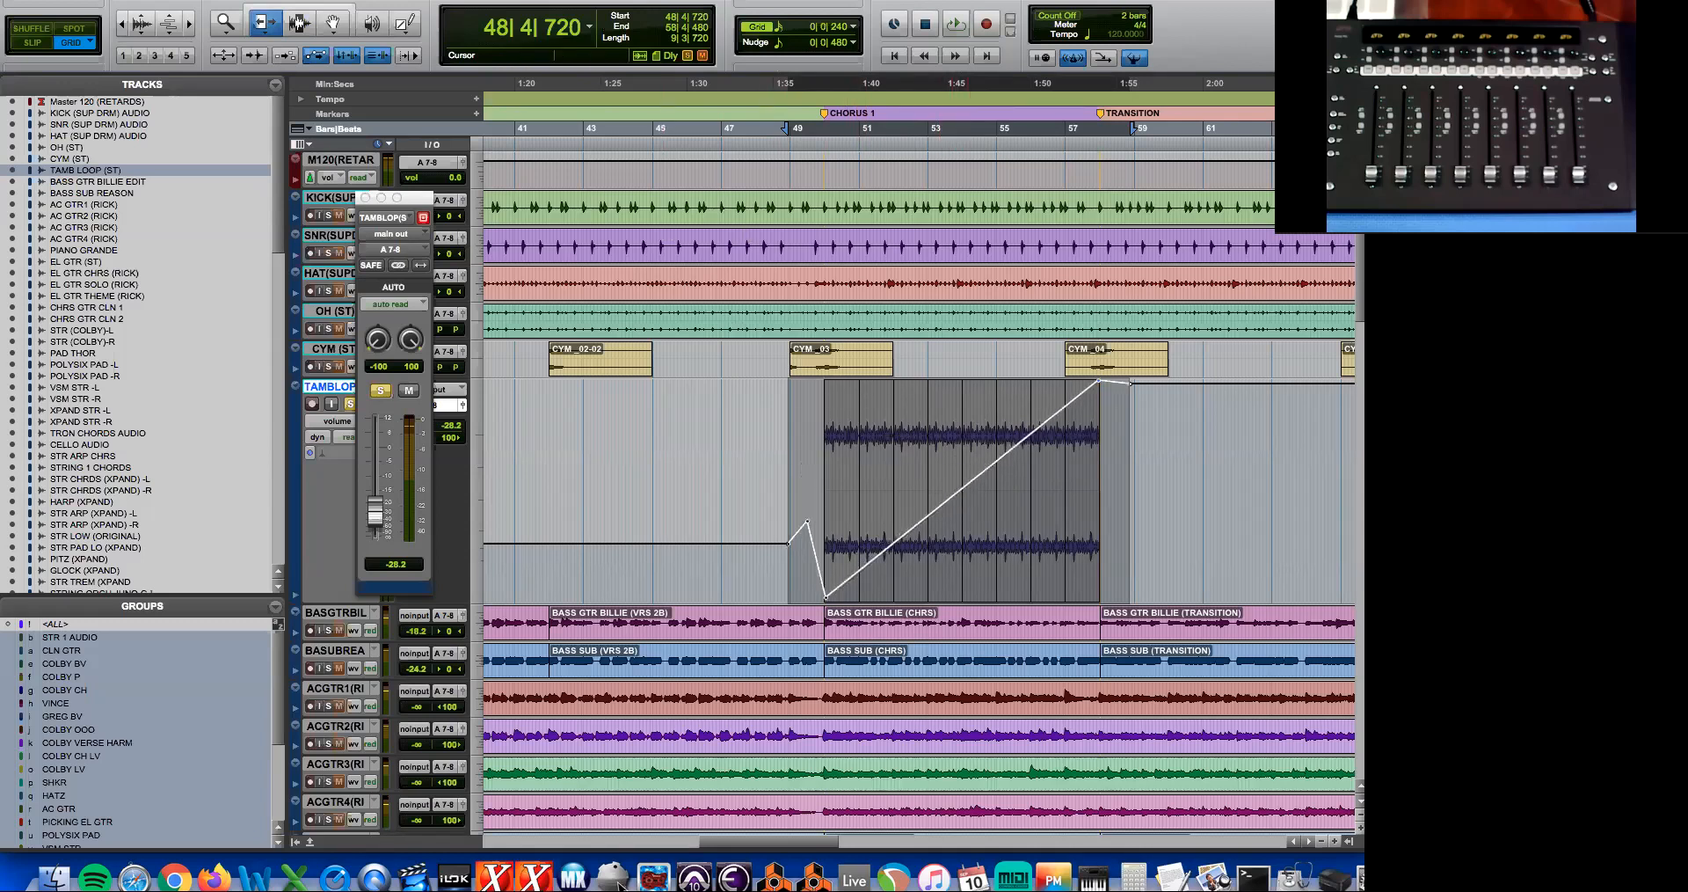
Draw a Free Hand volume curve over TAMB LOOP's ramp from about bar 49 to bar 59.
{"action": "left_click", "coordinate": [406, 24]}
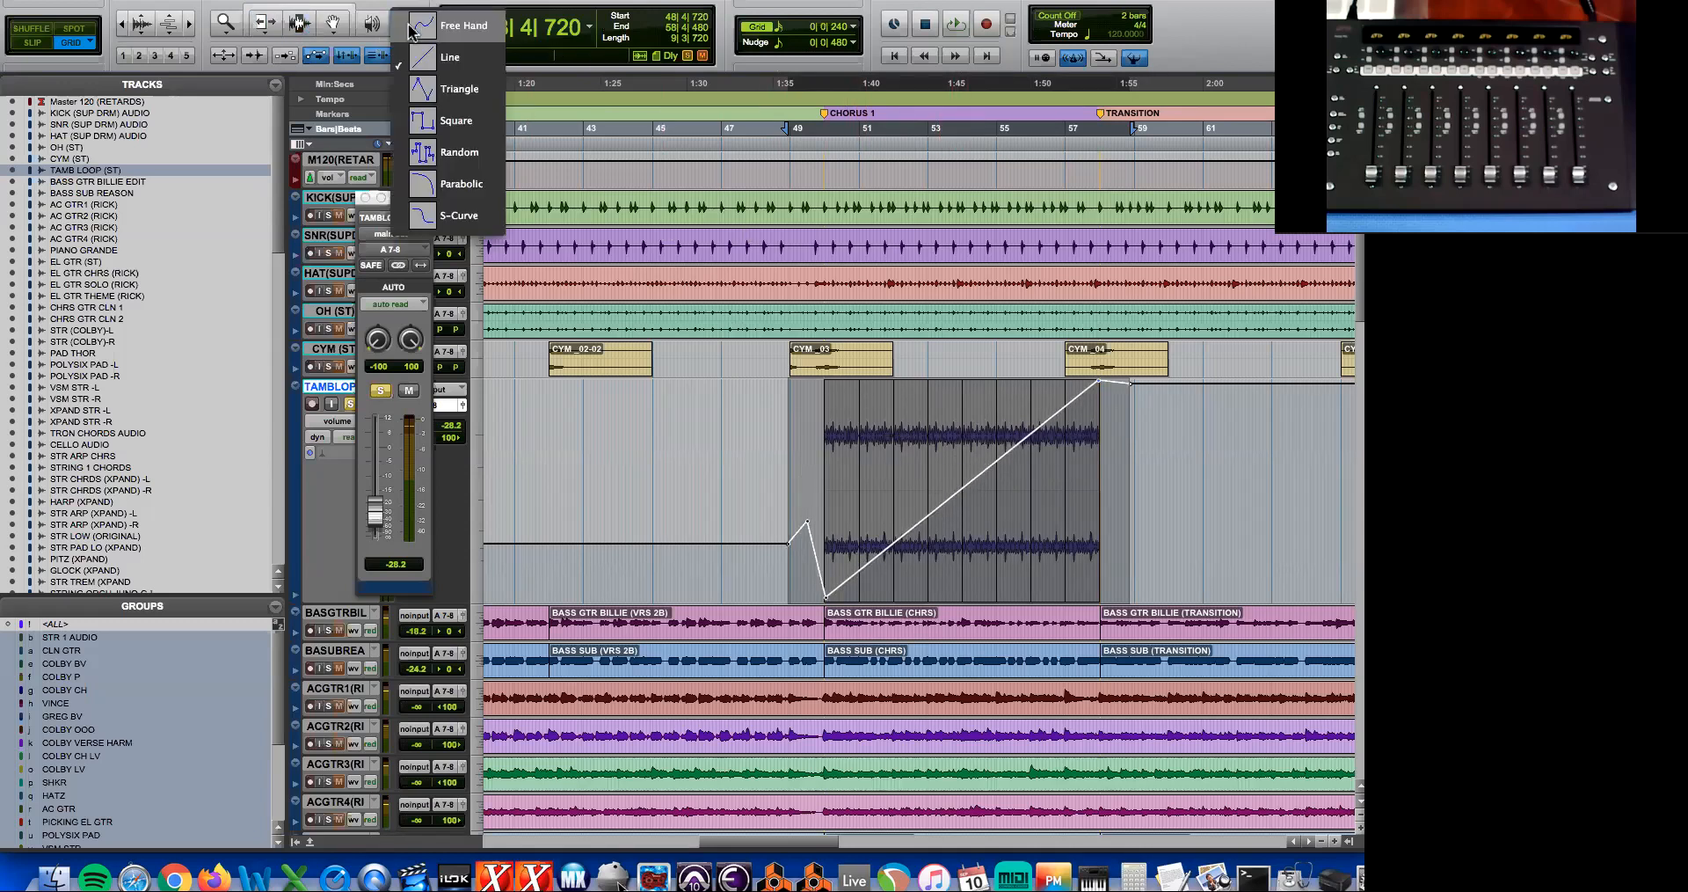
{"action": "left_click", "coordinate": [452, 25]}
{"action": "left_click_drag", "start_coordinate": [804, 532], "coordinate": [1147, 522]}
Select TAMB LOOP from 48|2|000 to 60|4|720 and adjust the whole volume curve's level with the Trim tool.
{"action": "left_click", "coordinate": [294, 23]}
{"action": "left_click_drag", "start_coordinate": [768, 506], "coordinate": [1202, 535]}
{"action": "left_click", "coordinate": [272, 23]}
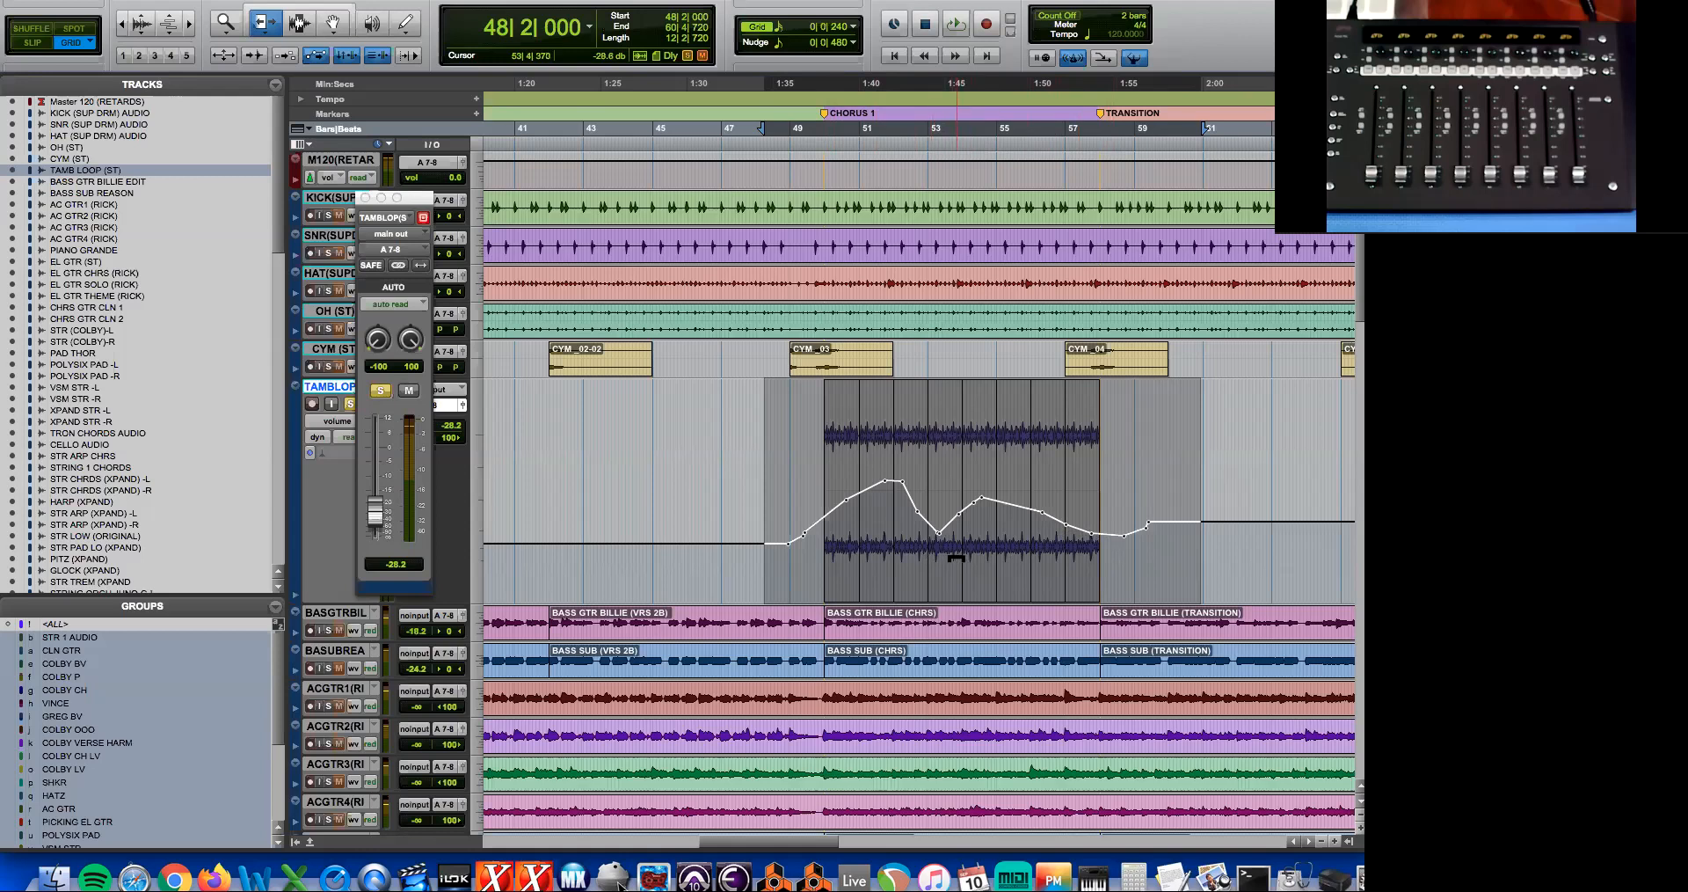
{"action": "mouse_move", "coordinate": [952, 556]}
{"action": "left_mouse_down"}
{"action": "mouse_move", "coordinate": [966, 563]}
{"action": "mouse_move", "coordinate": [968, 539]}
{"action": "mouse_move", "coordinate": [972, 569]}
{"action": "left_mouse_up"}
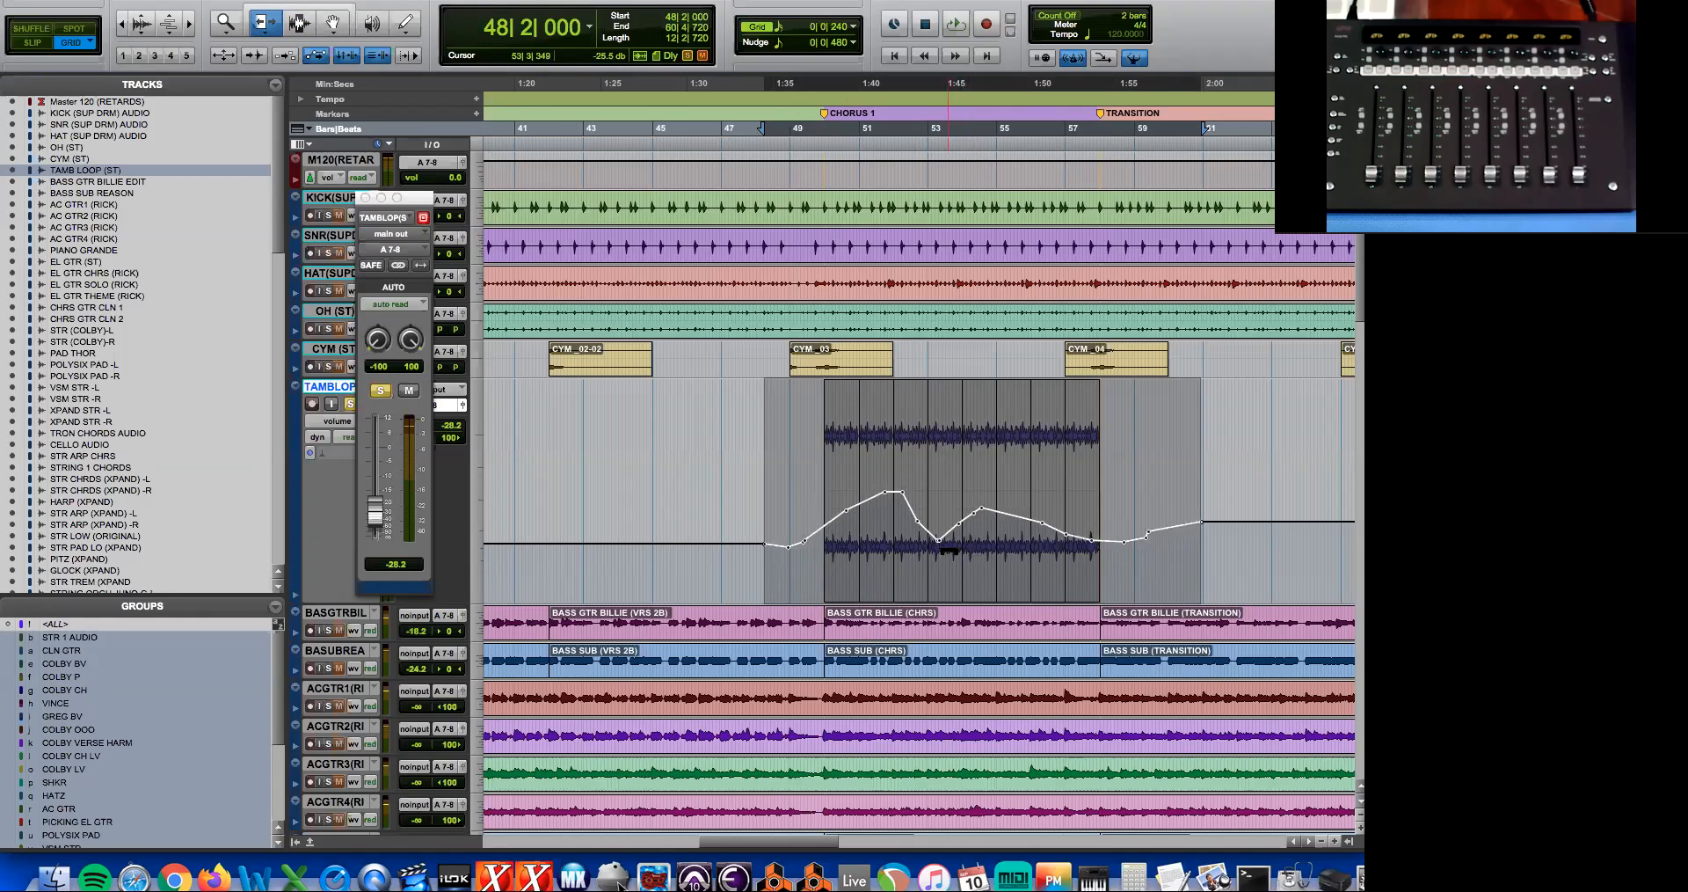
{"action": "key", "text": "super+equal"}
{"action": "key", "text": "super+equal"}
{"action": "mouse_move", "coordinate": [977, 538]}
{"action": "left_mouse_down"}
{"action": "mouse_move", "coordinate": [967, 526]}
{"action": "mouse_move", "coordinate": [982, 555]}
{"action": "left_mouse_up"}
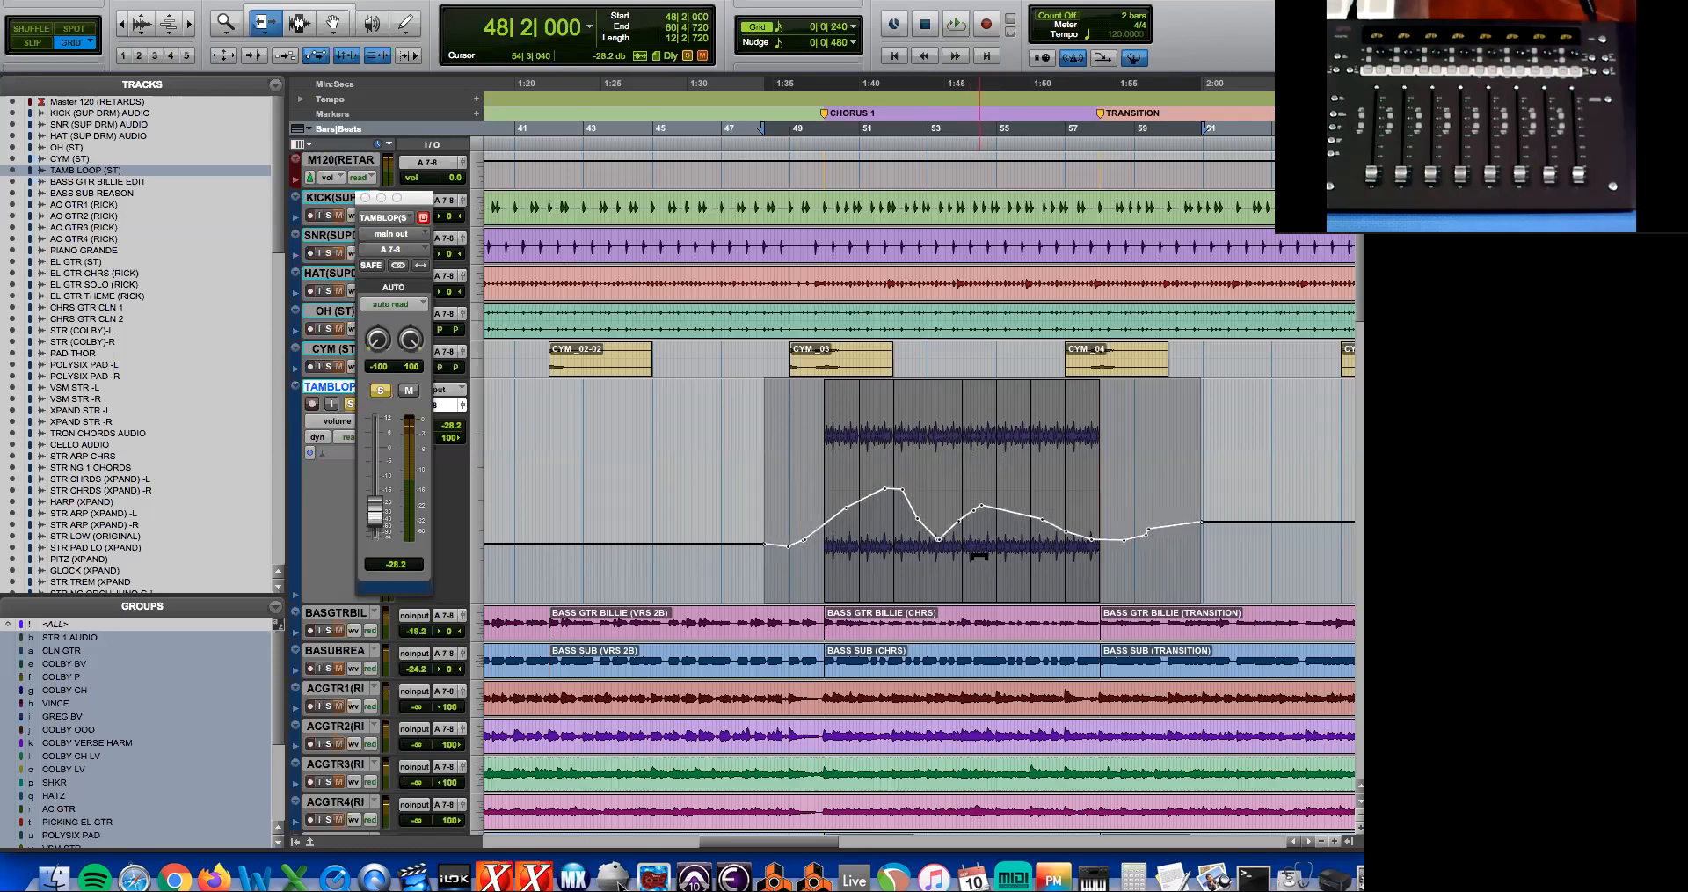
Examine TAMB LOOP's fader in the Mix window and return to the Edit window.
{"action": "key", "text": "super+equal"}
{"action": "left_click_drag", "start_coordinate": [566, 629], "coordinate": [568, 634]}
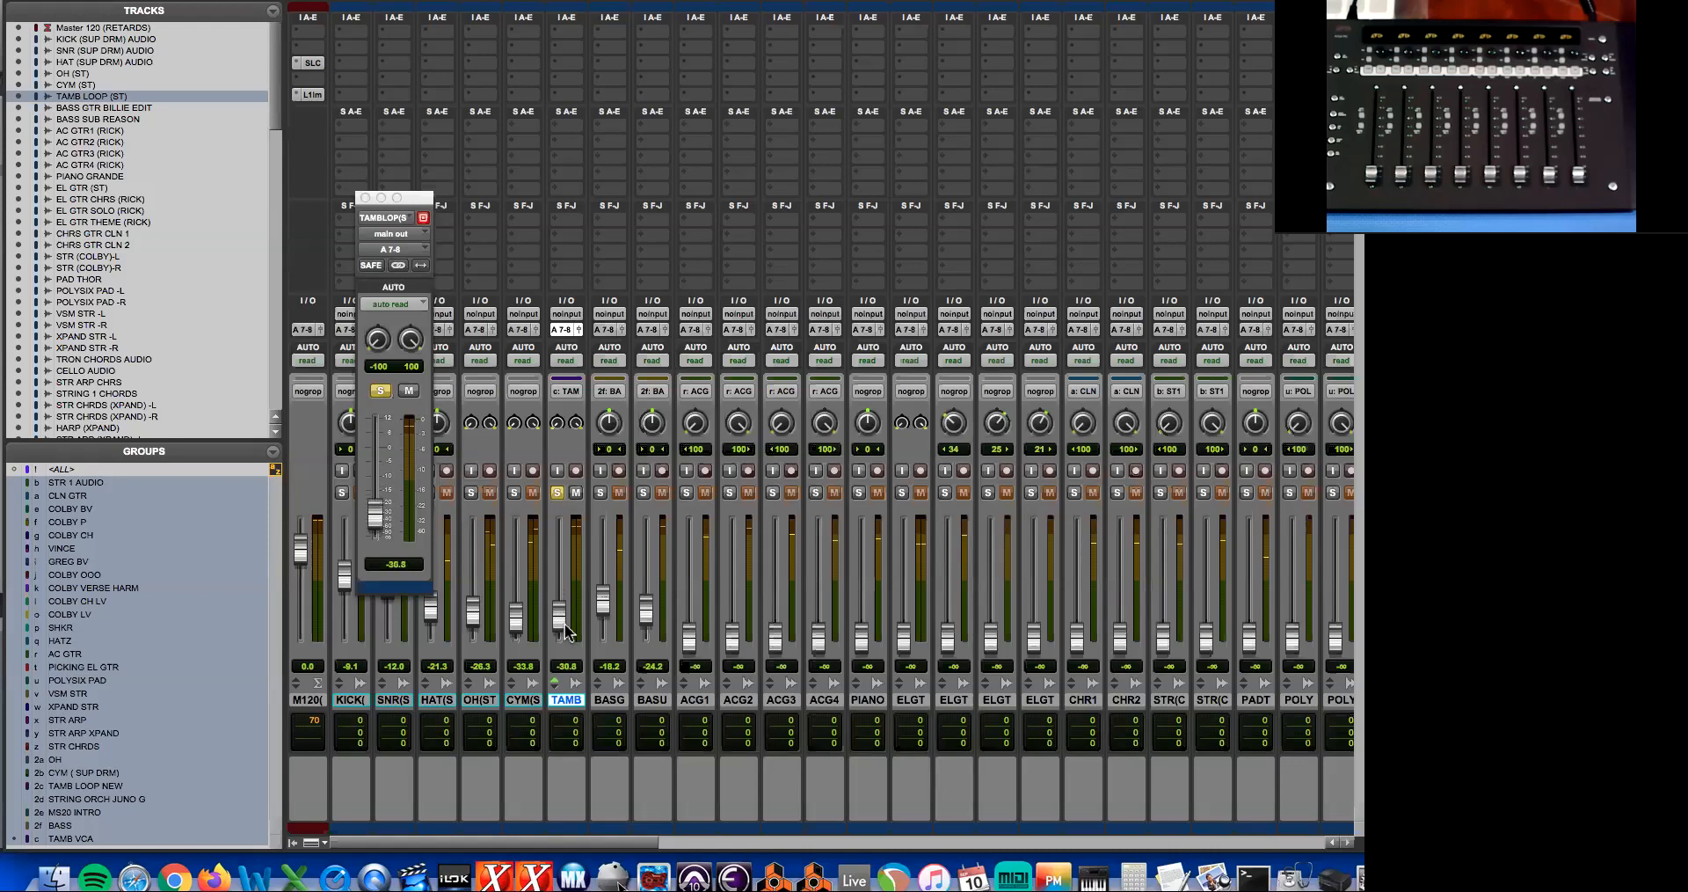
{"action": "key", "text": "super+equal"}
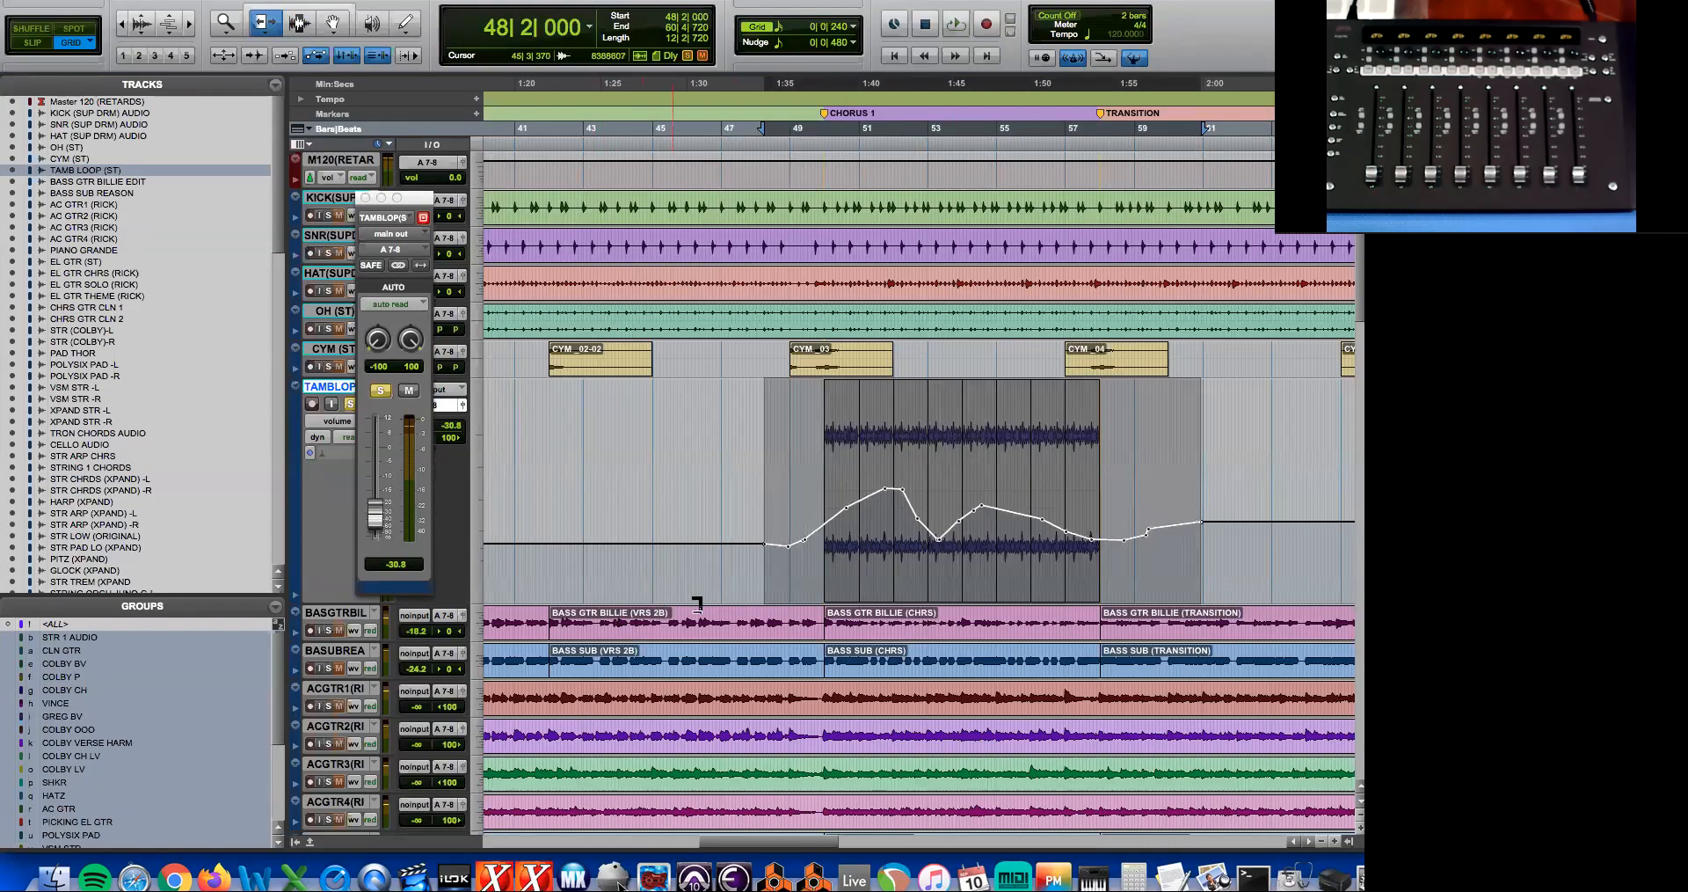
Select TAMB LOOP from 46|3|240 to 61|4|720 and delete its volume automation.
{"action": "left_click", "coordinate": [299, 23]}
{"action": "left_click_drag", "start_coordinate": [784, 520], "coordinate": [1210, 530]}
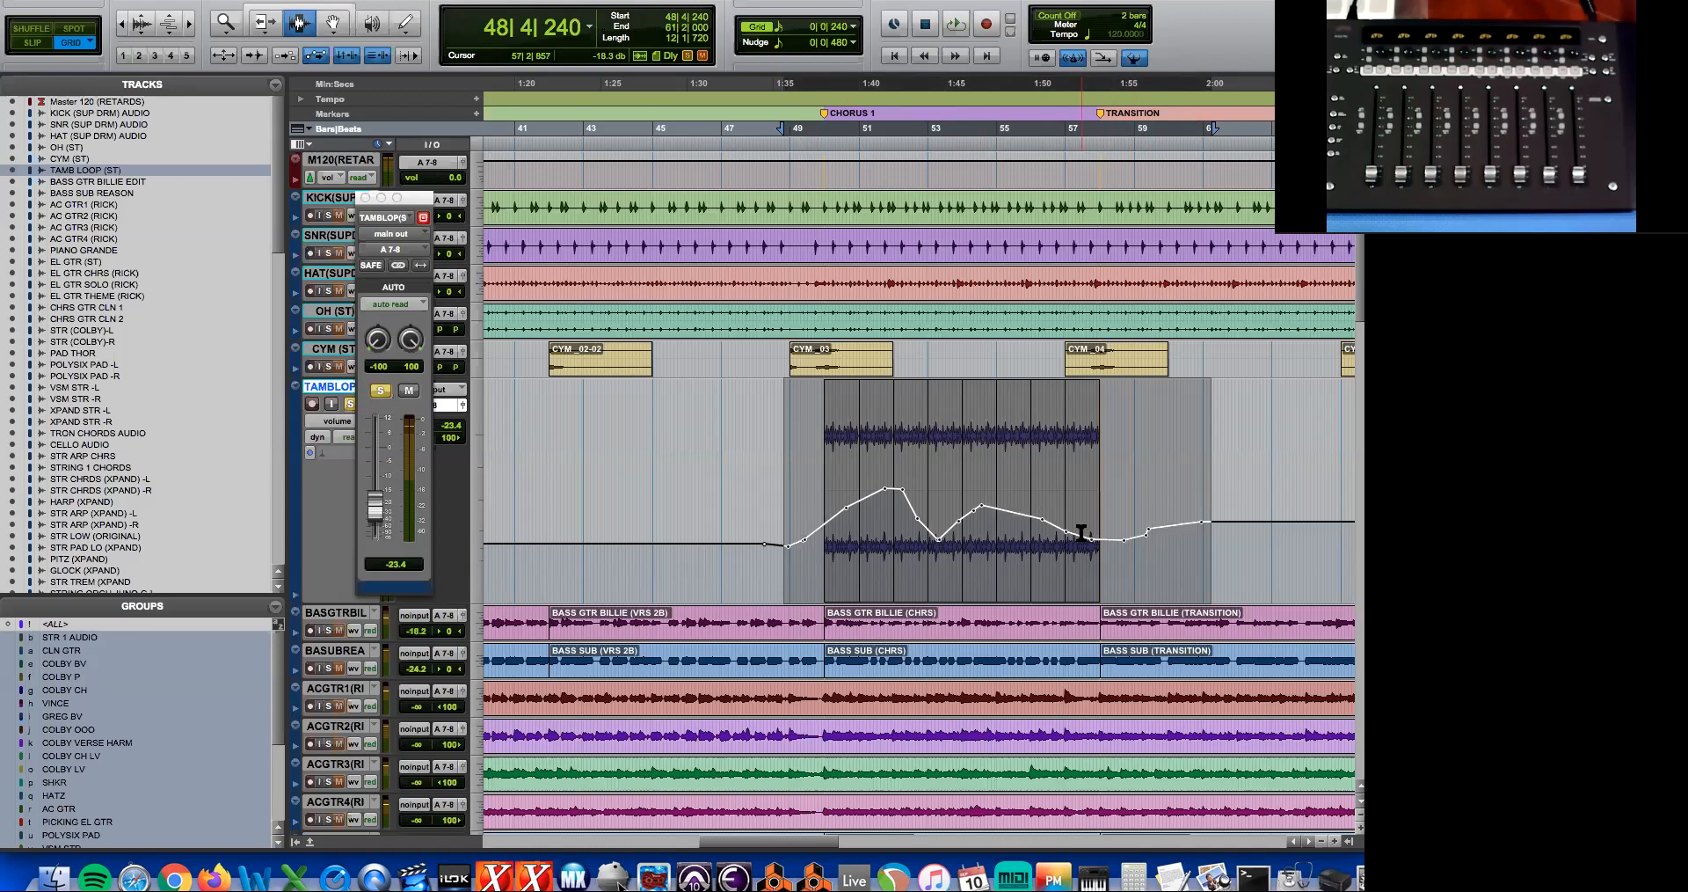
{"action": "left_click_drag", "start_coordinate": [706, 527], "coordinate": [1234, 515]}
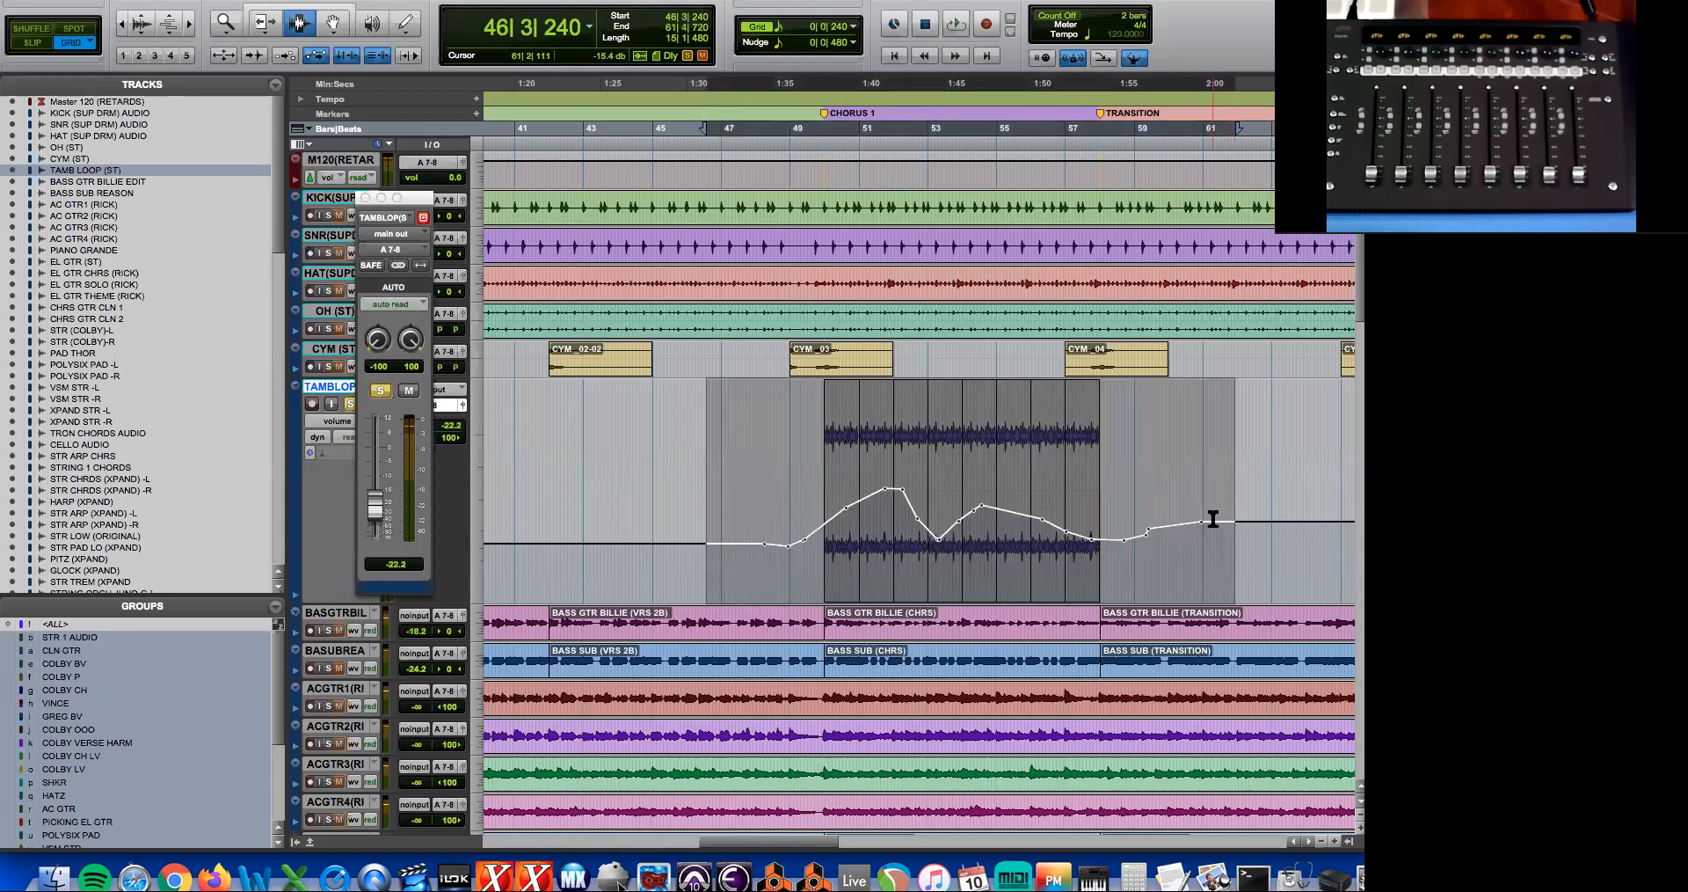
{"action": "key", "text": "Delete"}
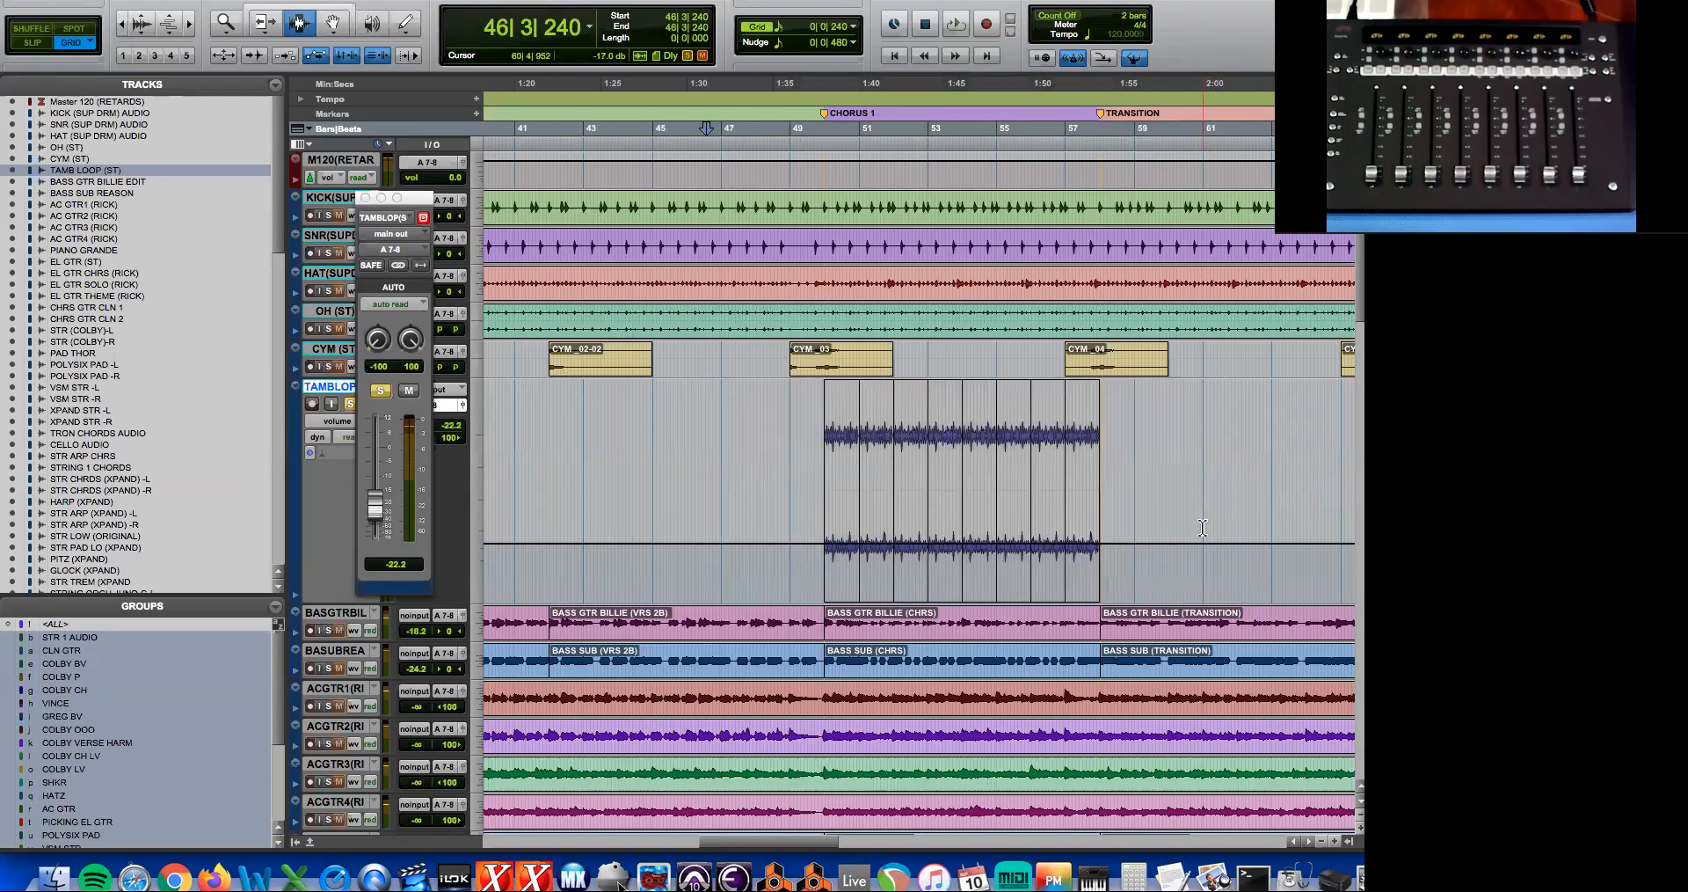